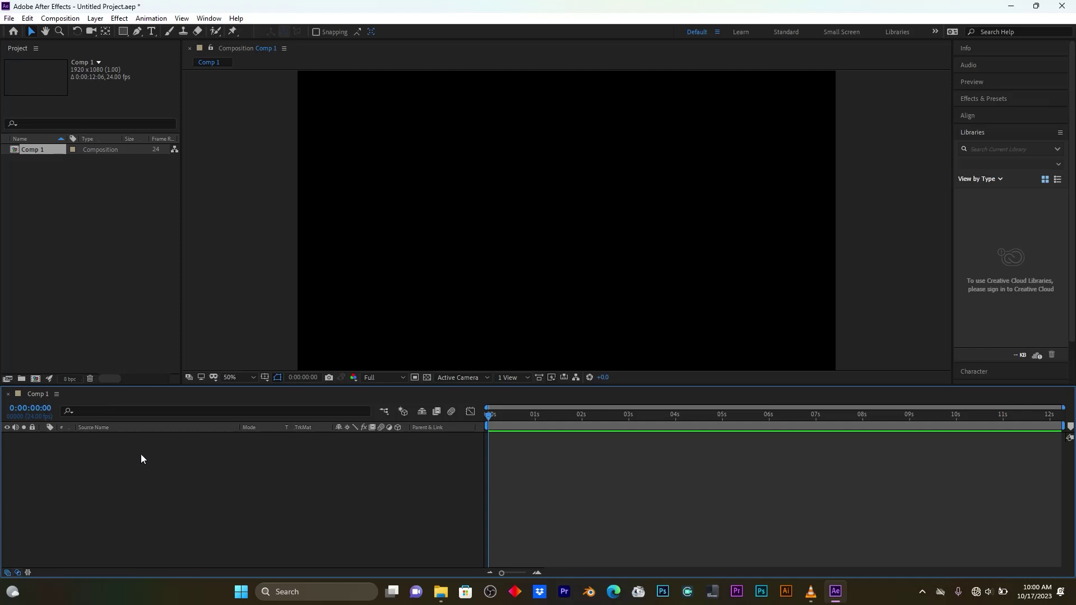
Create a text layer in the composition reading 'ELI B FILMS'.
click(157, 32)
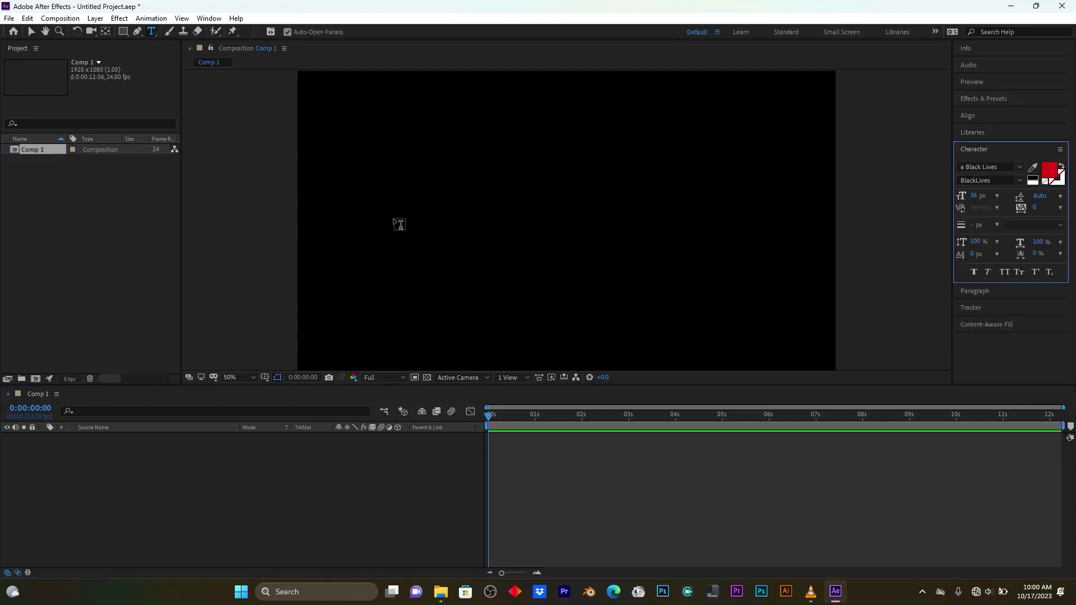
click(394, 221)
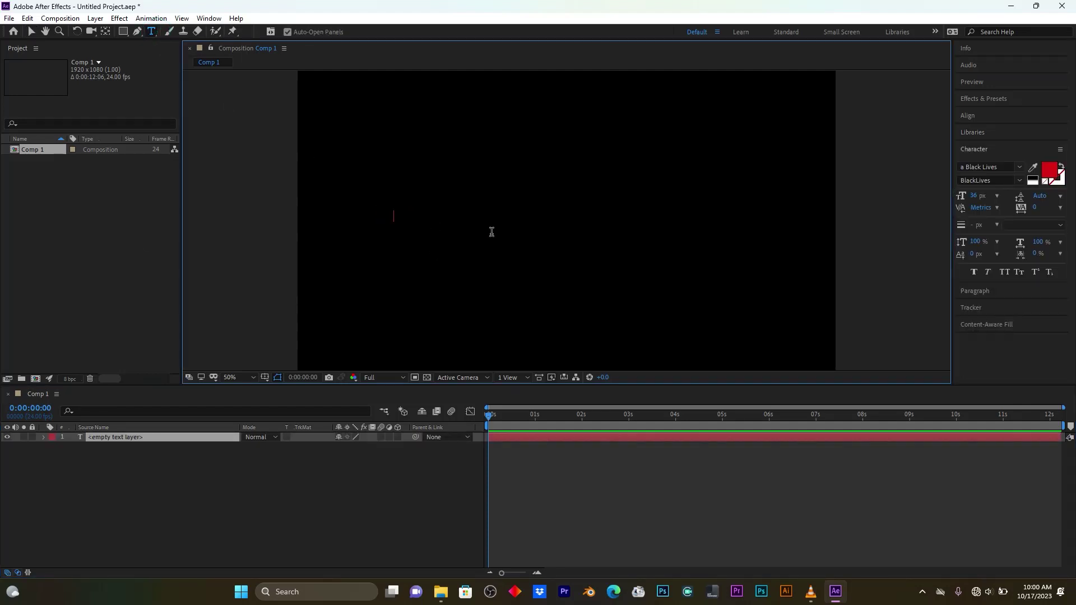
text(ELI)
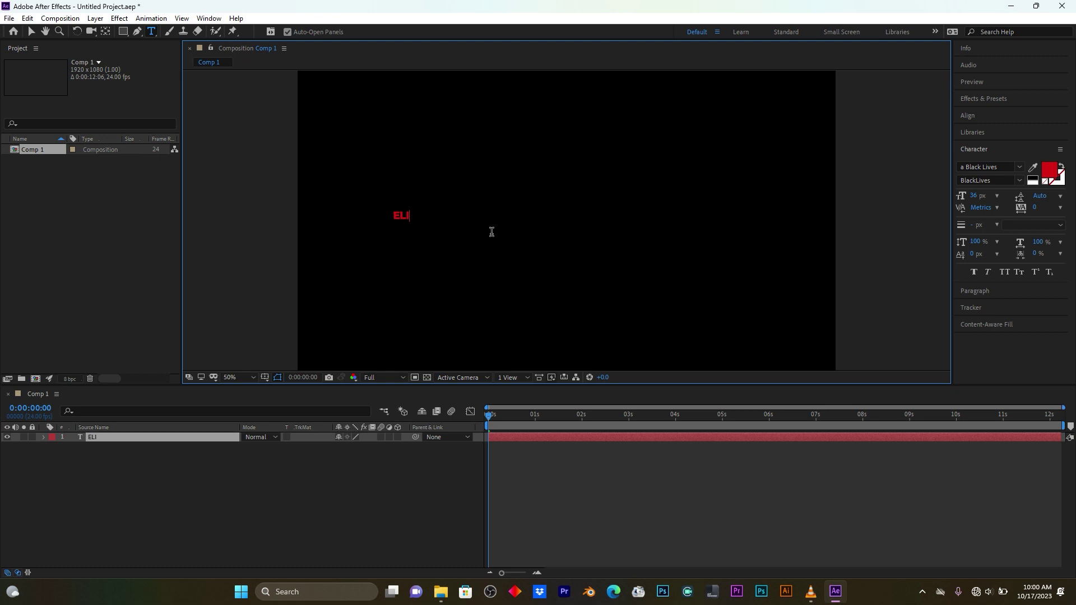
text( B FILMS)
Make the ELI B FILMS text white and set its font to Chopsic.
key(ctrl+a)
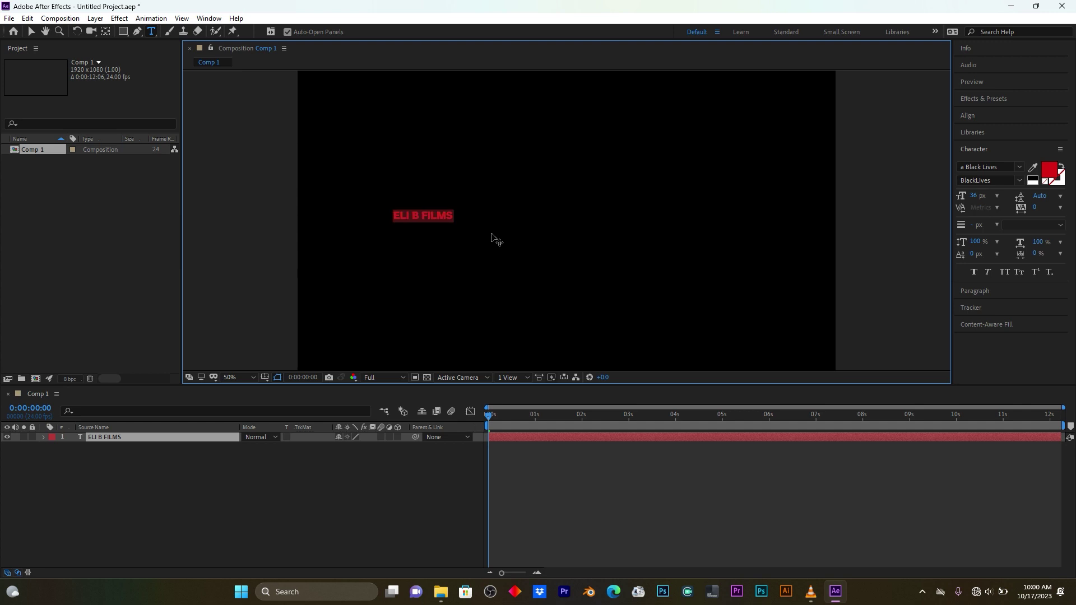
click(1049, 169)
click(16, 28)
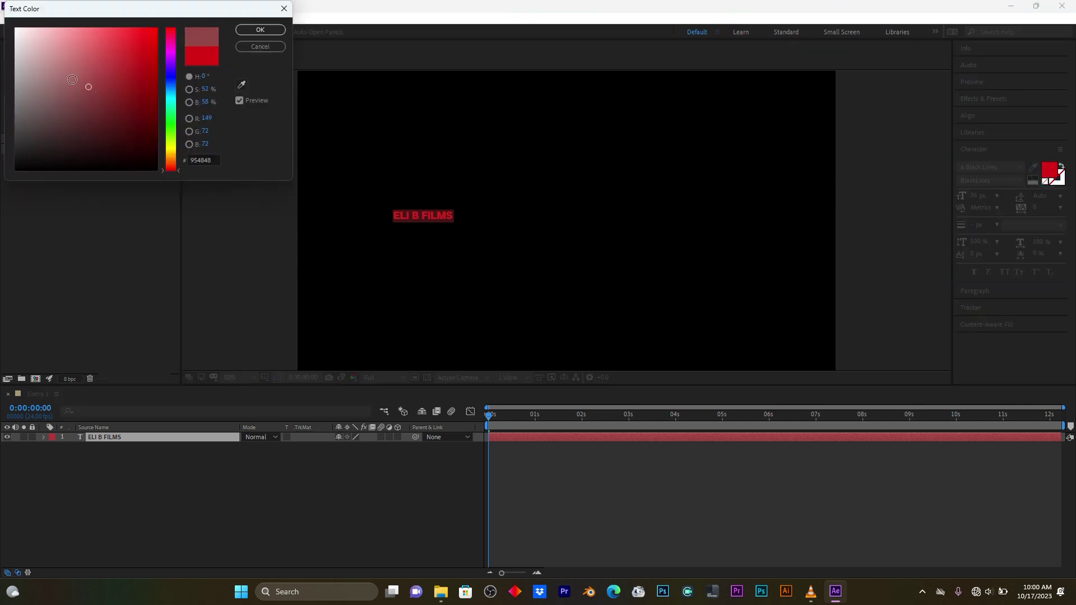
click(254, 30)
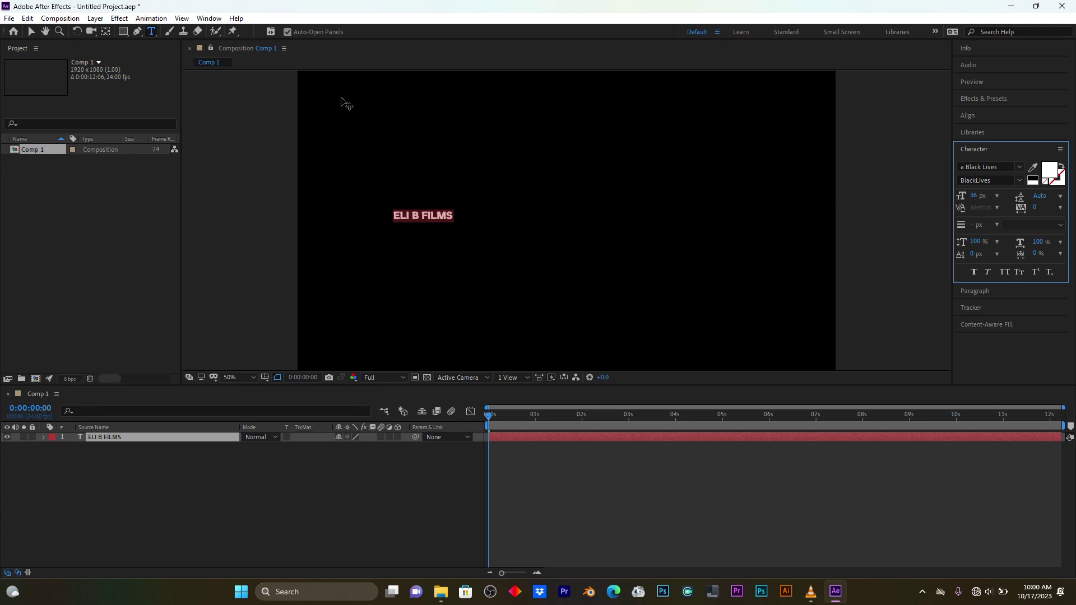
click(1021, 168)
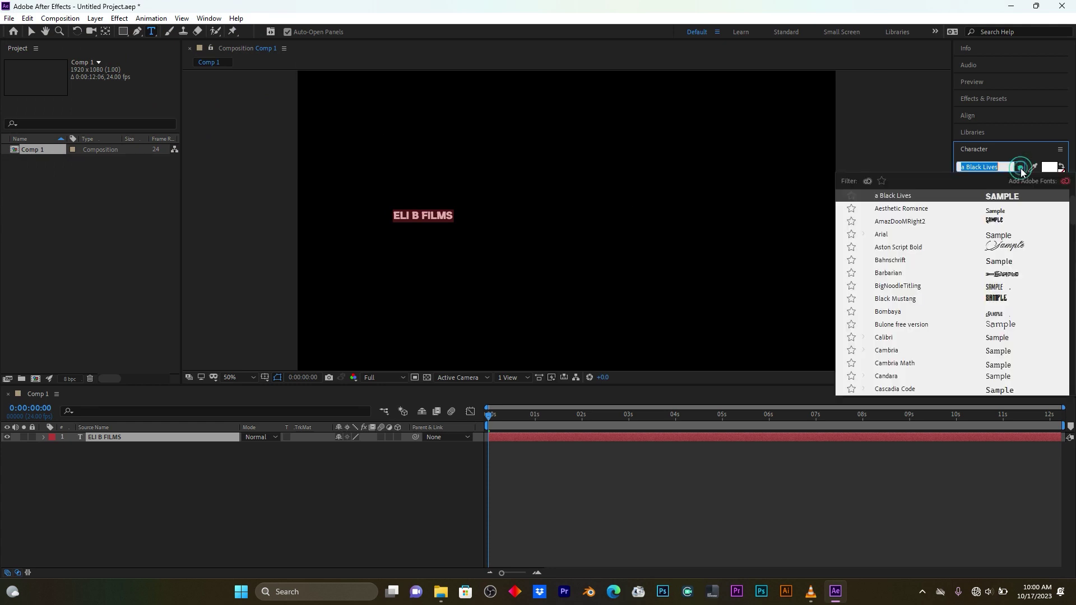
scroll(1033, 250, up, 1)
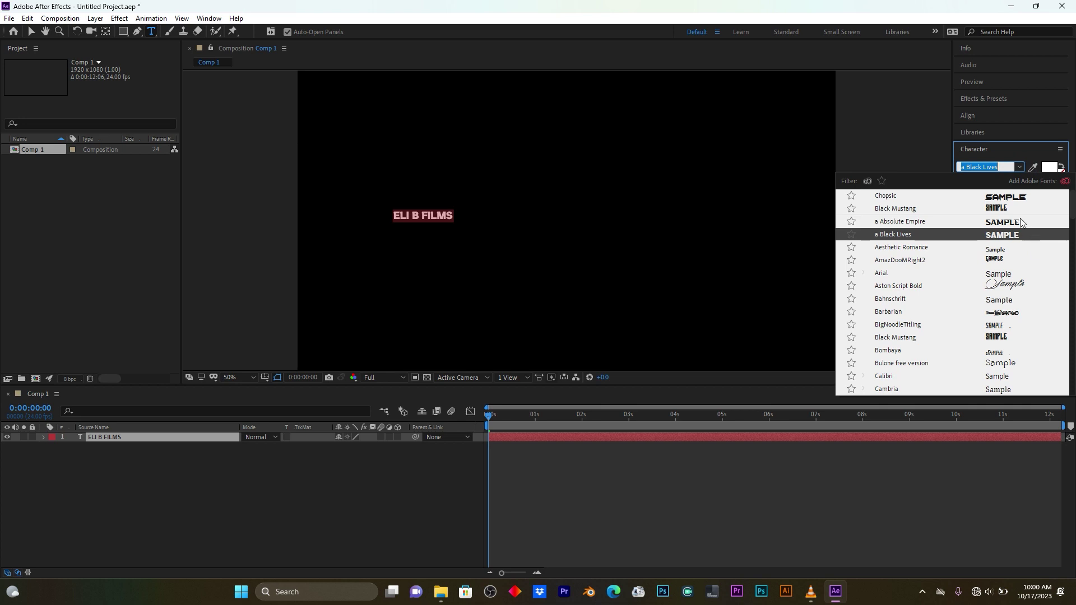
click(1007, 198)
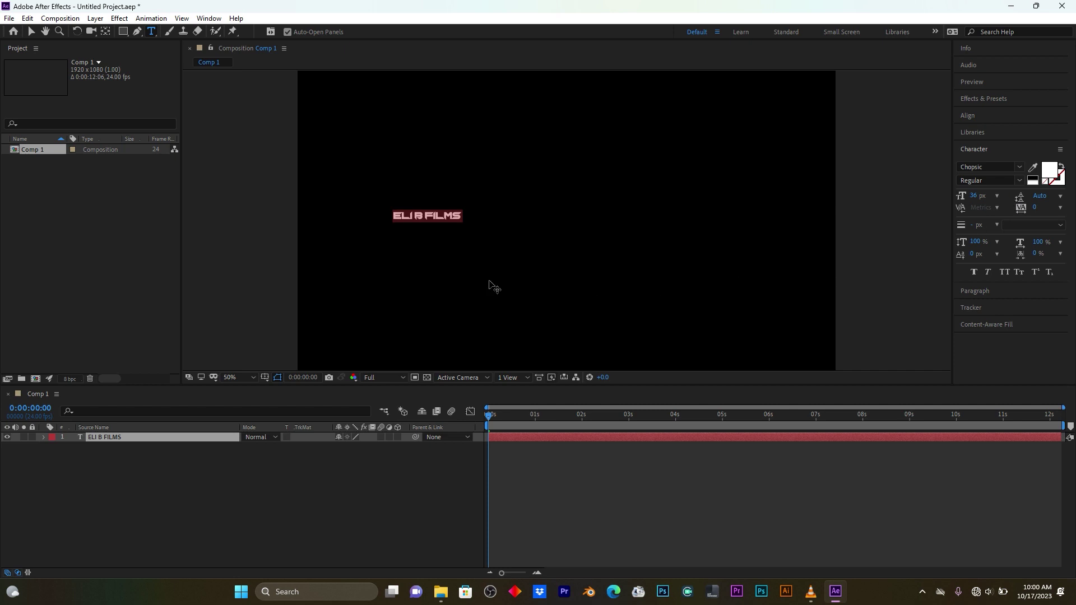
Scale the ELI B FILMS text up considerably and shift it right in the frame.
click(33, 31)
click(33, 32)
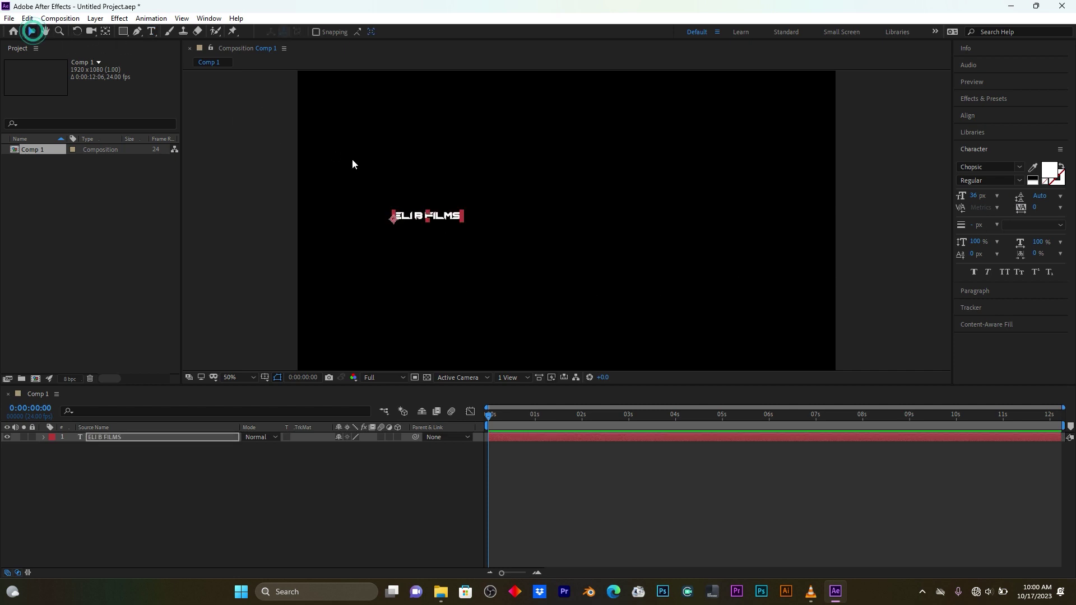
click(463, 210)
drag(496, 211, 645, 192)
drag(586, 212, 663, 215)
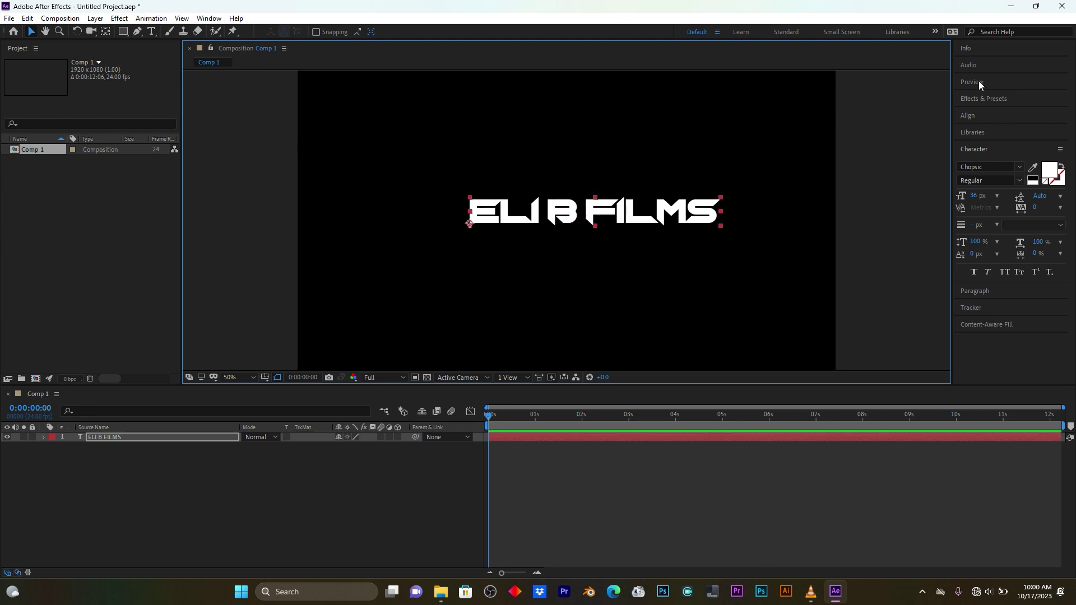
Centre the text horizontally and vertically with the Align panel, then reselect its layer.
click(969, 116)
click(985, 144)
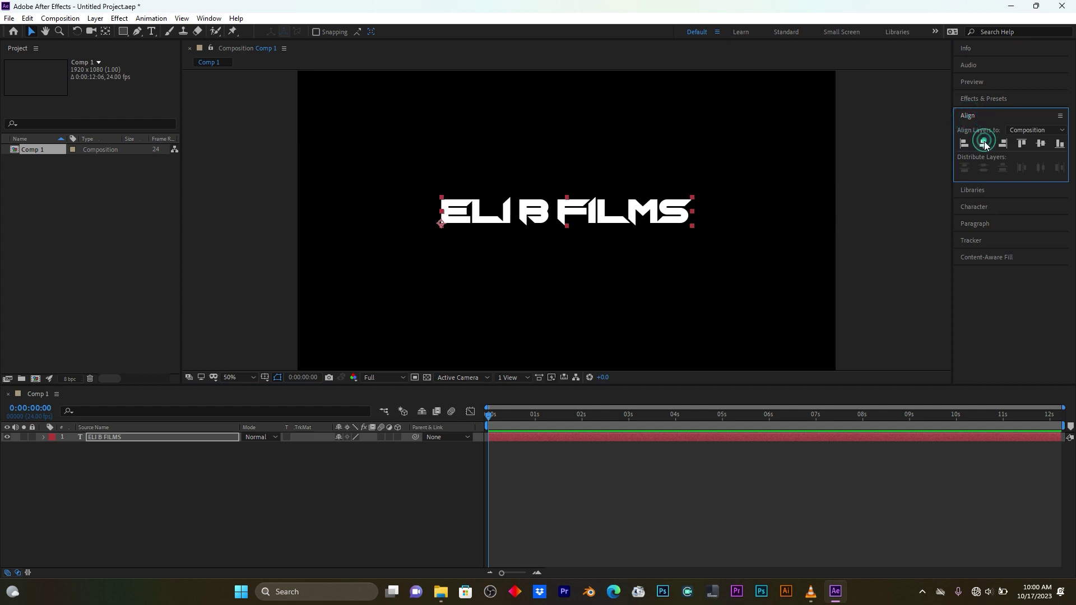
click(1042, 144)
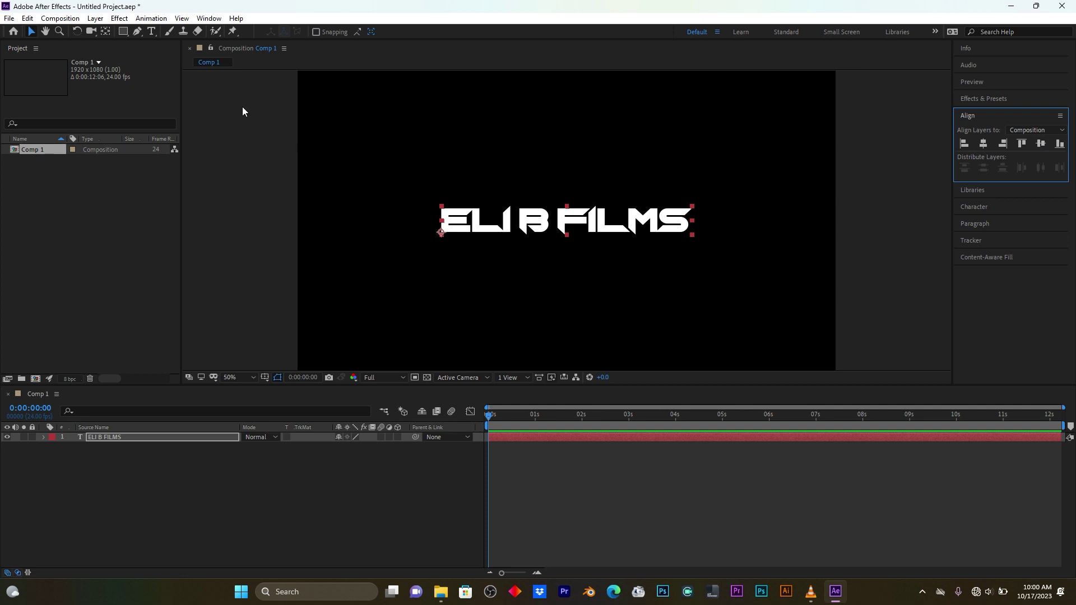
click(29, 33)
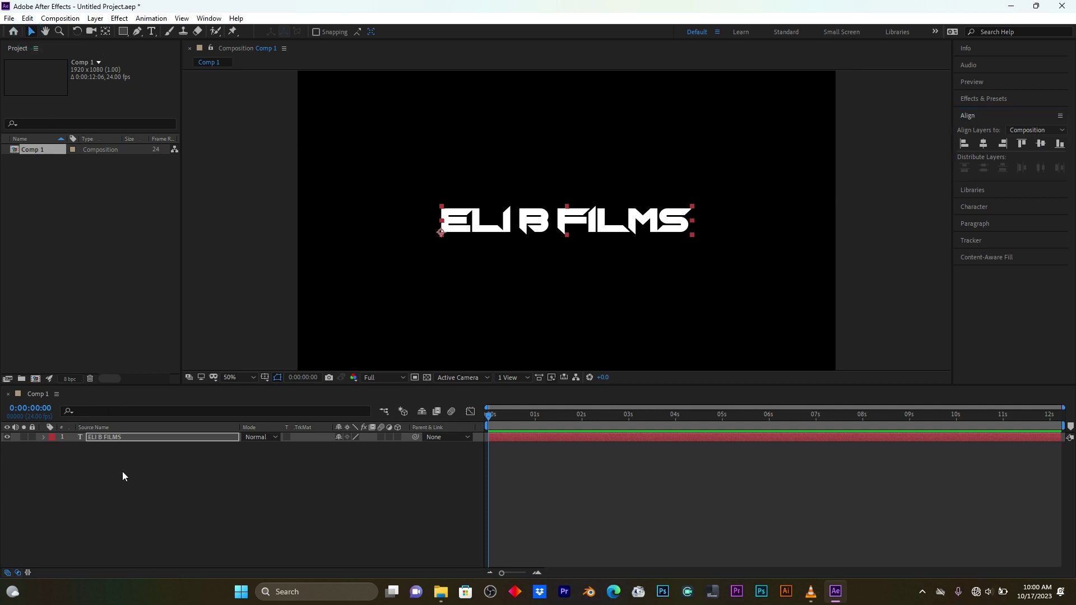
click(126, 491)
click(194, 438)
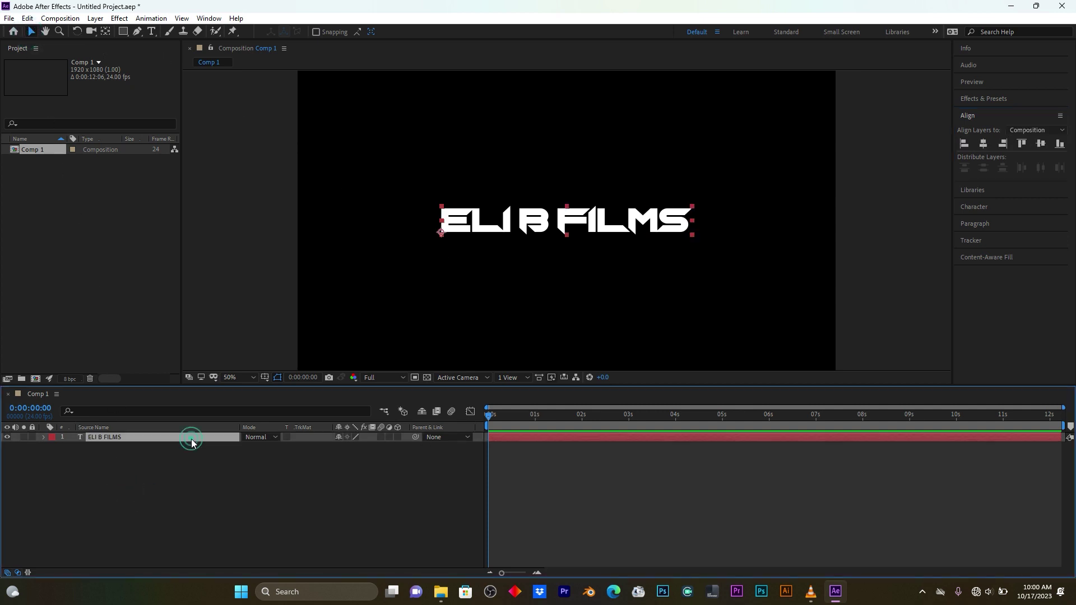
Auto-trace the ELI B FILMS text layer with default settings and select the Auto-traced layer.
click(95, 18)
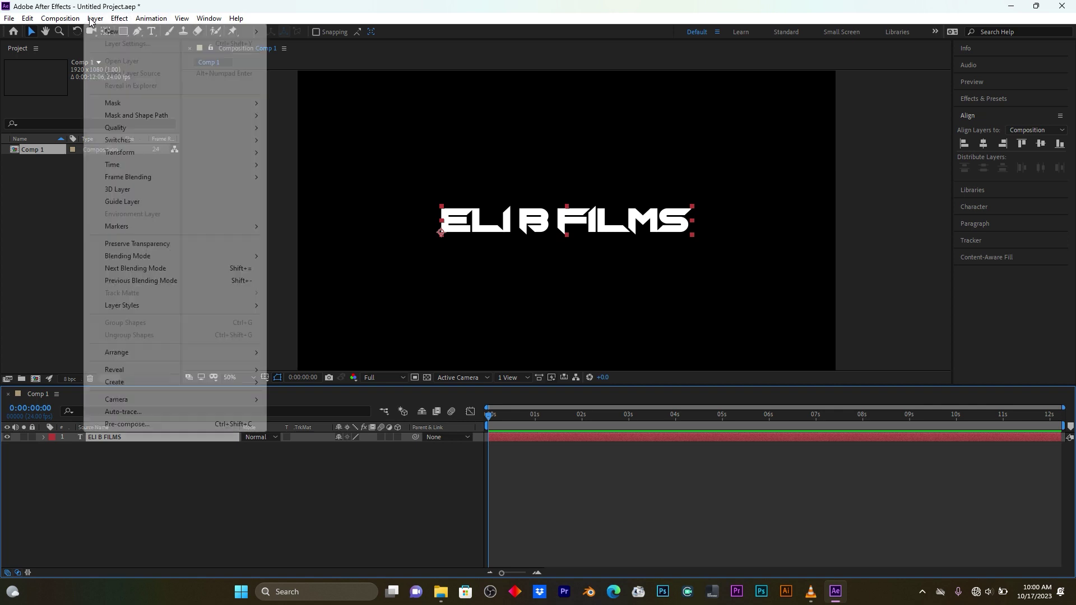
click(153, 412)
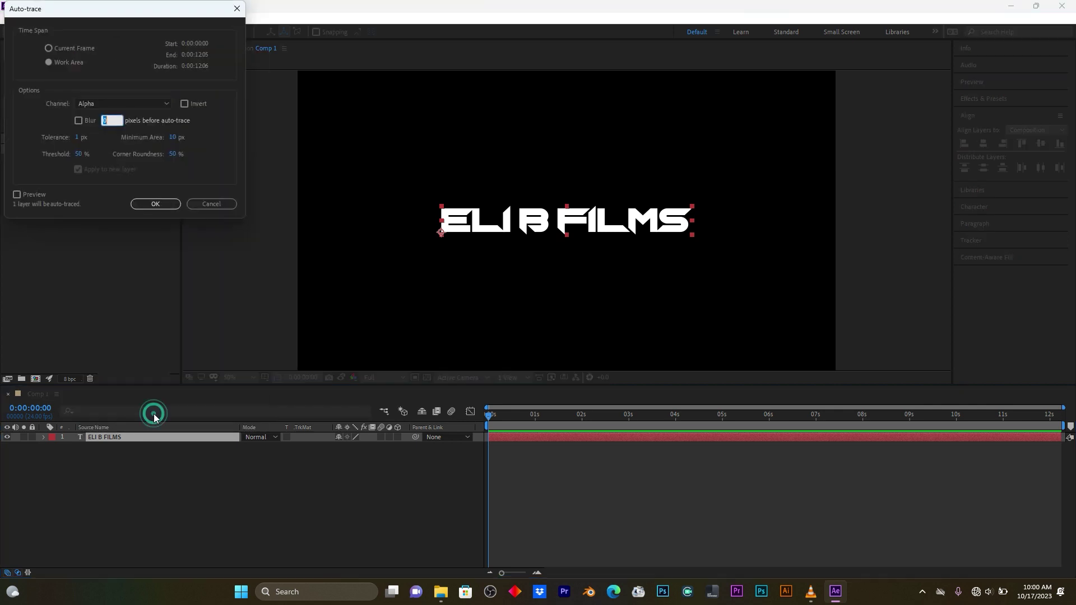
click(156, 204)
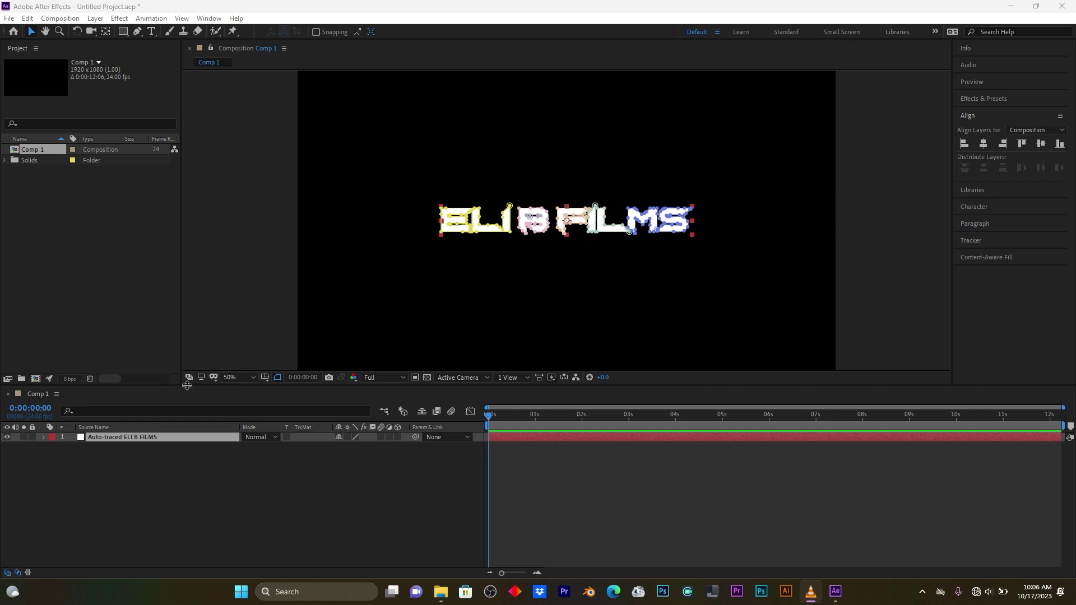
click(159, 439)
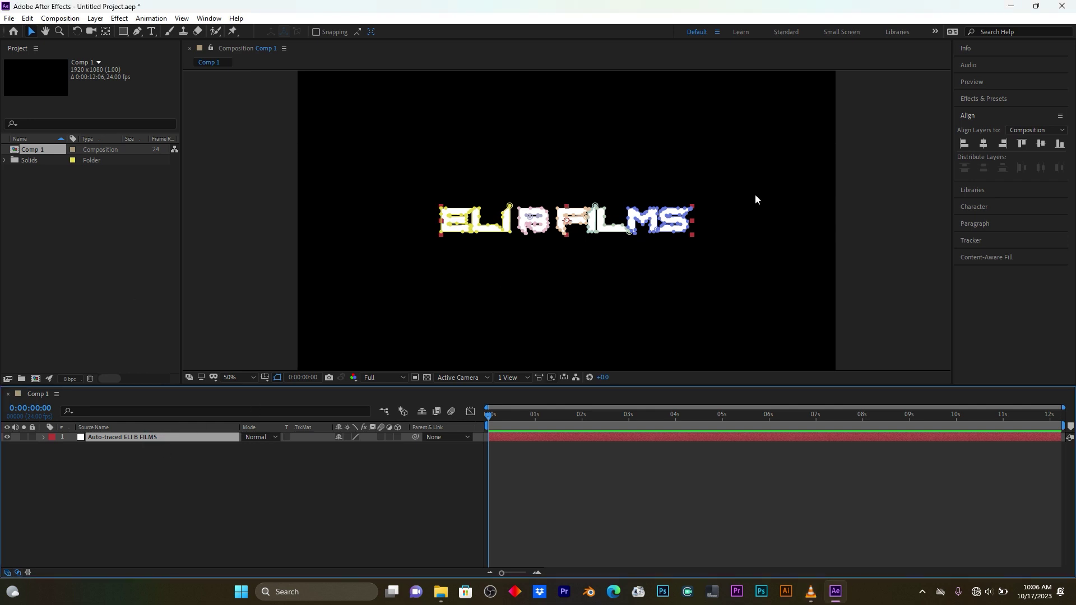
click(995, 99)
Apply the Fractal Noise effect to the Auto-traced ELI B FILMS layer.
click(989, 112)
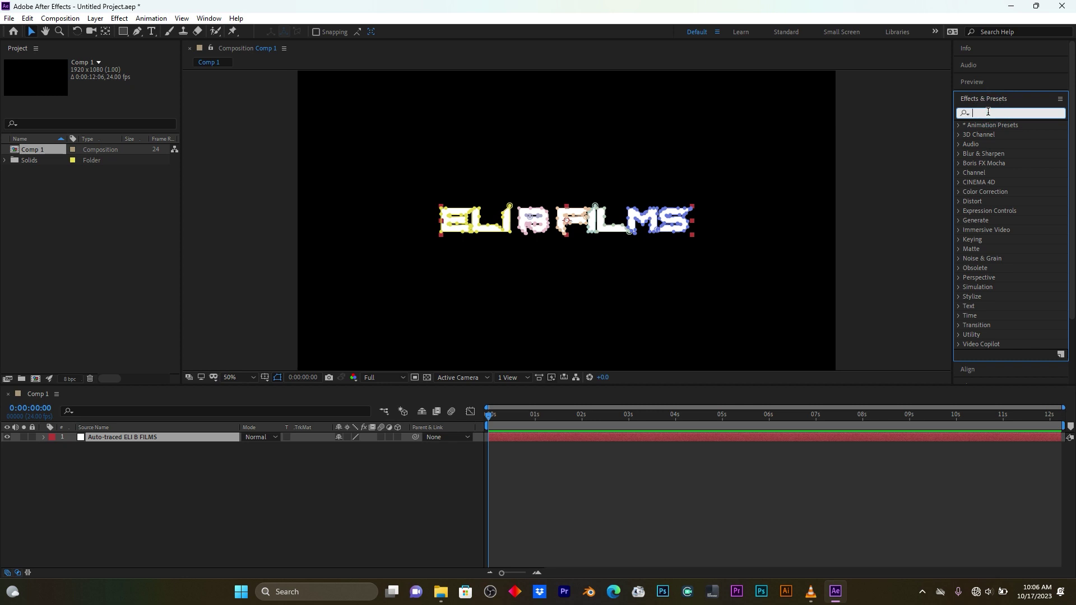
text(fract)
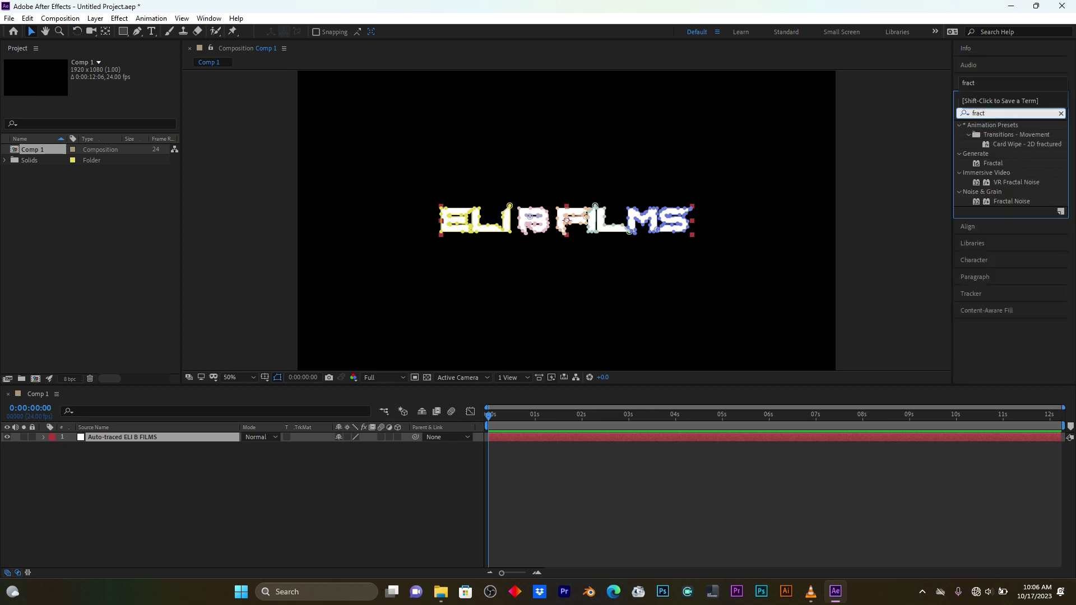
text(al)
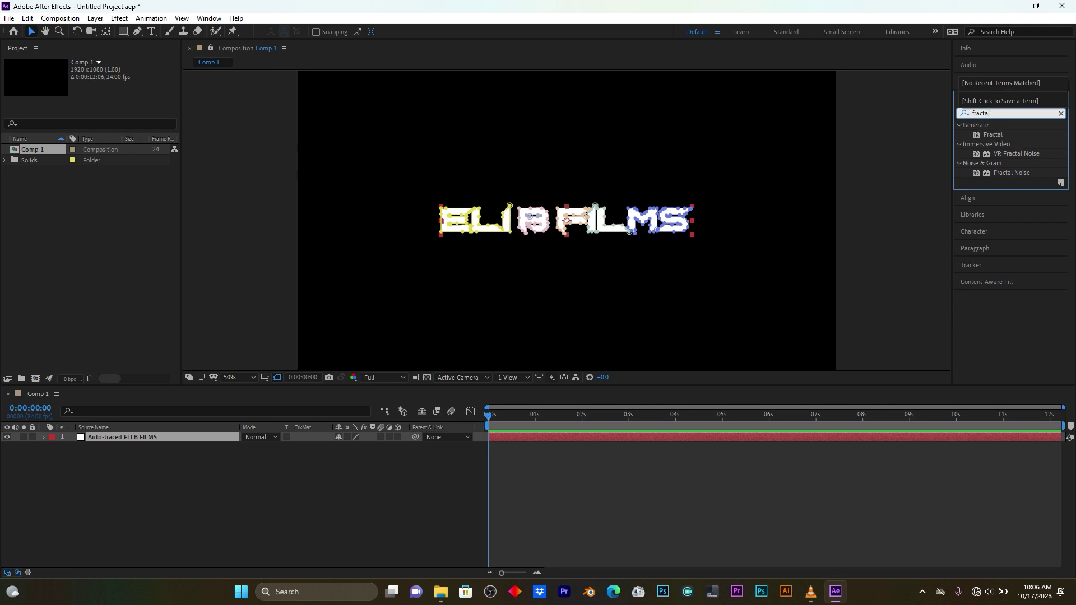
click(1012, 172)
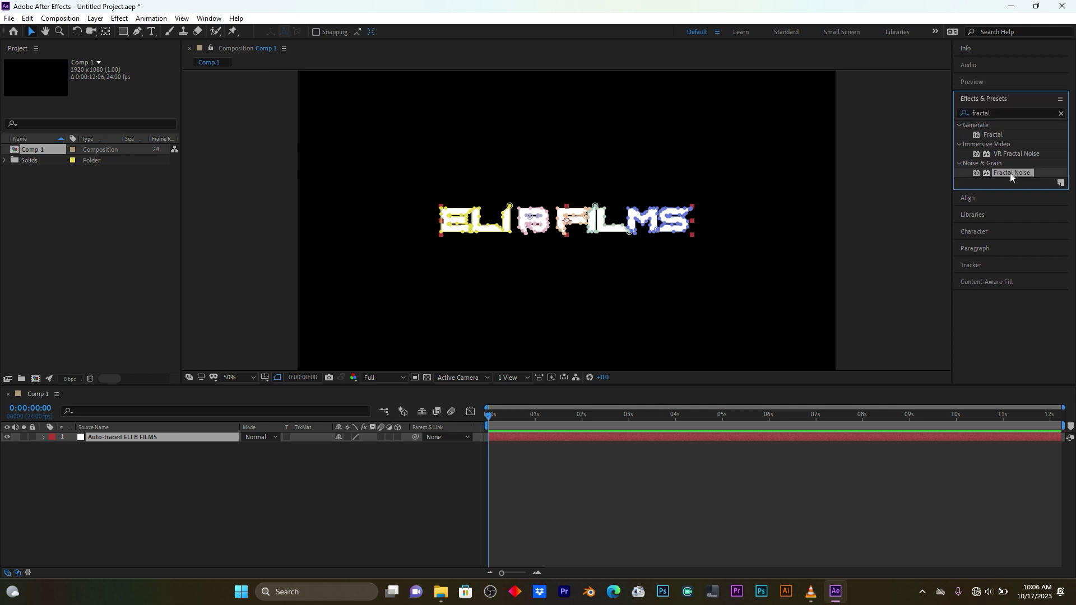
drag(1011, 173, 198, 436)
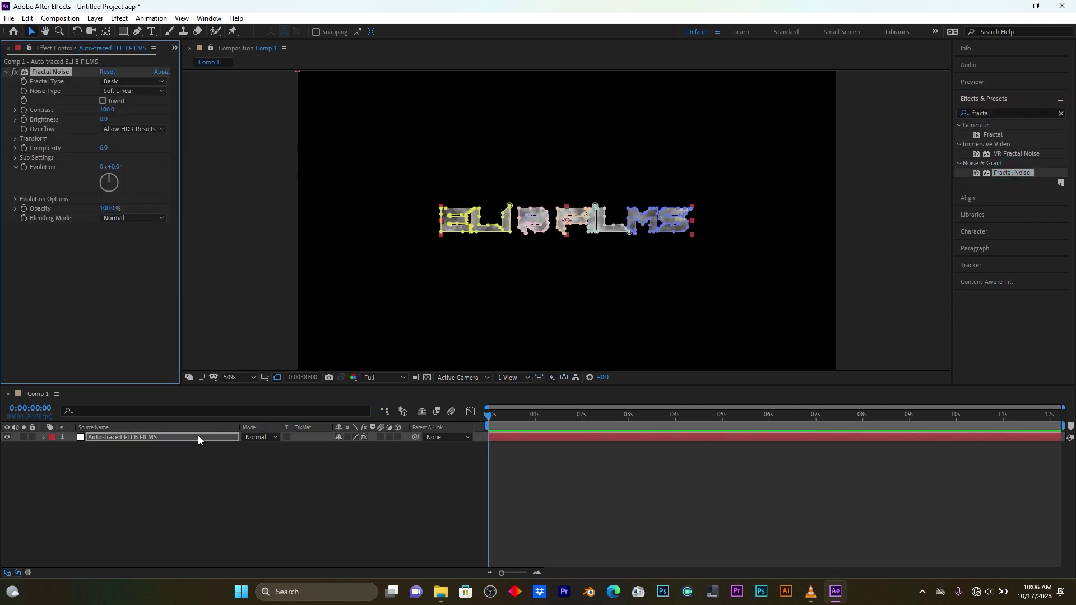
Set Fractal Noise to Cloudy fractal type, Spline noise type and Contrast 88.
click(119, 83)
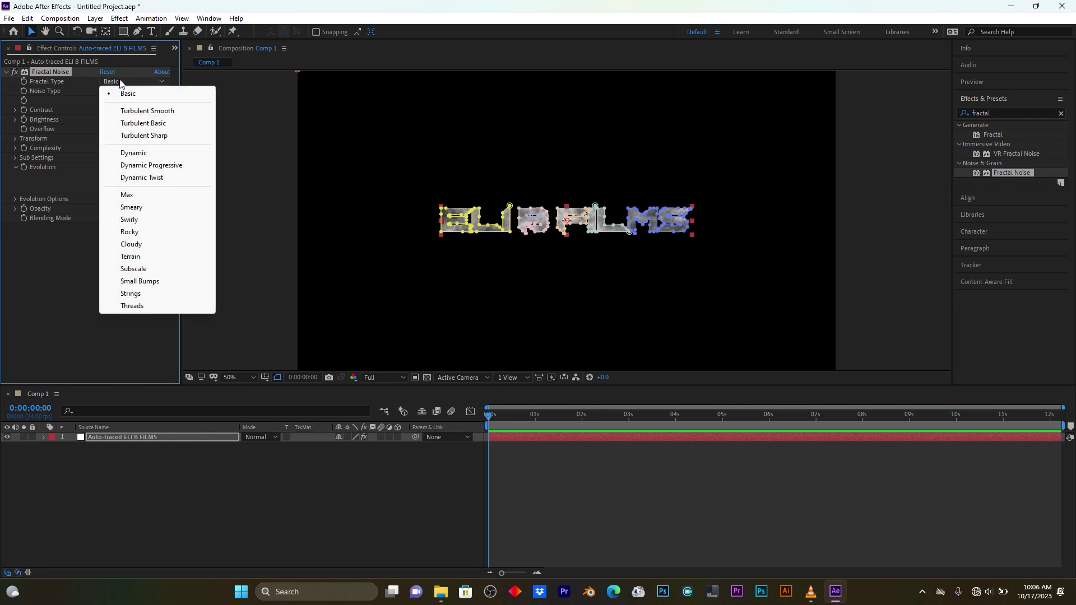
click(139, 244)
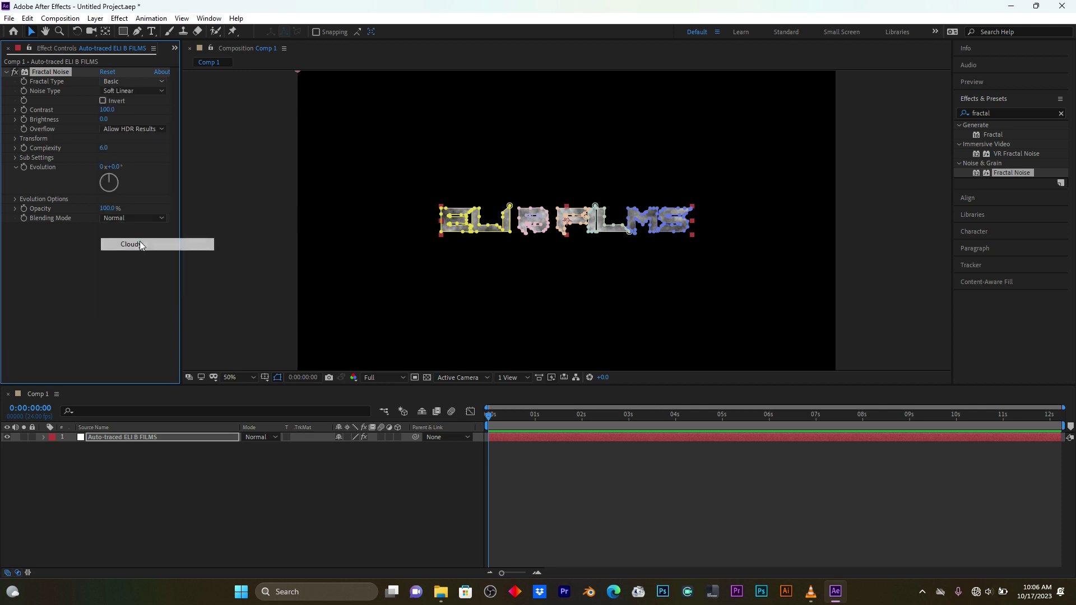
click(125, 89)
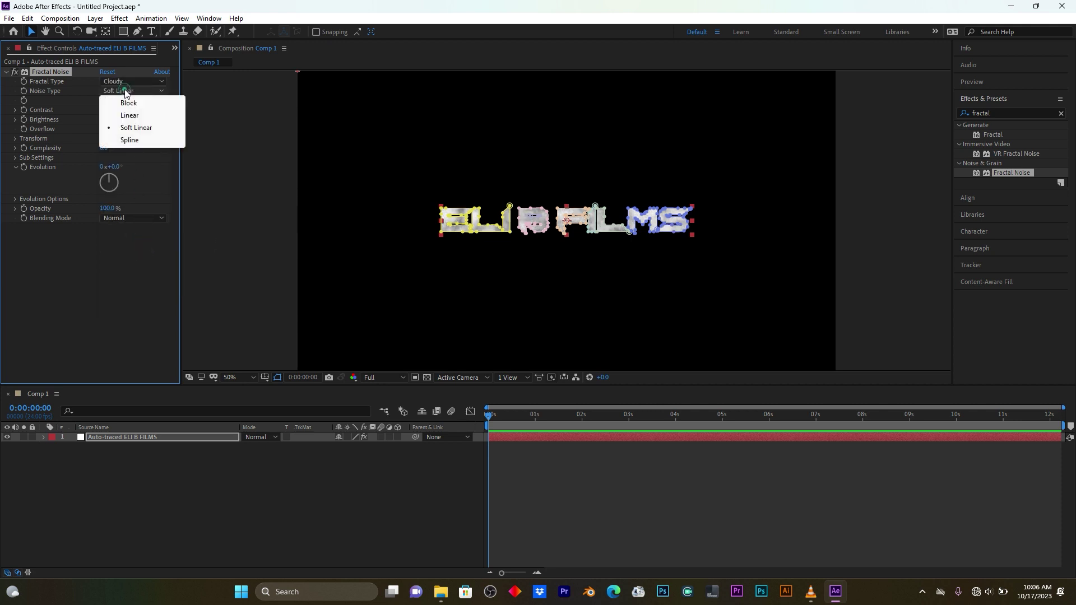
click(133, 141)
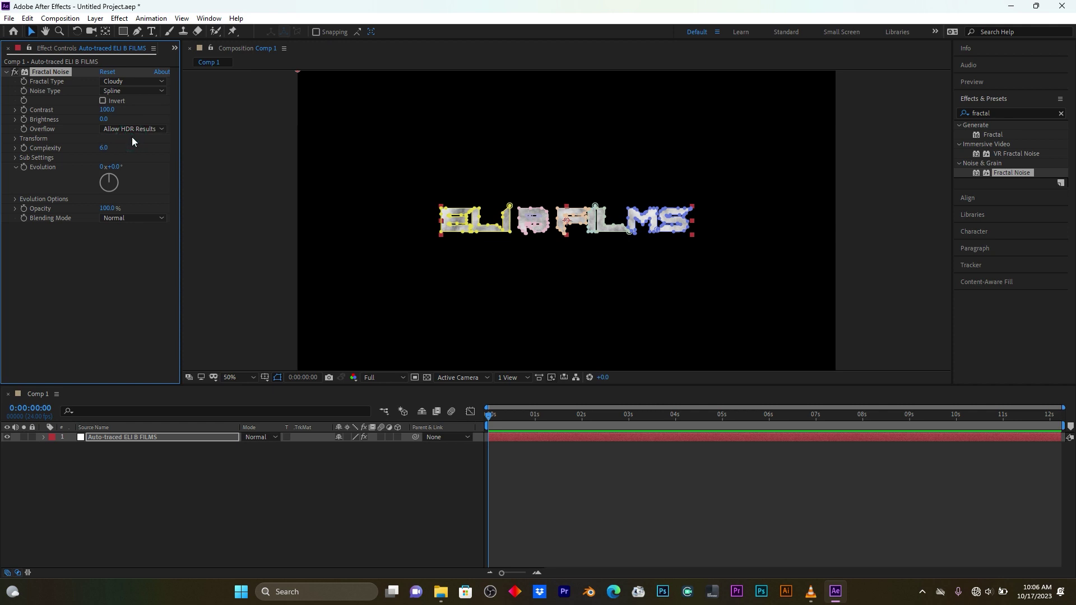
click(105, 110)
text(88)
key(Return)
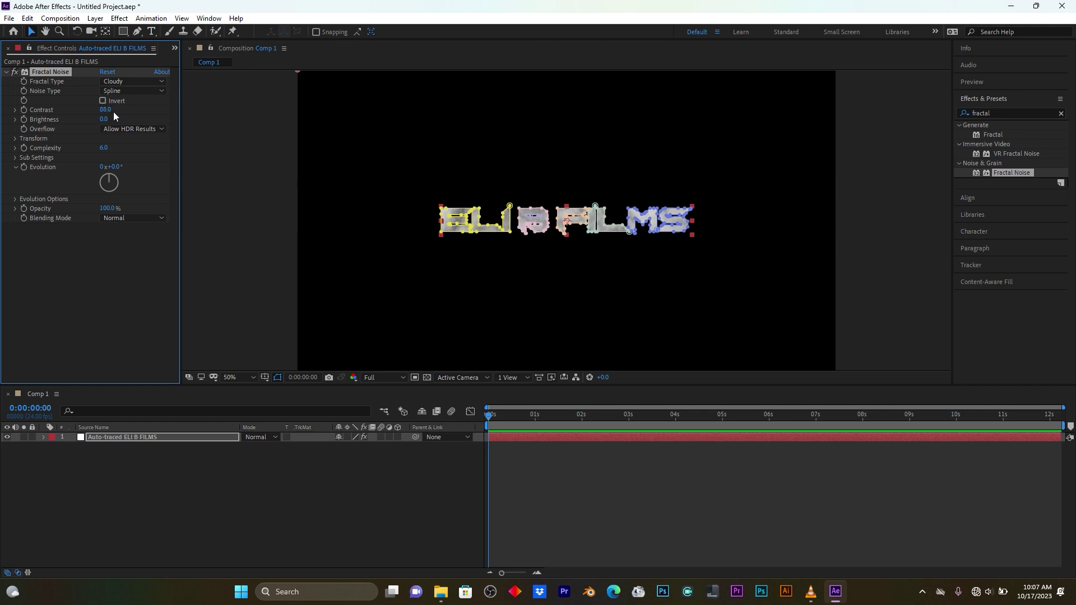
click(1006, 113)
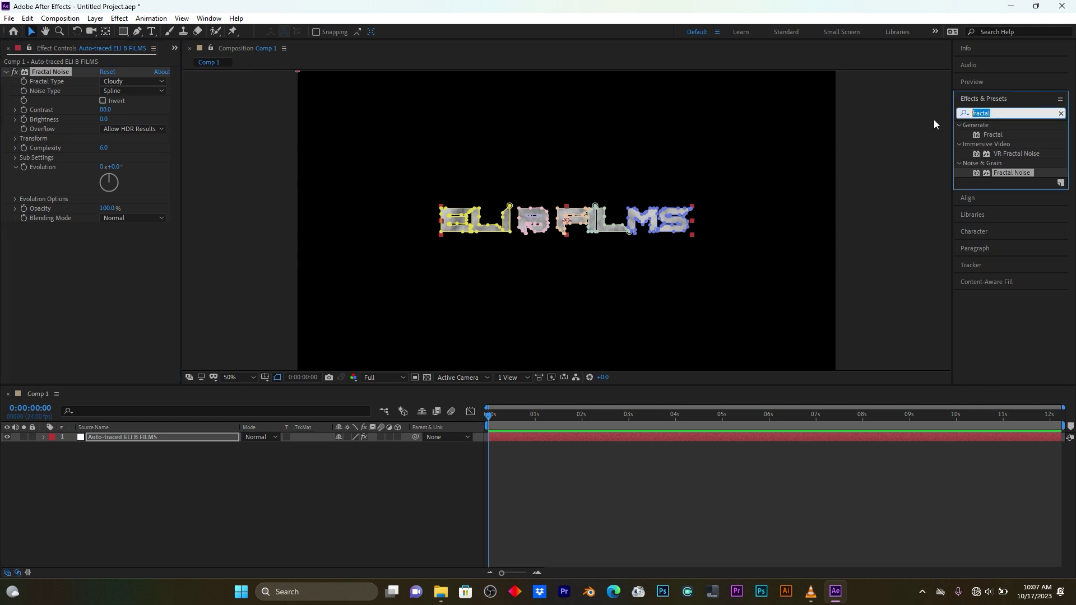
Apply Turbulent Displace set to Turbulent Smoother, Amount 22, Size 11, Complexity 1.9.
text(turb)
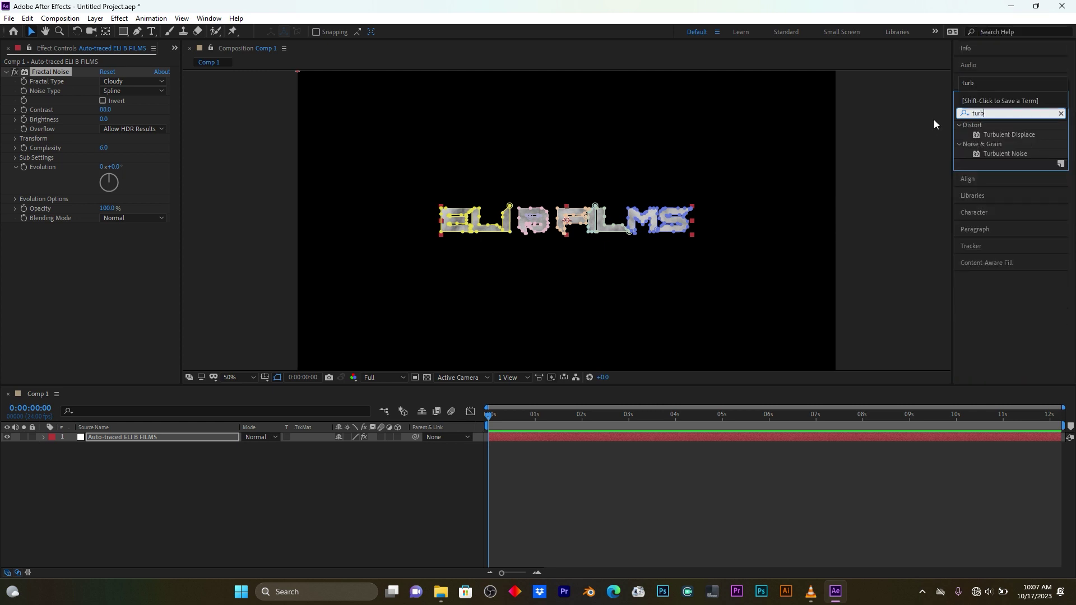
text(u)
drag(1018, 133, 140, 435)
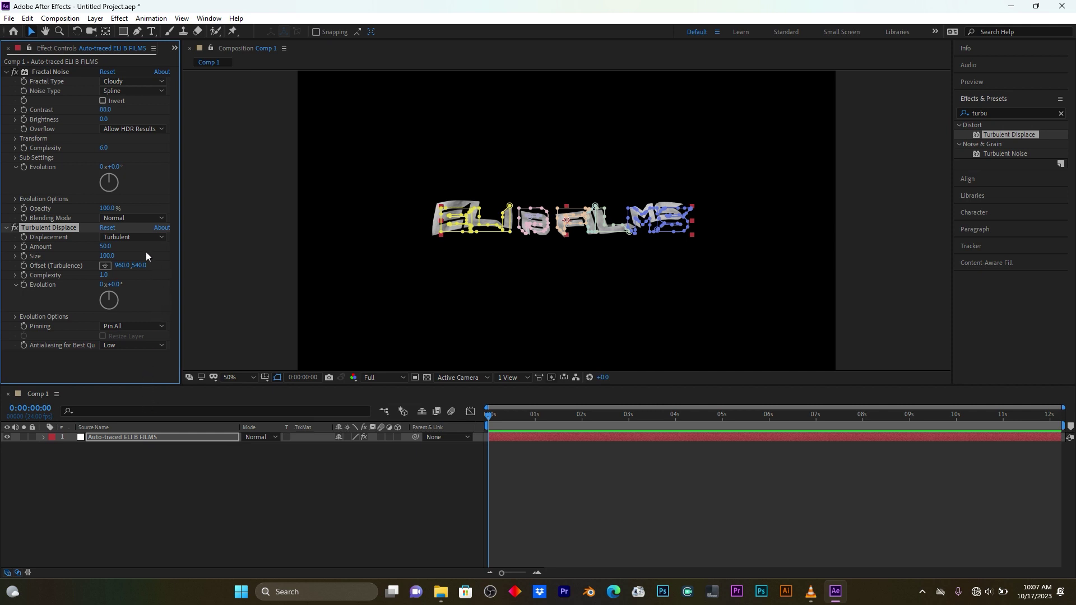
click(127, 237)
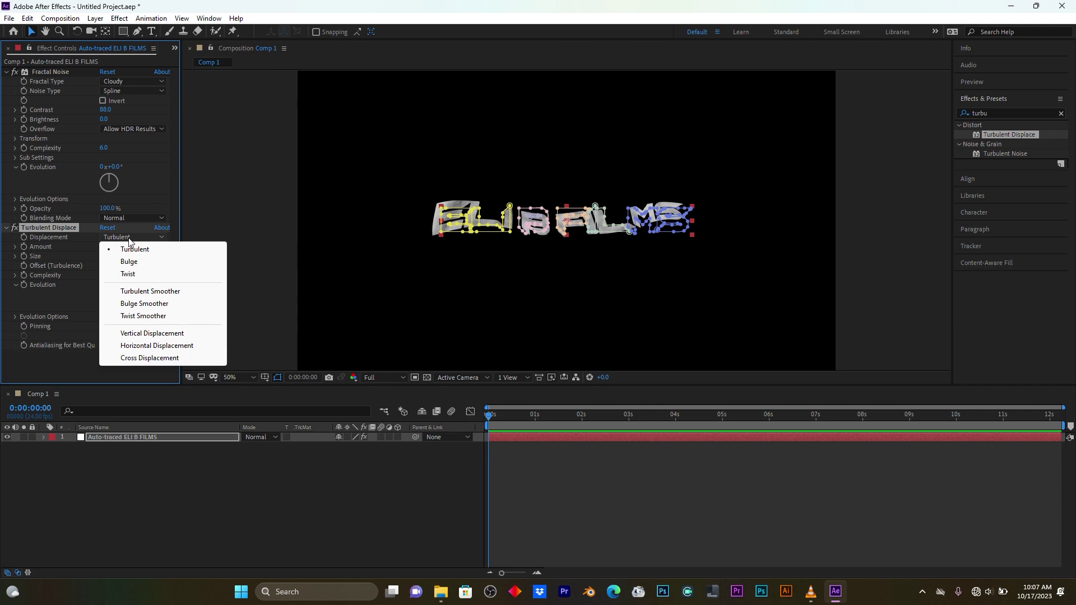
click(163, 291)
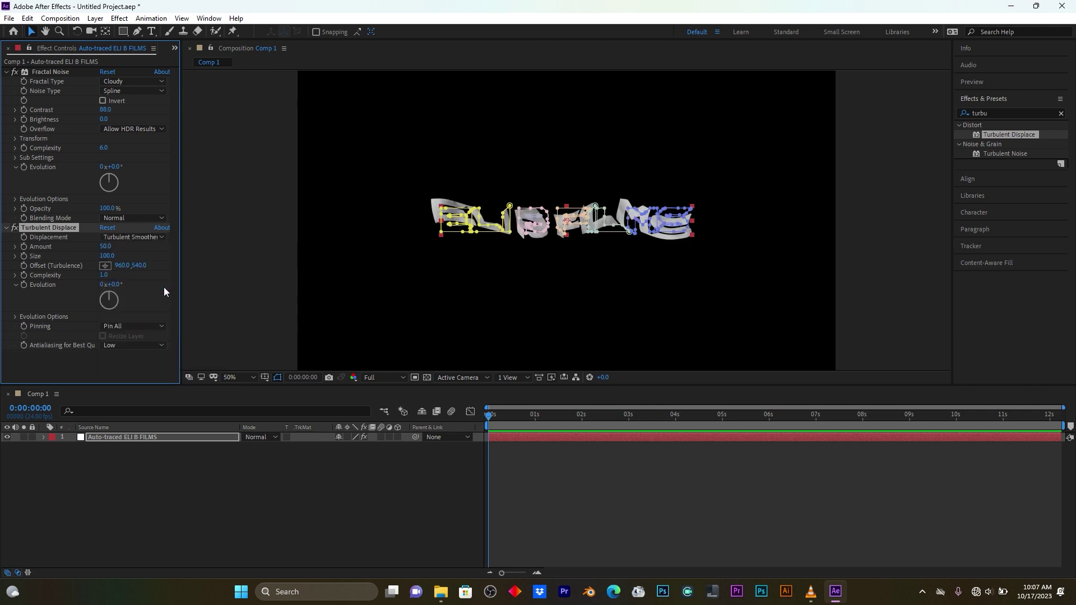
drag(109, 247, 46, 256)
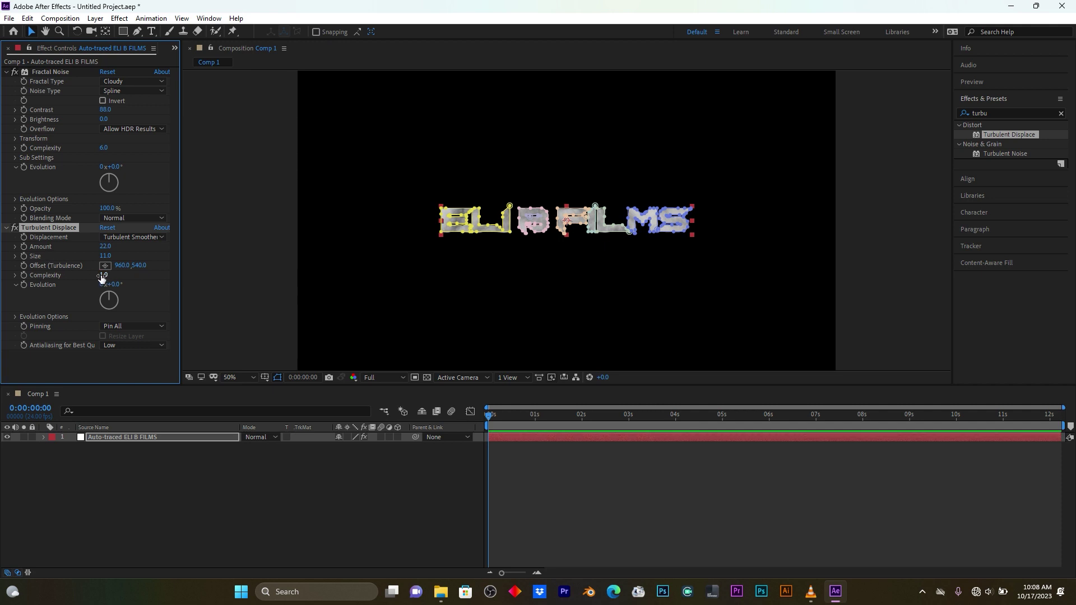
drag(101, 279, 147, 275)
Expand the layer's seven masks and show only their Mask Feather properties.
click(139, 438)
click(43, 437)
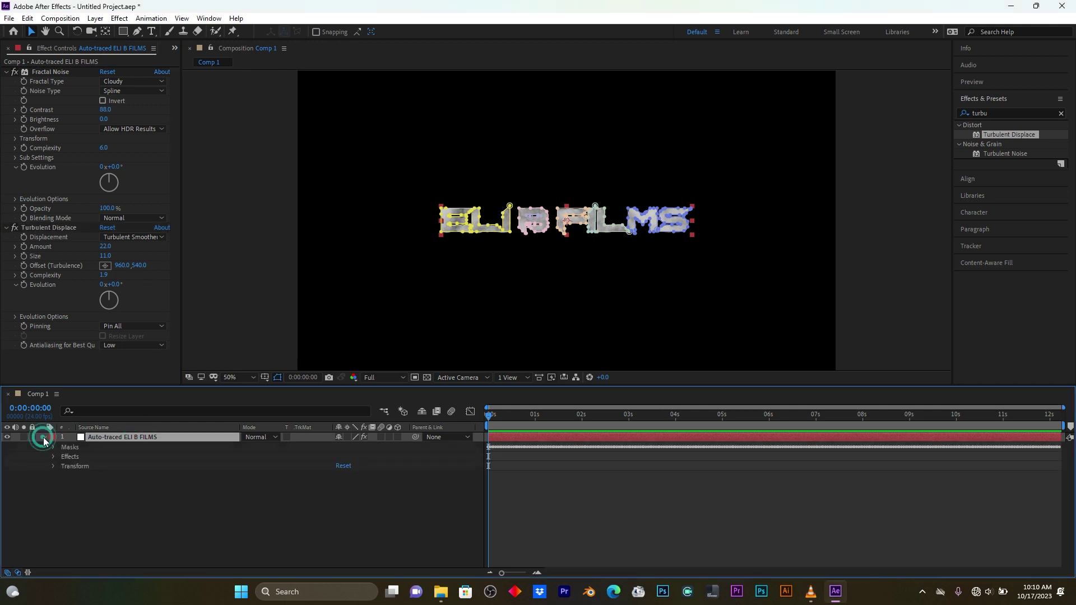
click(53, 448)
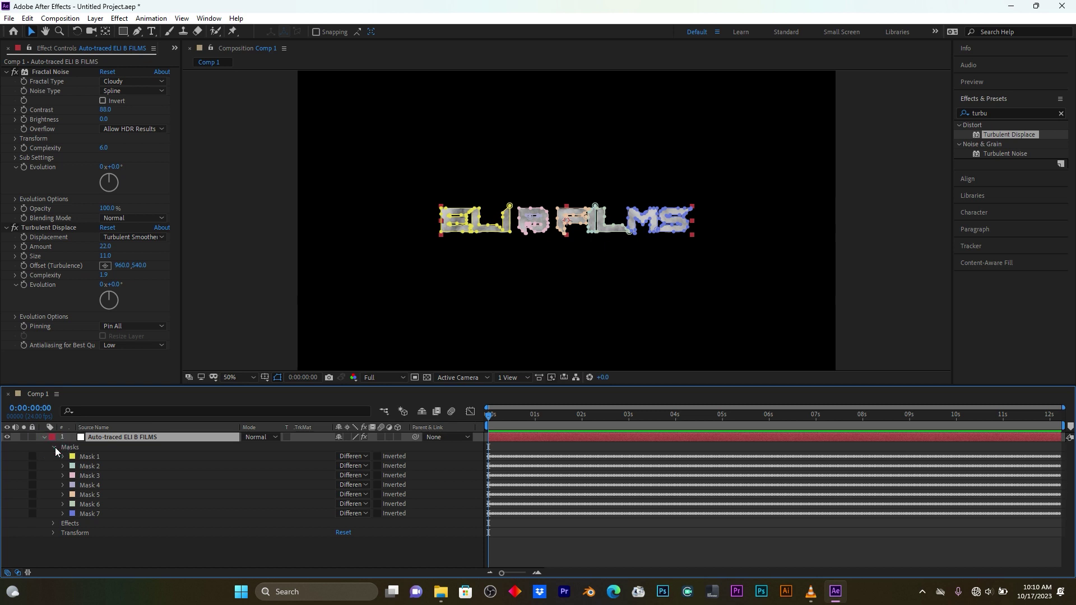
click(89, 456)
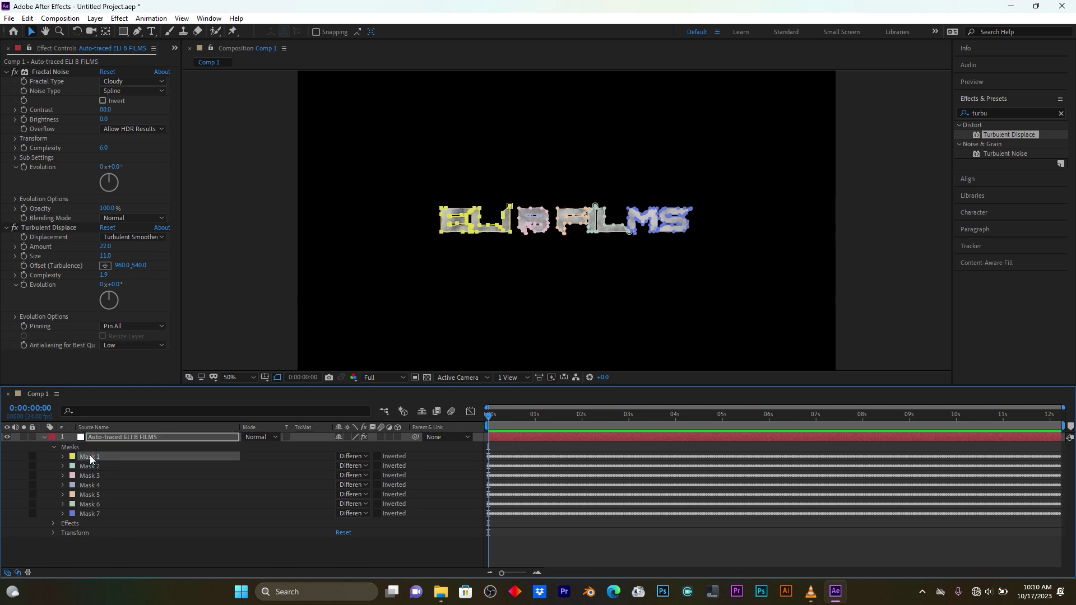
key(f)
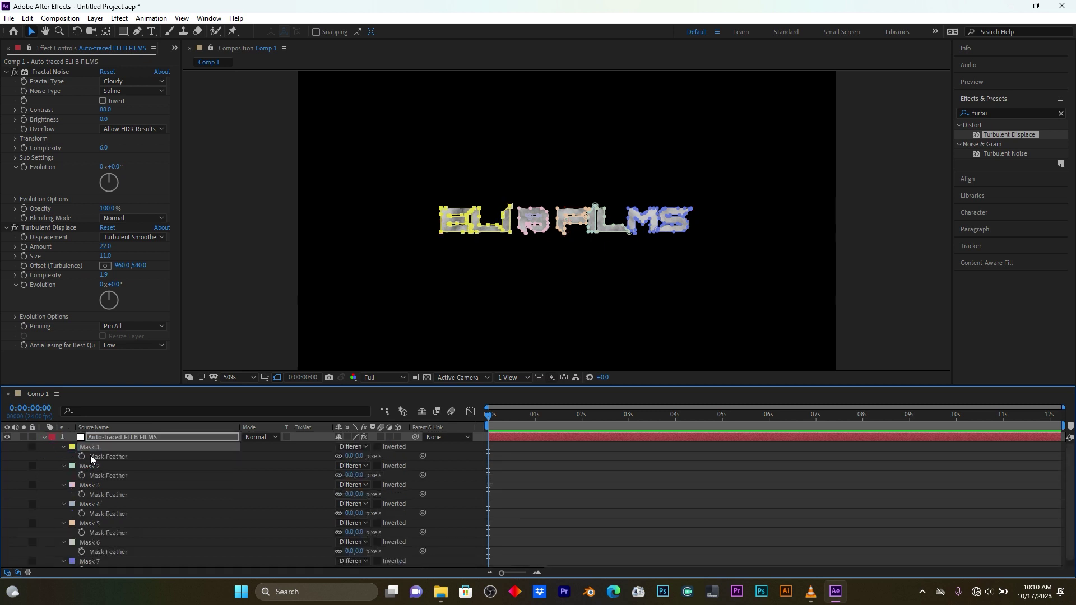
click(107, 457)
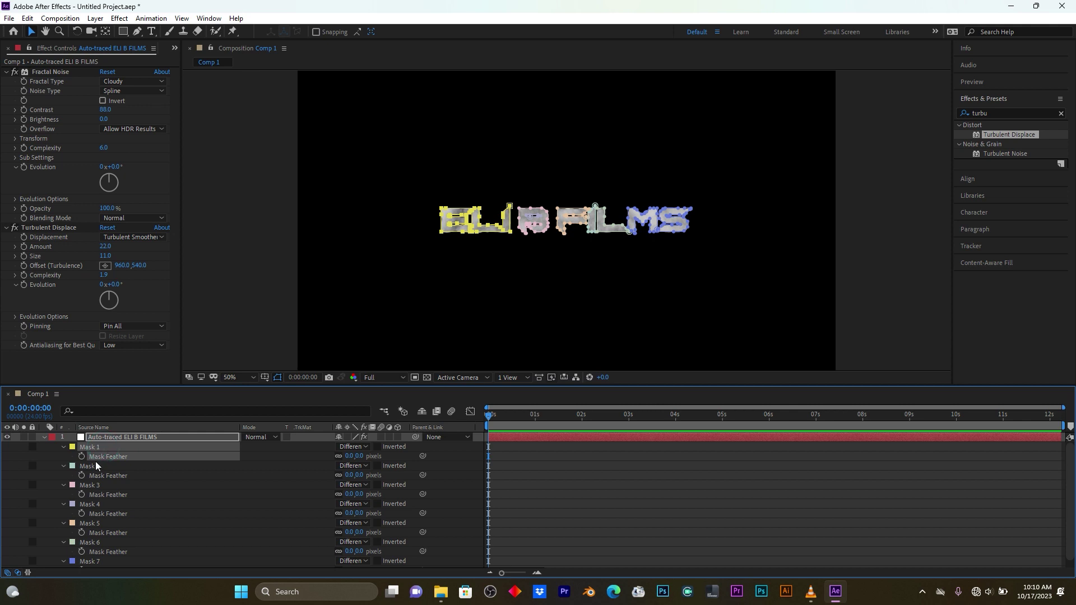
click(99, 467)
click(124, 457)
scroll(93, 446, down, 1)
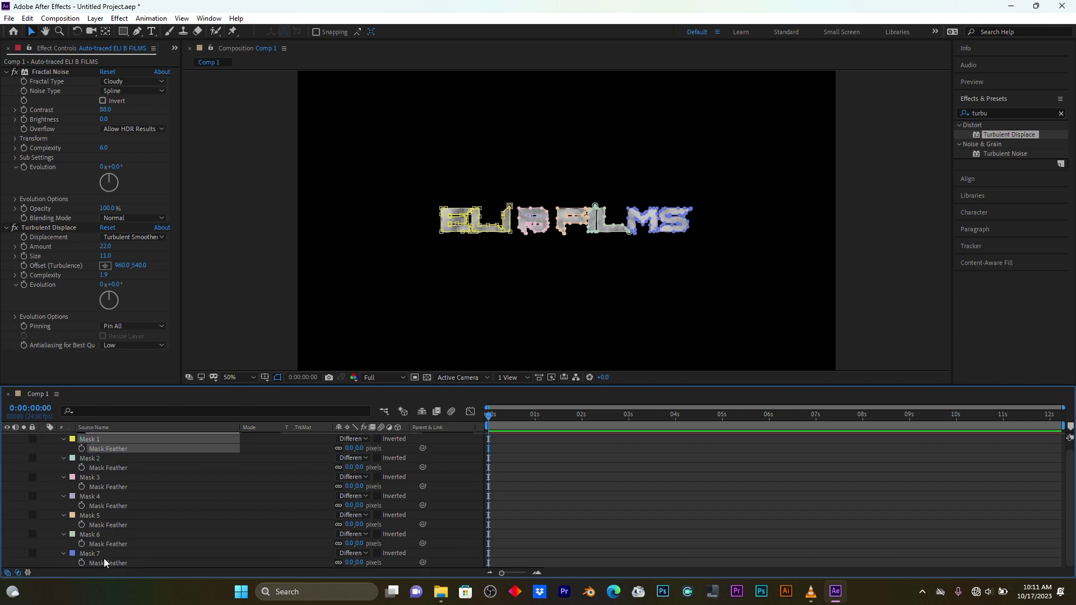
shift+click(88, 554)
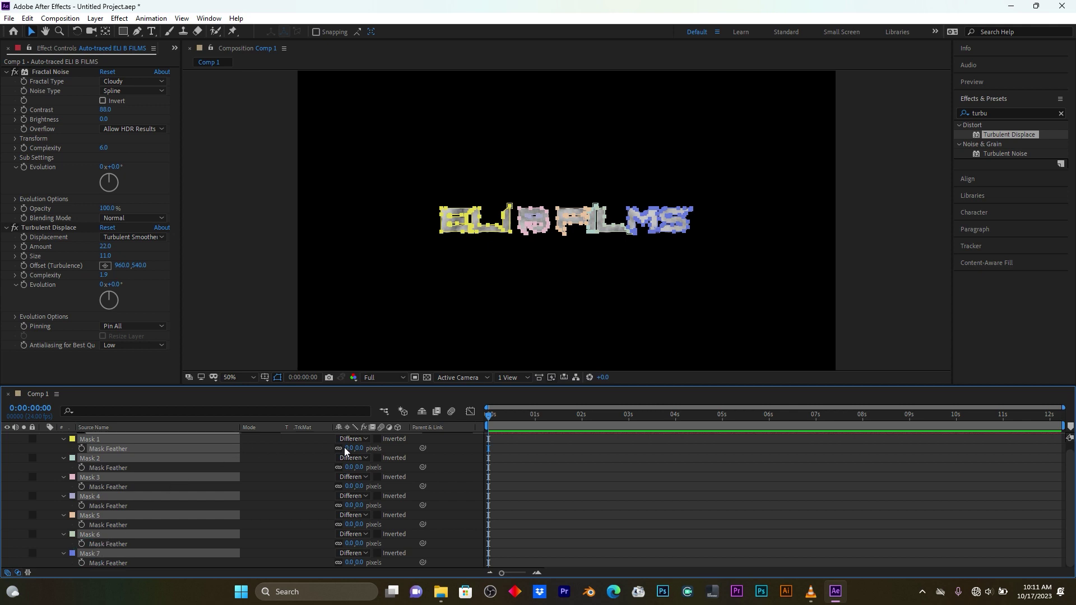
click(116, 468)
click(122, 448)
click(122, 449)
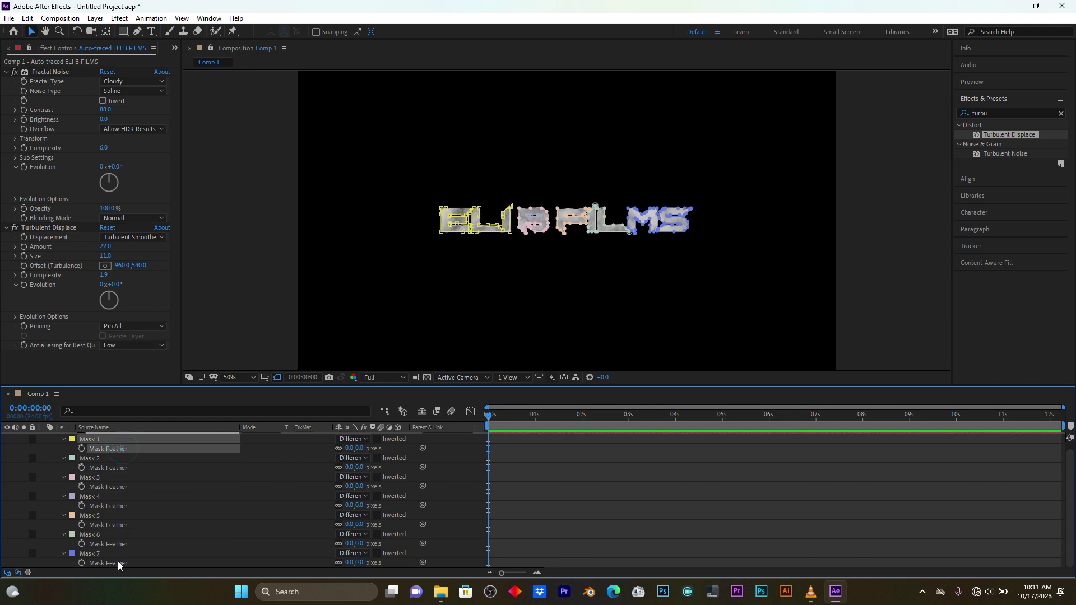
shift+click(94, 553)
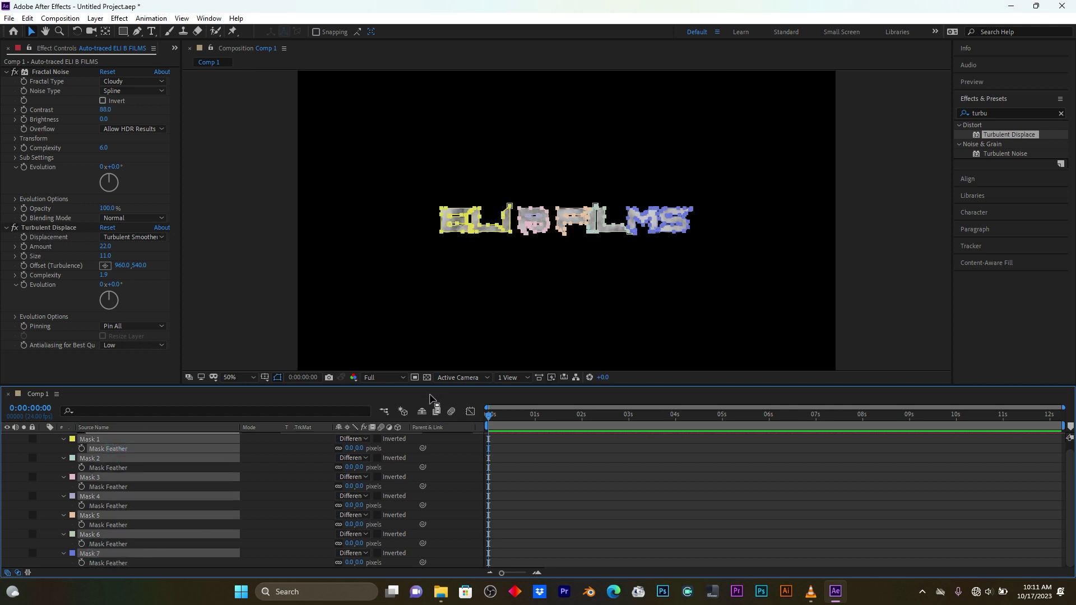
Set Mask Feather to 10 pixels on all seven masks and preview the softened text.
click(358, 449)
text(10)
key(Return)
click(355, 467)
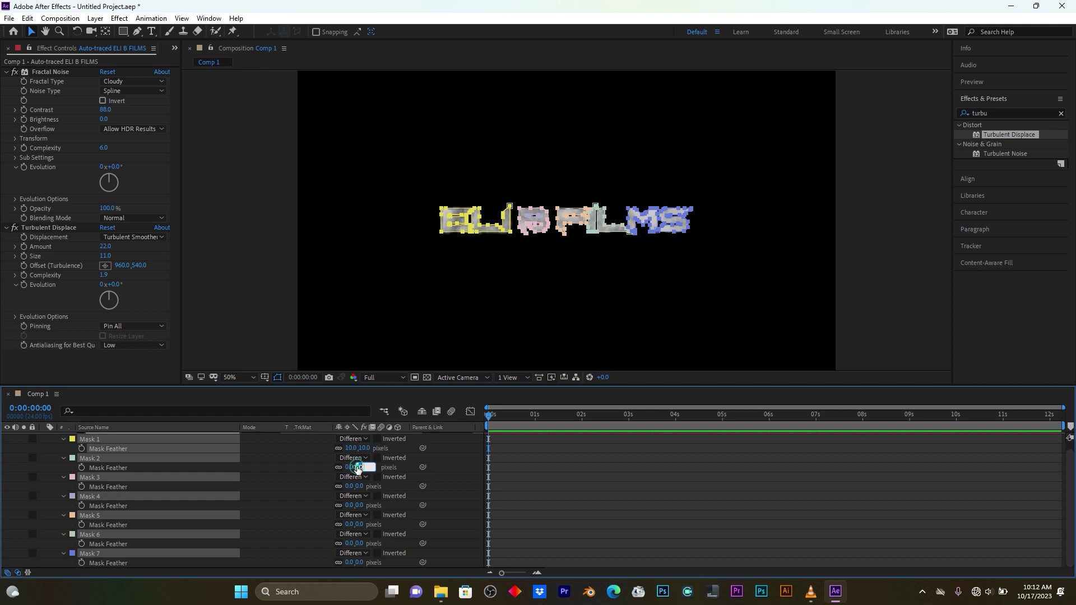
text(10)
click(361, 486)
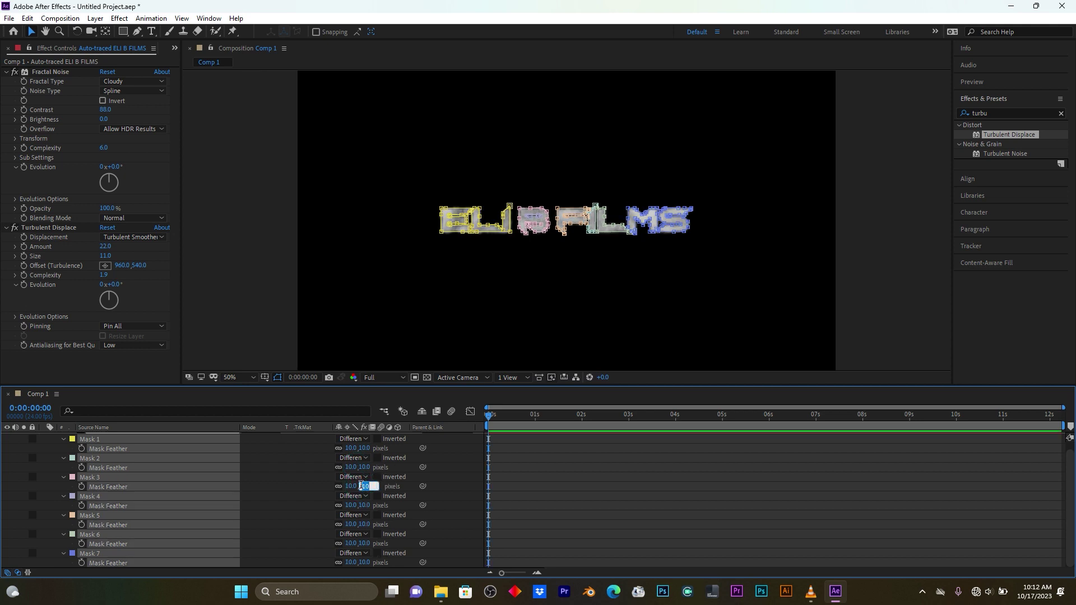
click(308, 342)
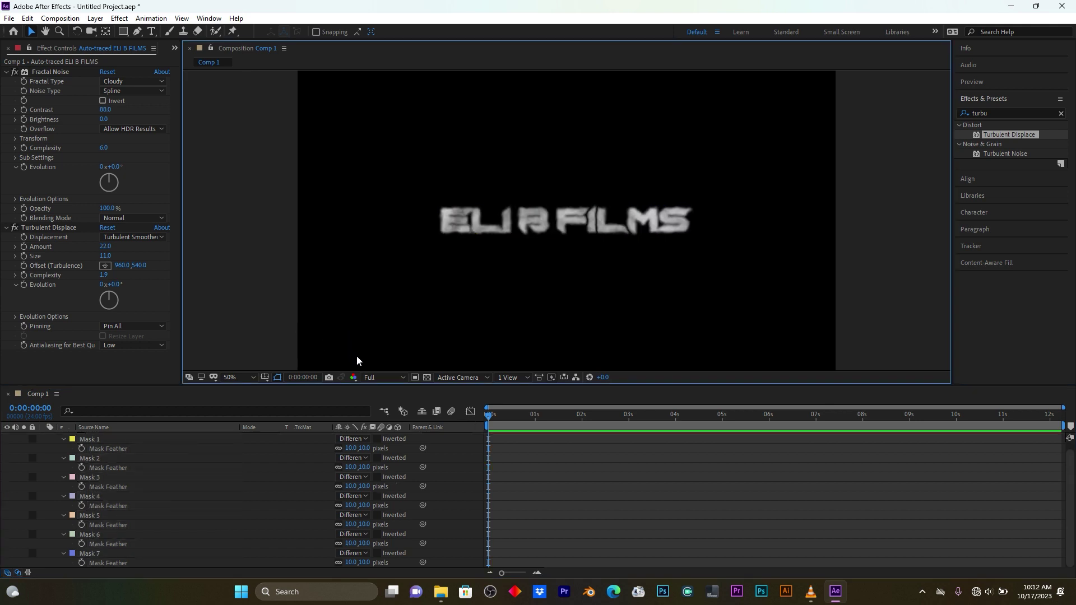
click(321, 472)
scroll(194, 479, up, 1)
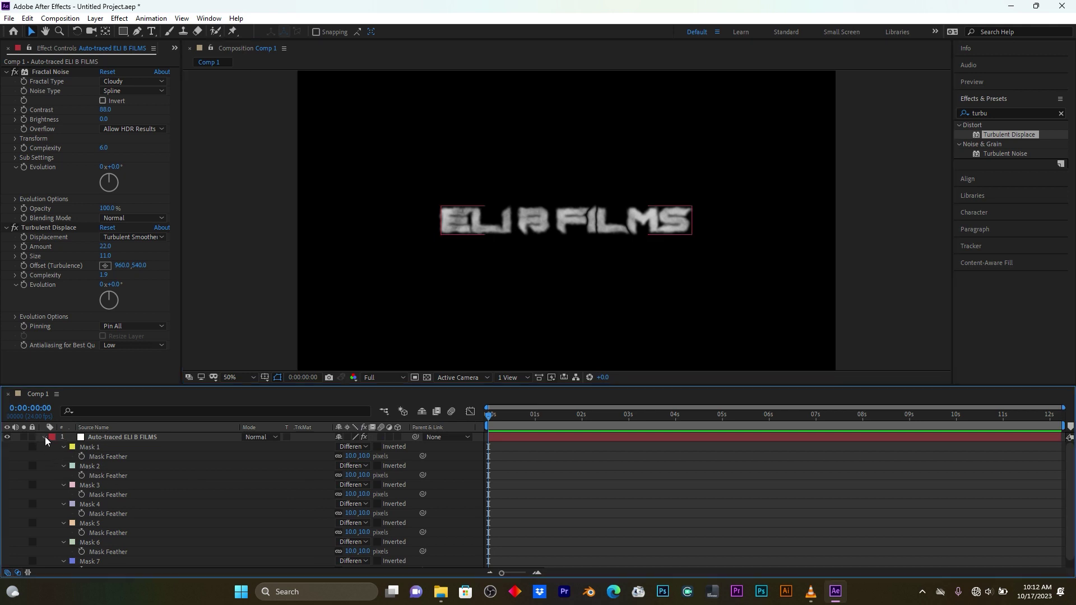
Keyframe Turbulent Displace Evolution from 0 at the start to 1 revolution at the comp end.
click(44, 437)
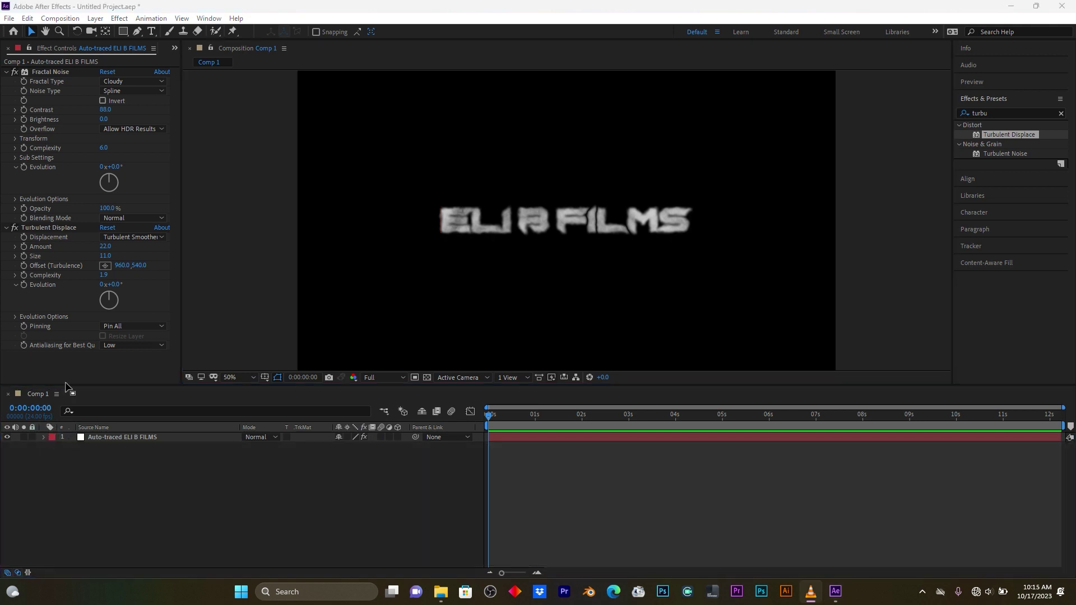
click(24, 284)
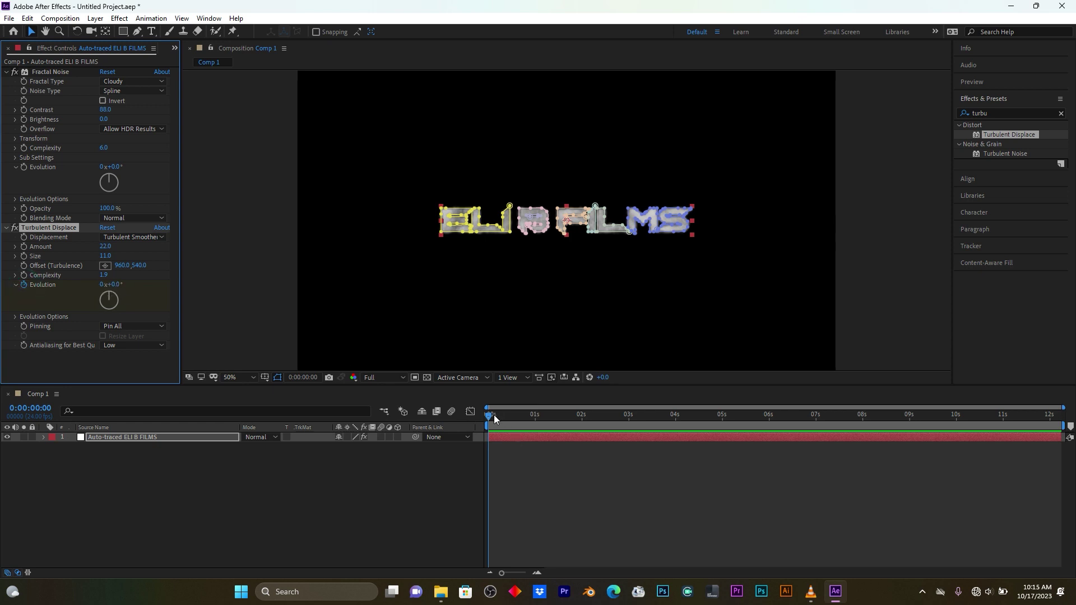
drag(492, 416, 1059, 420)
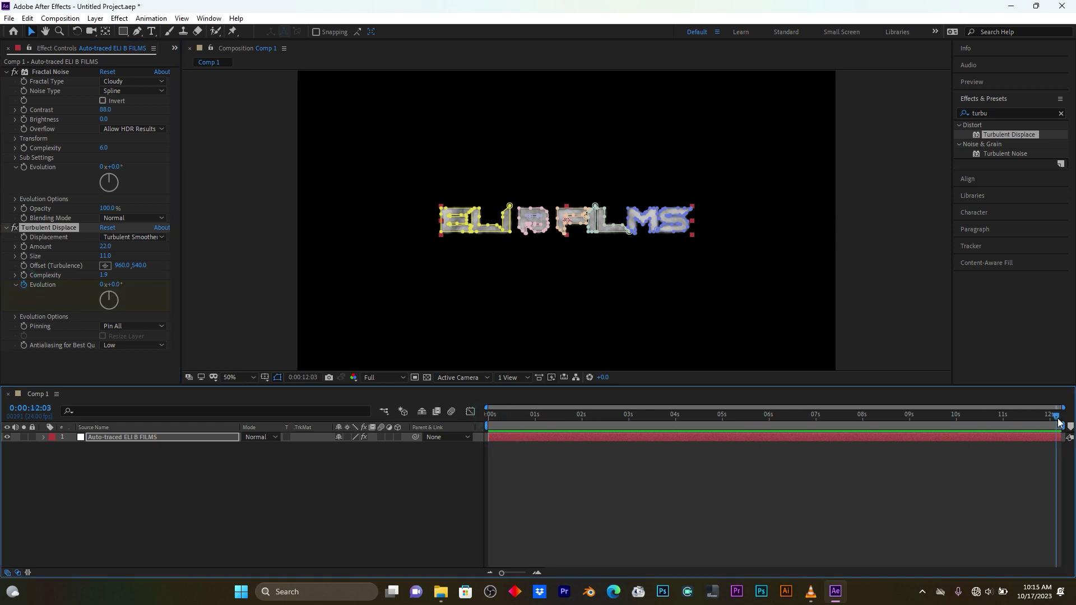
click(102, 284)
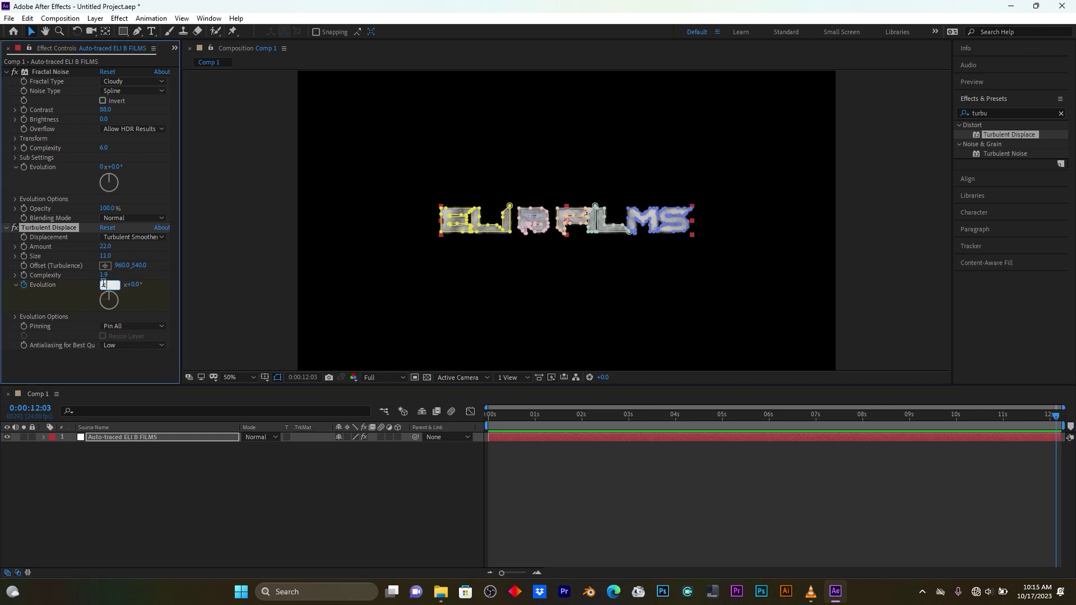
text(1)
click(197, 299)
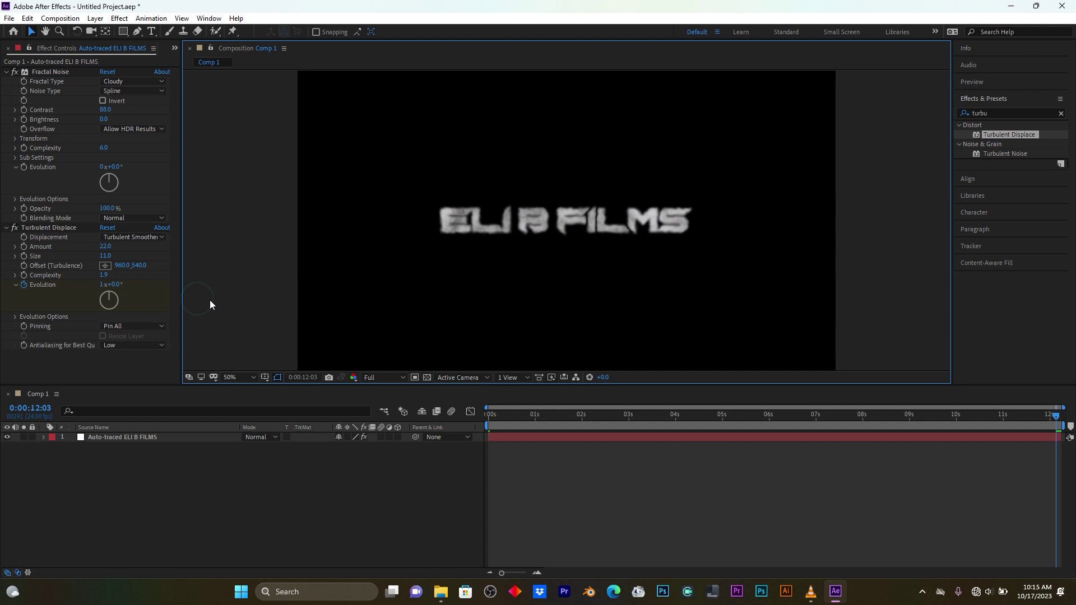
Scrub the early frames to check the evolving distortion, then bring up the hidden-panels list.
click(456, 412)
key(Home)
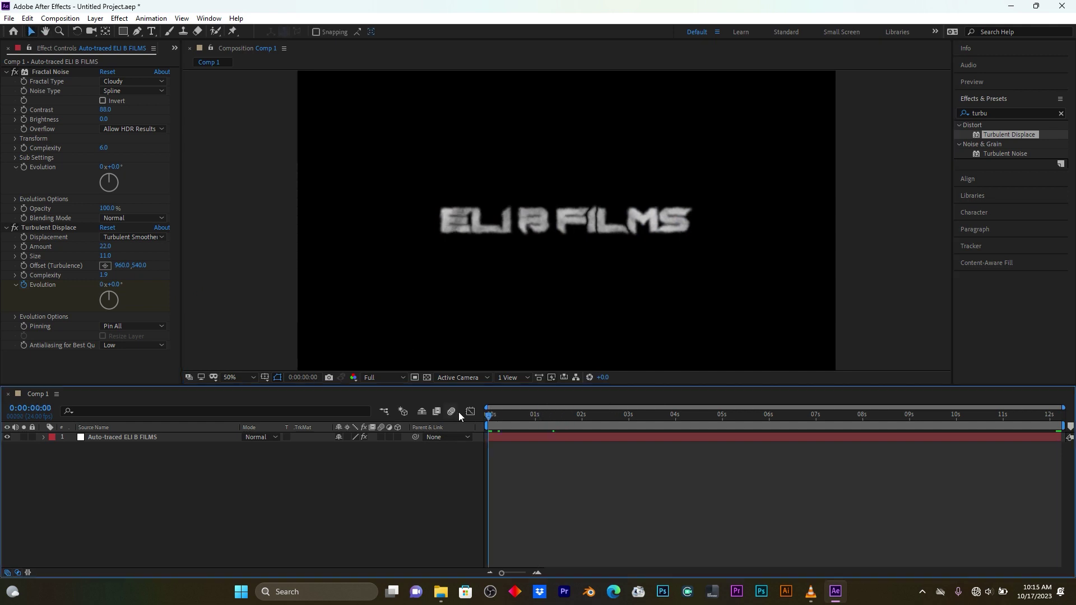
click(520, 416)
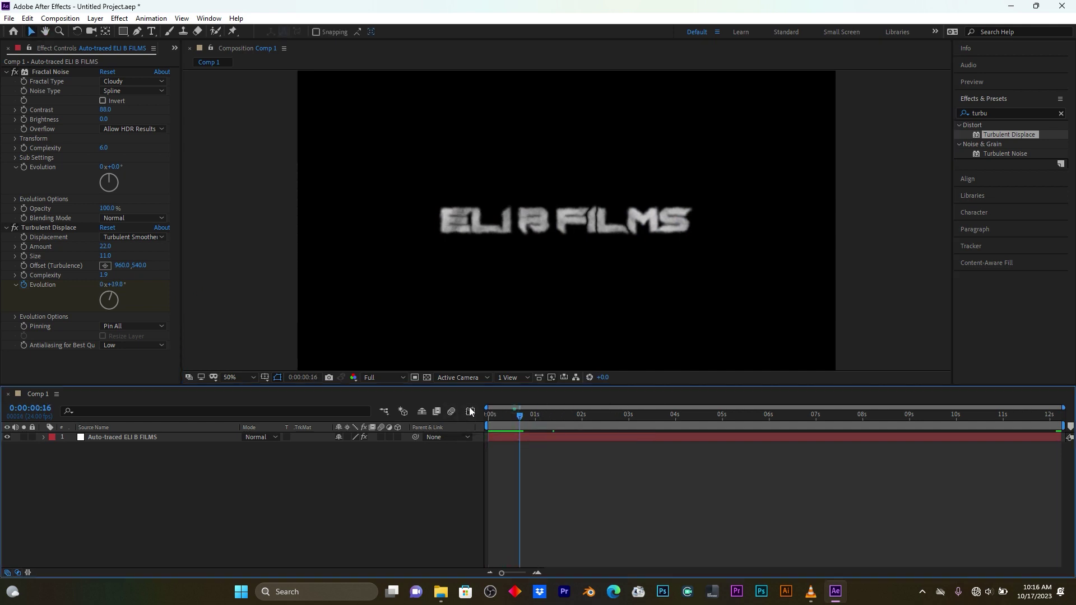
mouse_move(519, 416)
mouse_down()
mouse_move(477, 416)
mouse_move(523, 416)
mouse_up()
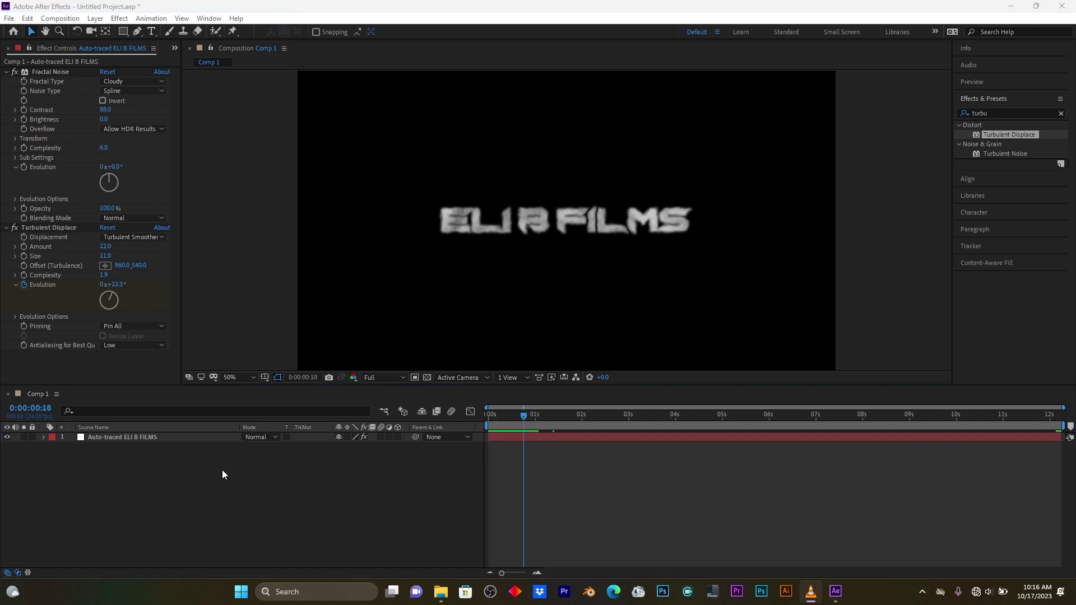
click(176, 48)
Import Black screen smoke.mp4 and place it at the top of Comp 1.
click(193, 58)
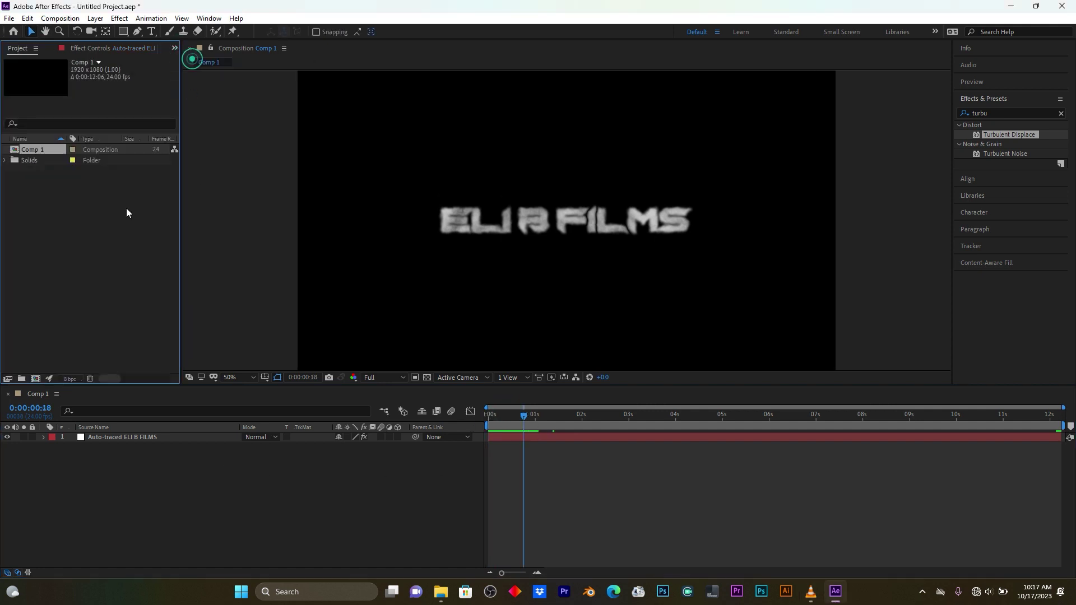
double_click(87, 235)
double_click(216, 129)
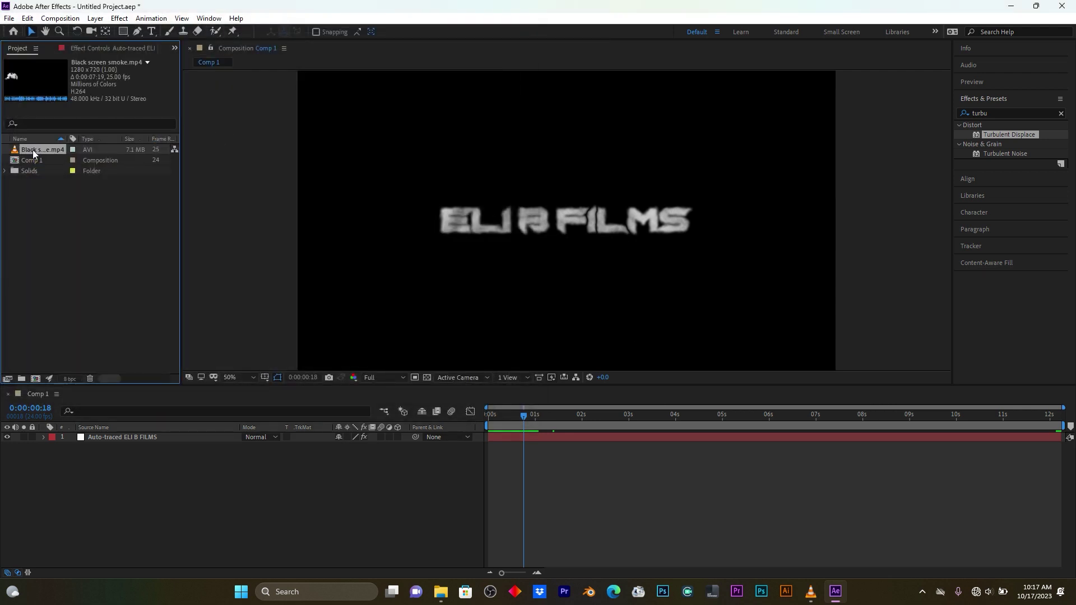
drag(45, 210, 98, 437)
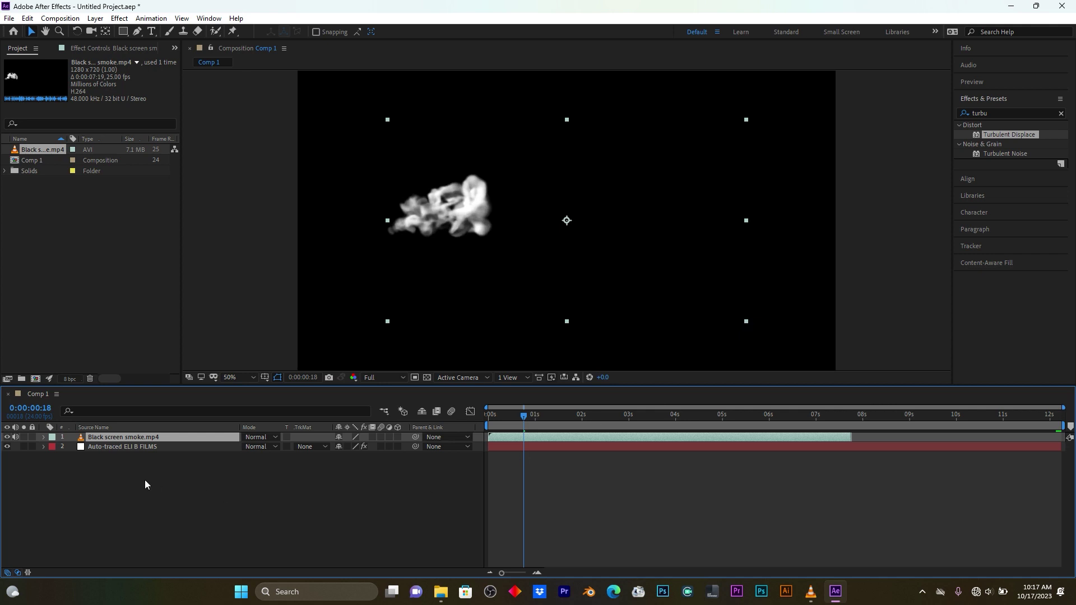
Import 000A0152.mp4 and place it beneath the text layer.
double_click(87, 295)
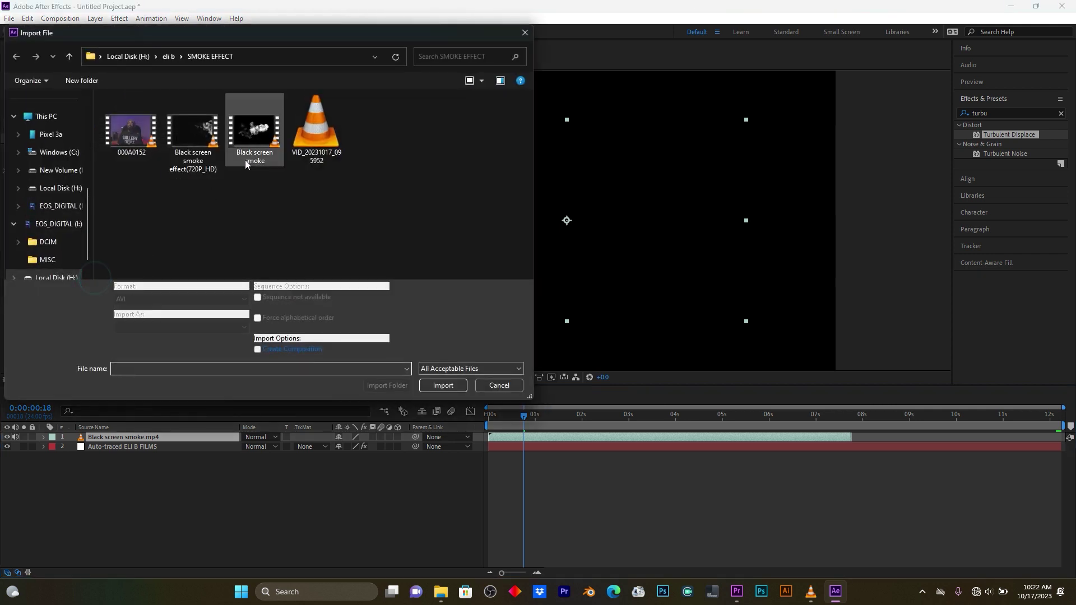
double_click(136, 137)
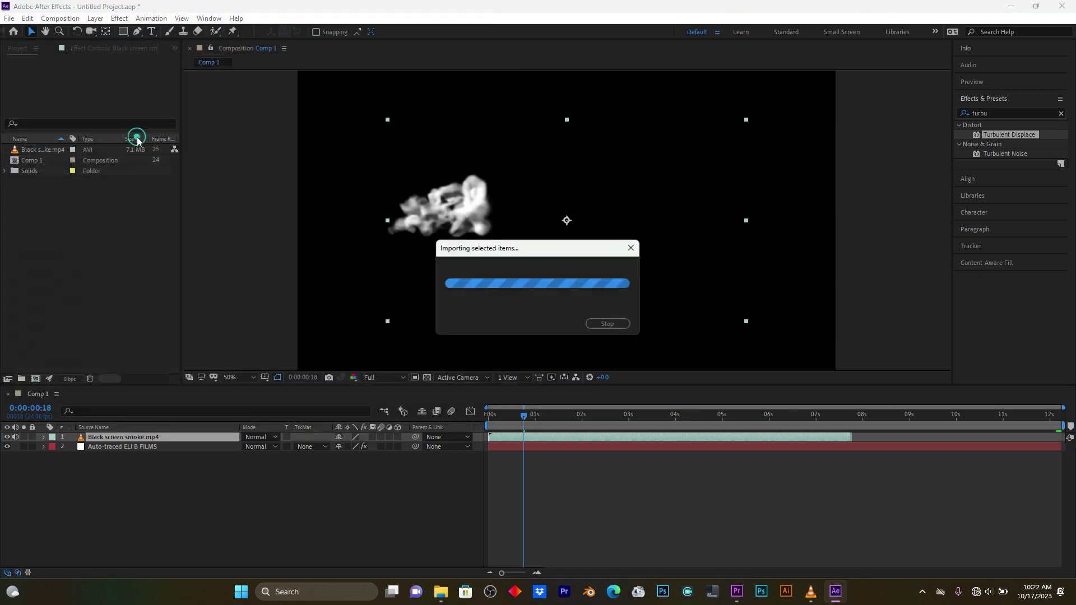
drag(34, 149, 76, 477)
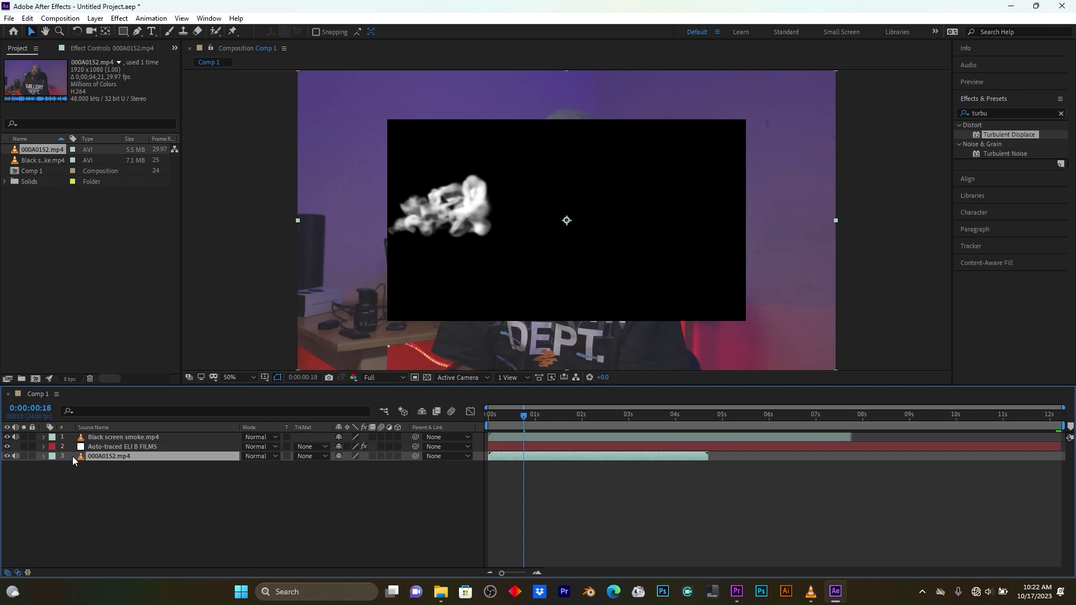
Set the Black screen smoke.mp4 layer's blend mode to Screen so its black drops out.
click(7, 437)
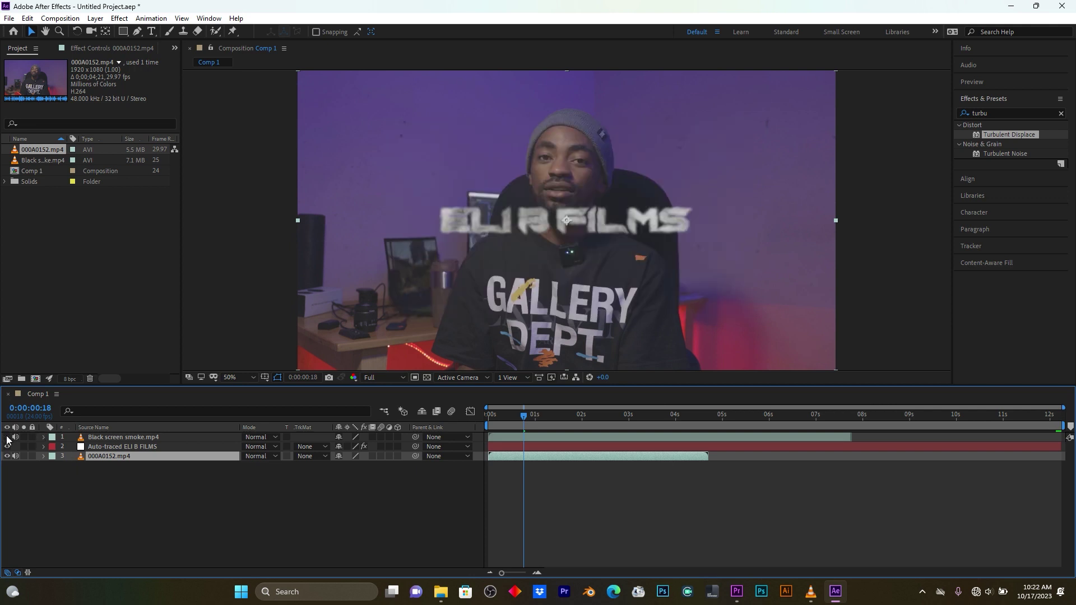
click(6, 437)
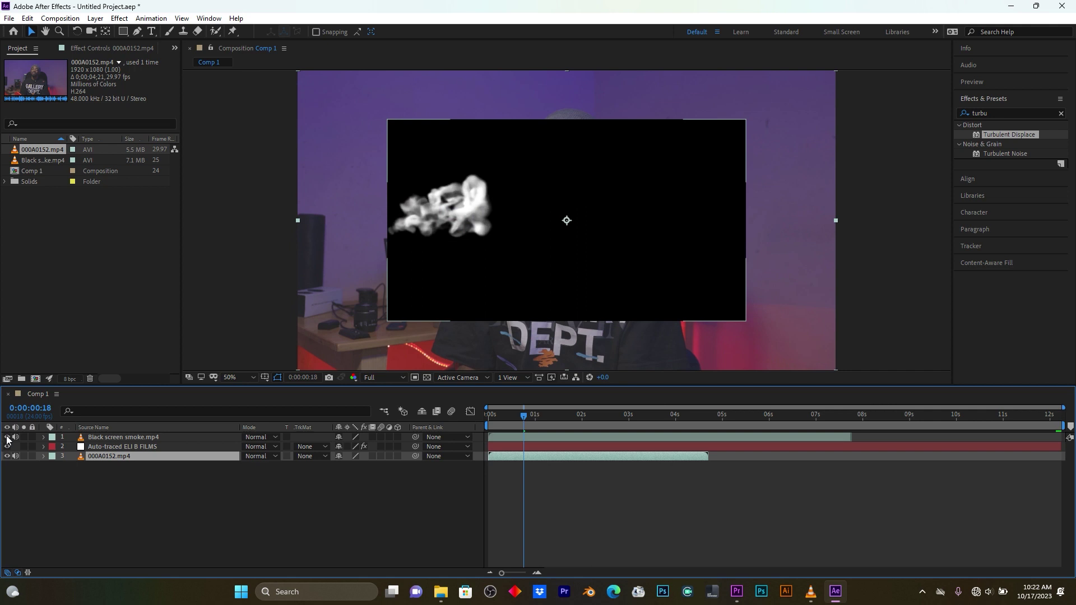
click(161, 438)
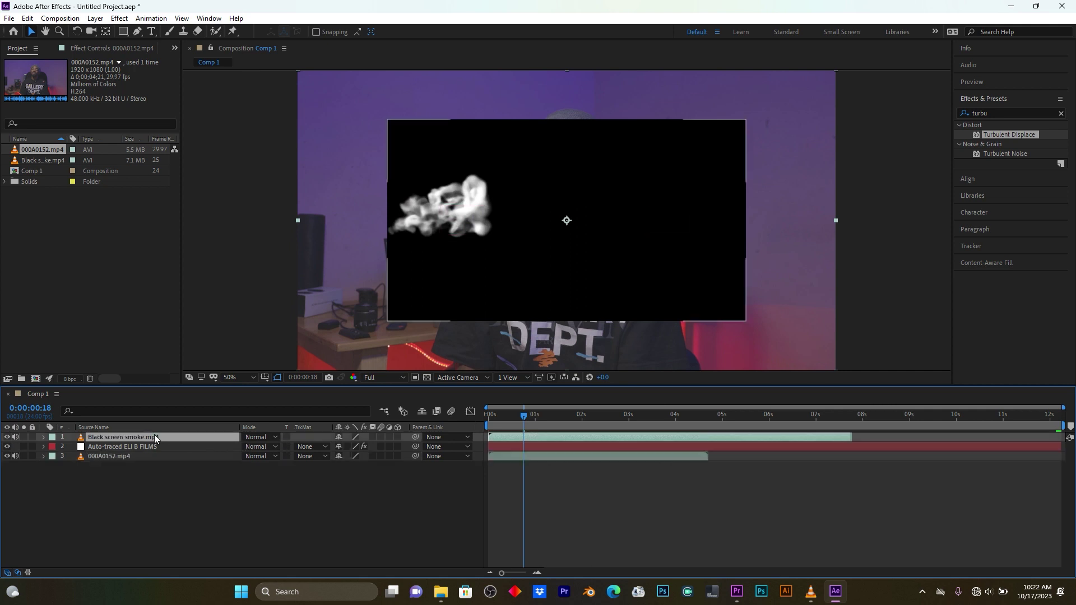
click(275, 438)
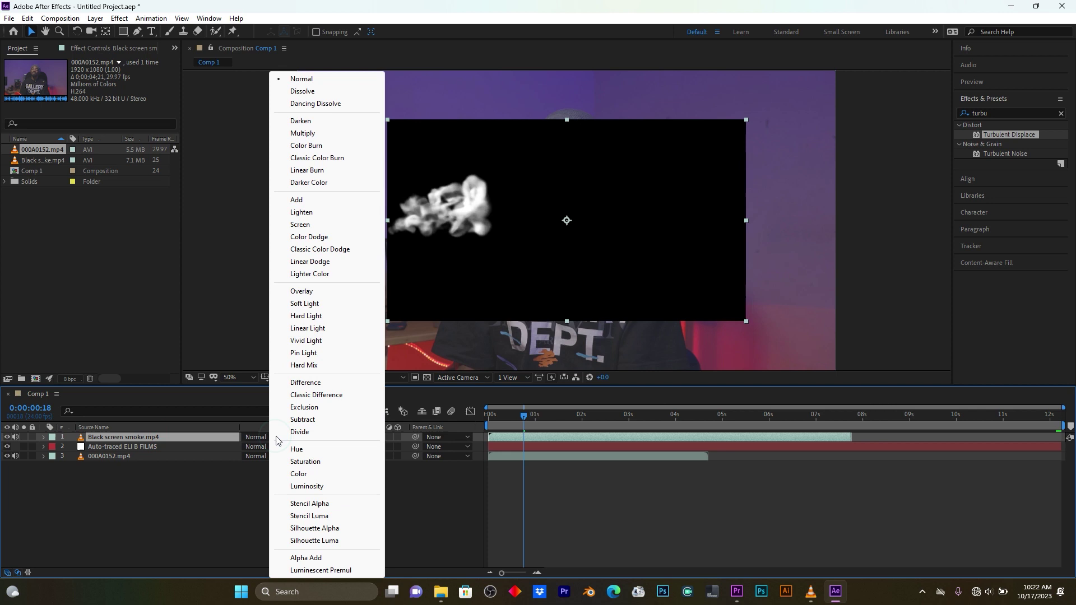
click(302, 225)
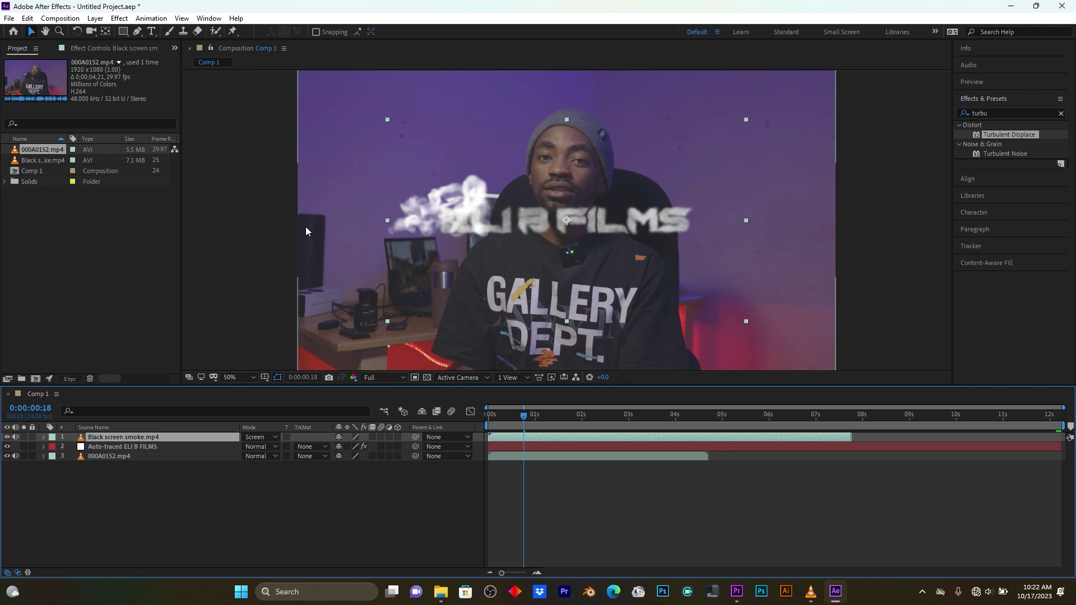
click(147, 446)
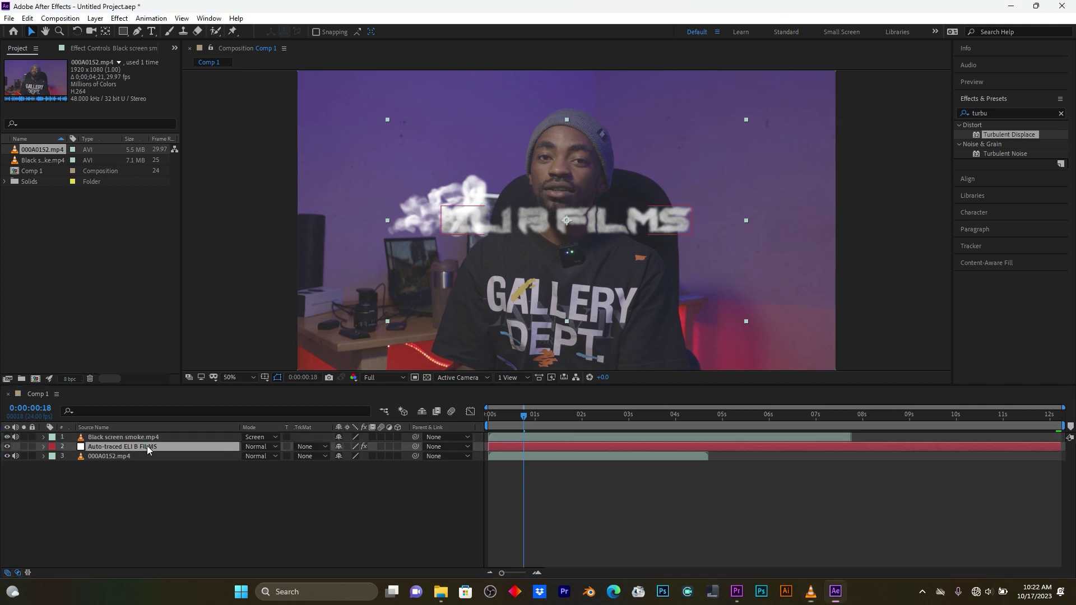
Draw a closed four-point Pen mask box around the ELI B FILMS text.
click(137, 31)
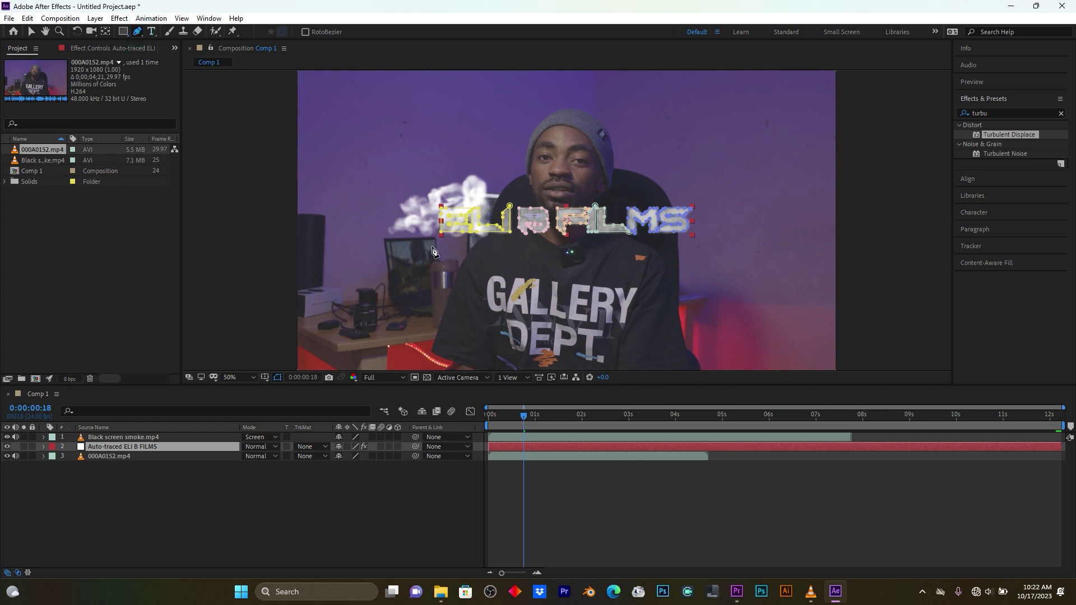
drag(432, 246, 428, 198)
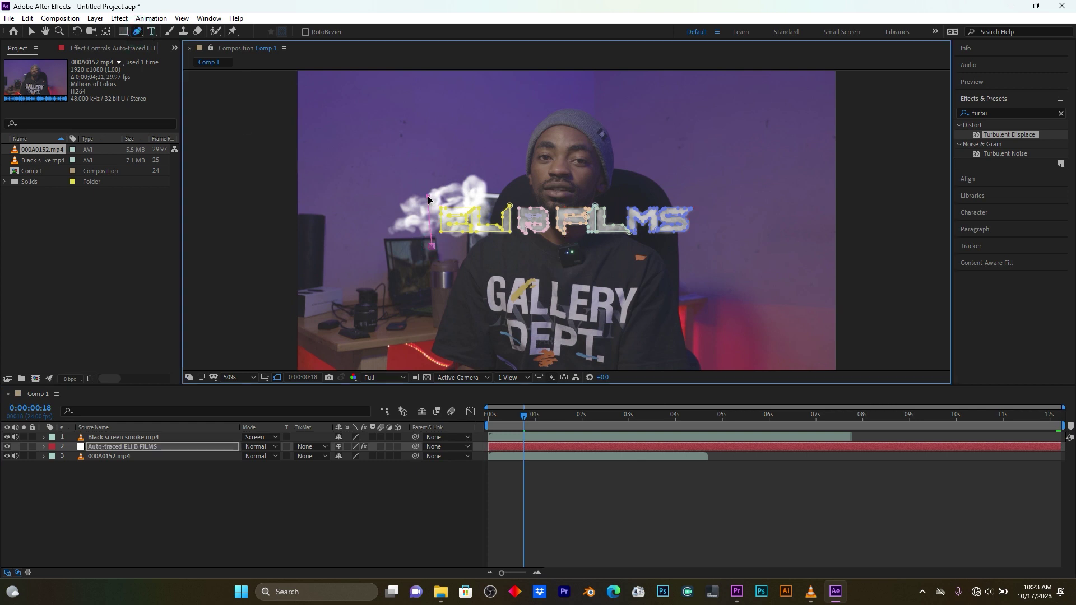
click(699, 195)
click(703, 238)
click(431, 246)
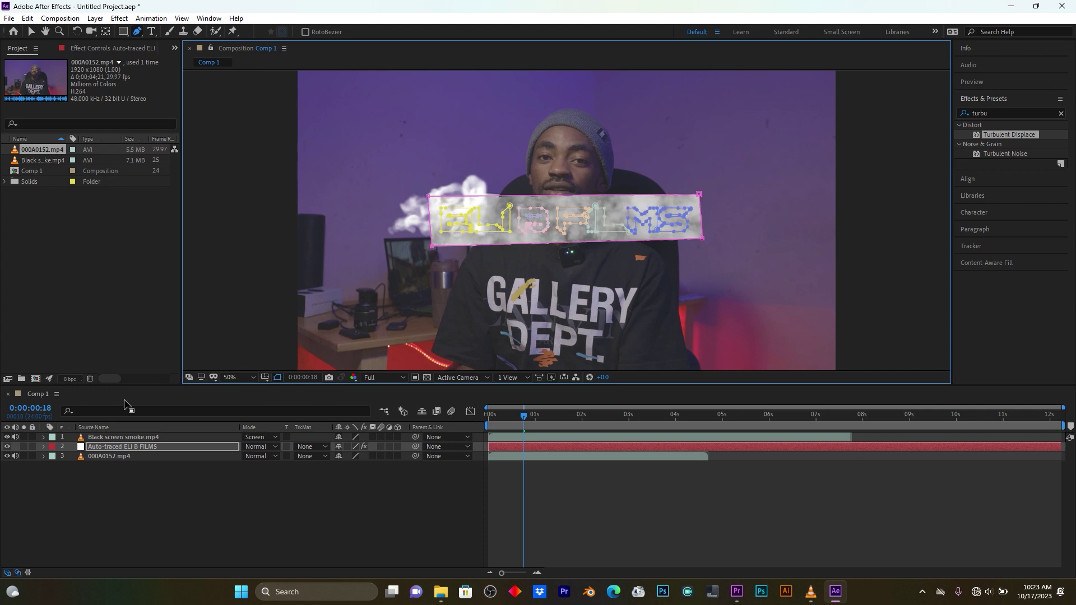
Set the new Mask 8 to Subtract mode and reselect the ELI B FILMS layer.
click(43, 447)
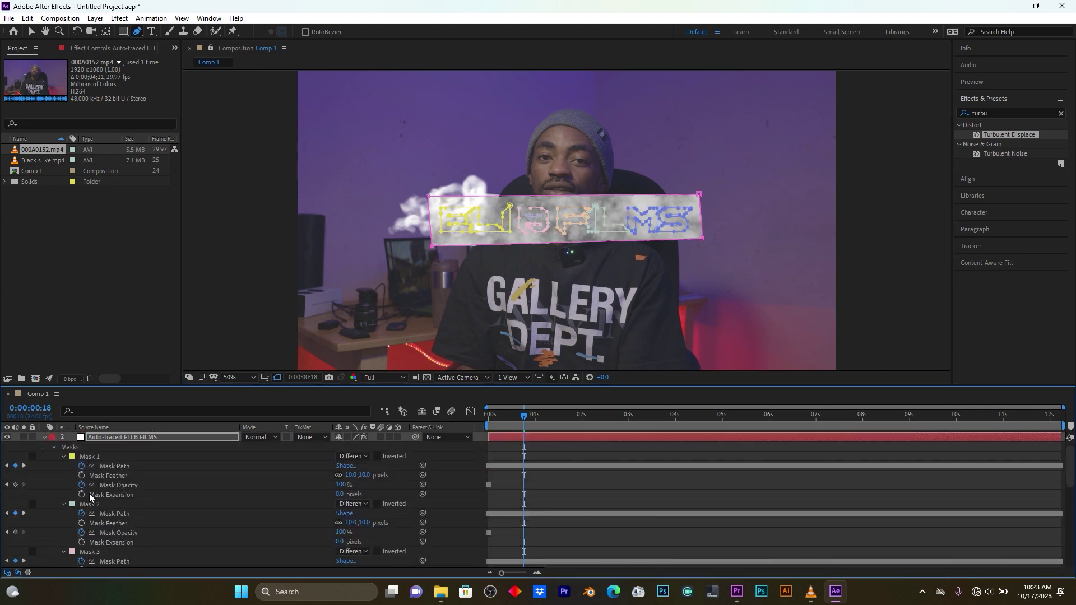
scroll(112, 501, down, 10)
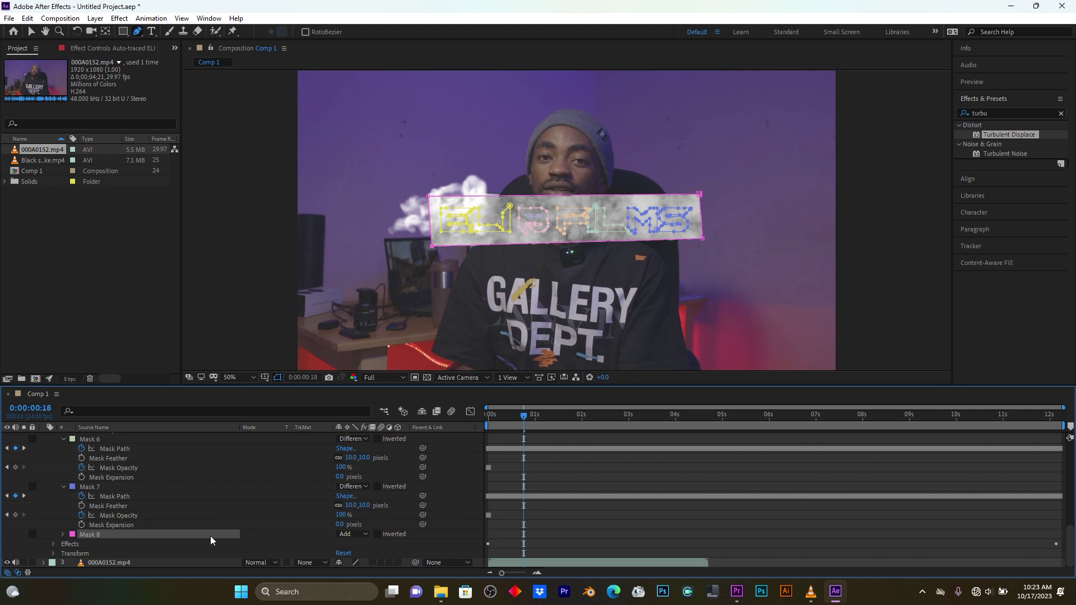
click(367, 536)
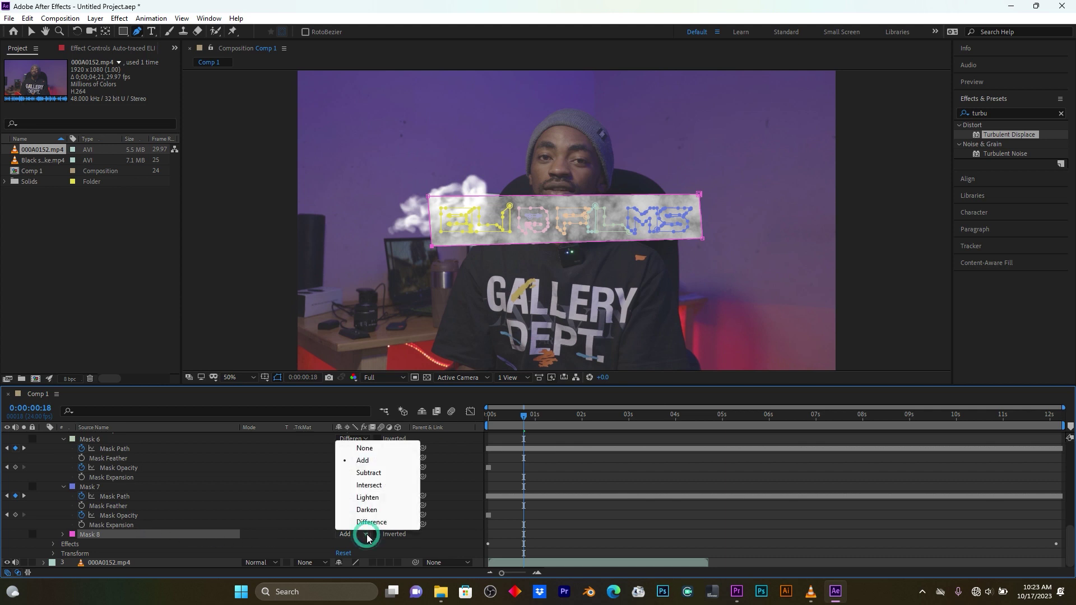
click(370, 473)
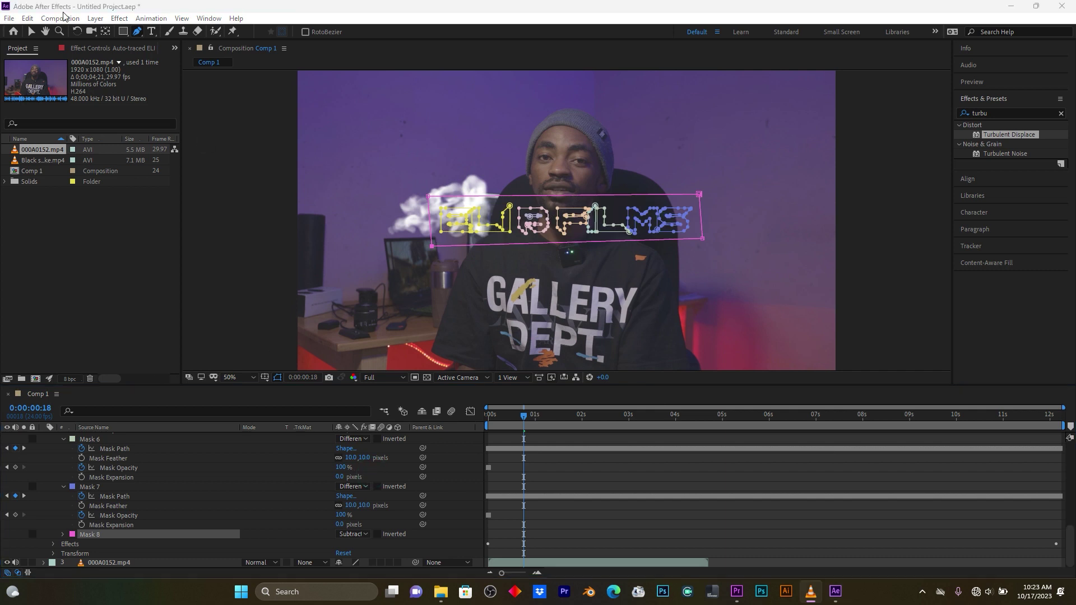
click(31, 32)
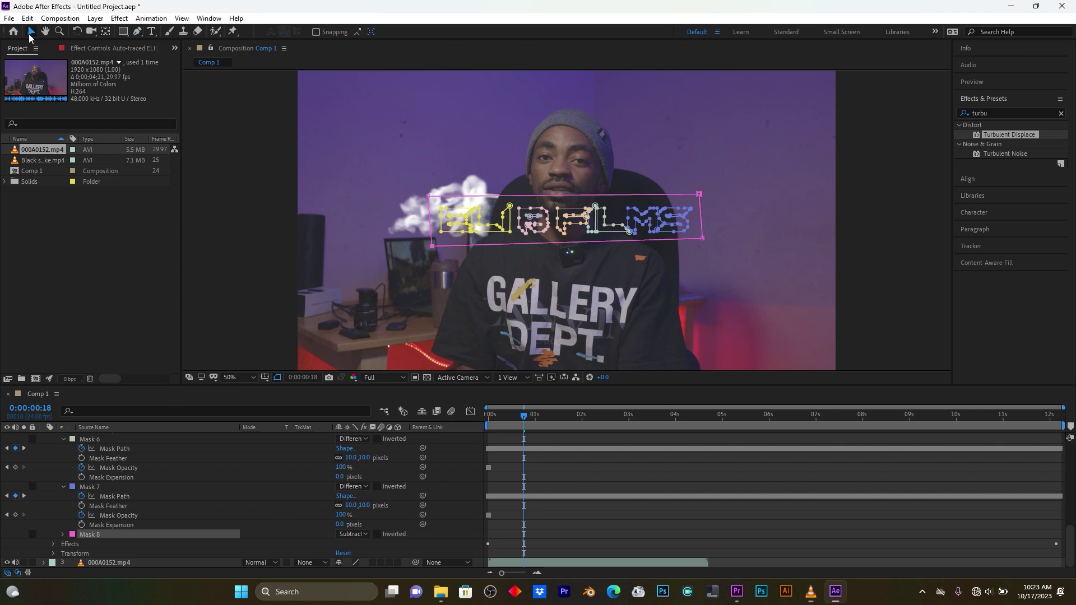
click(568, 223)
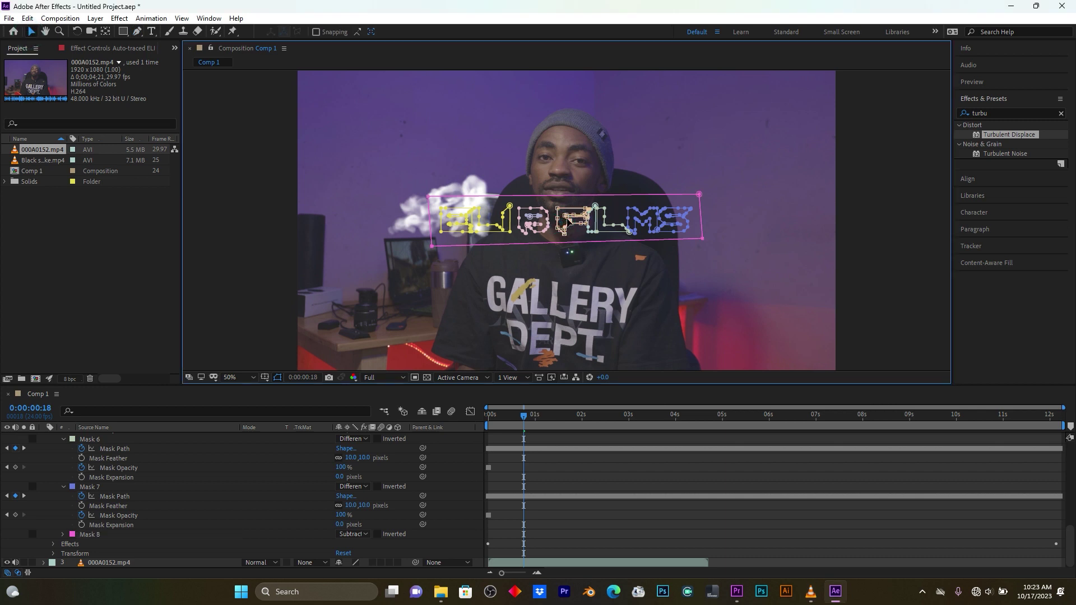
click(90, 535)
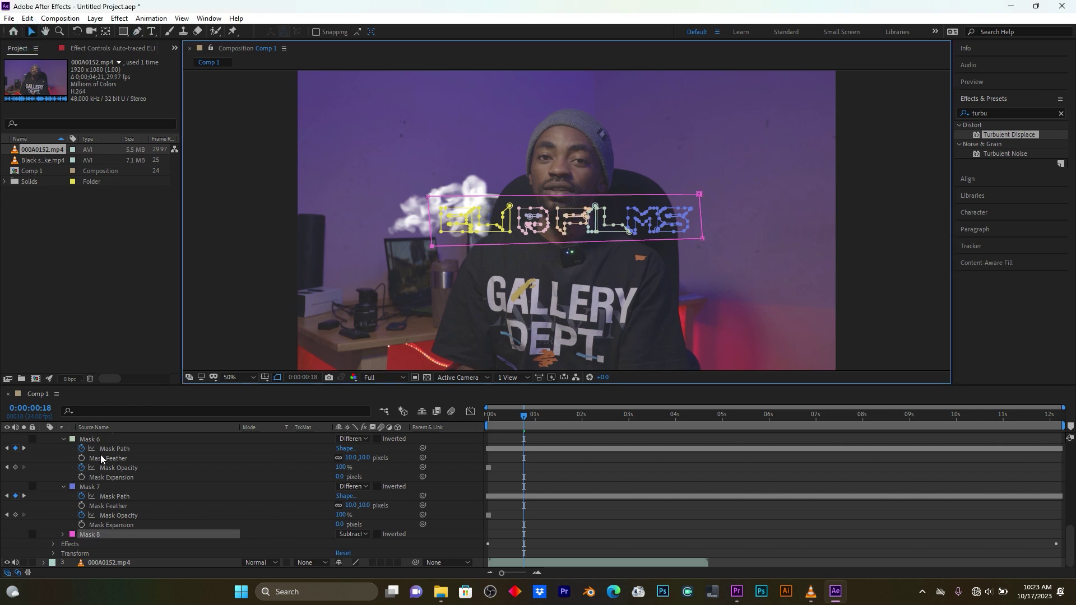
scroll(102, 456, up, 9)
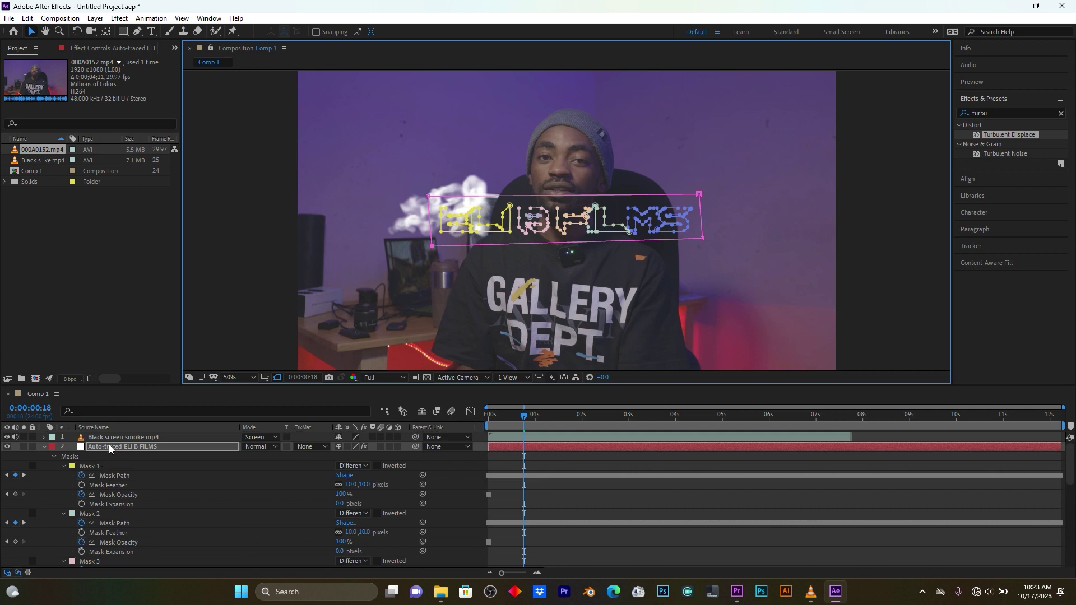
click(109, 446)
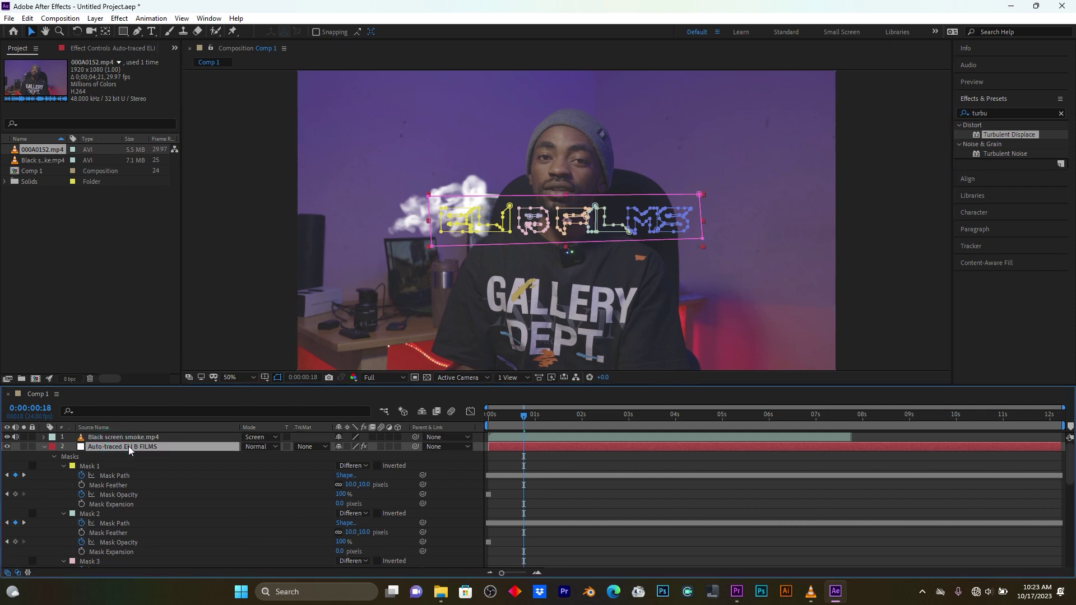
Shrink the ELI B FILMS logo layer's Scale to 77%.
click(44, 446)
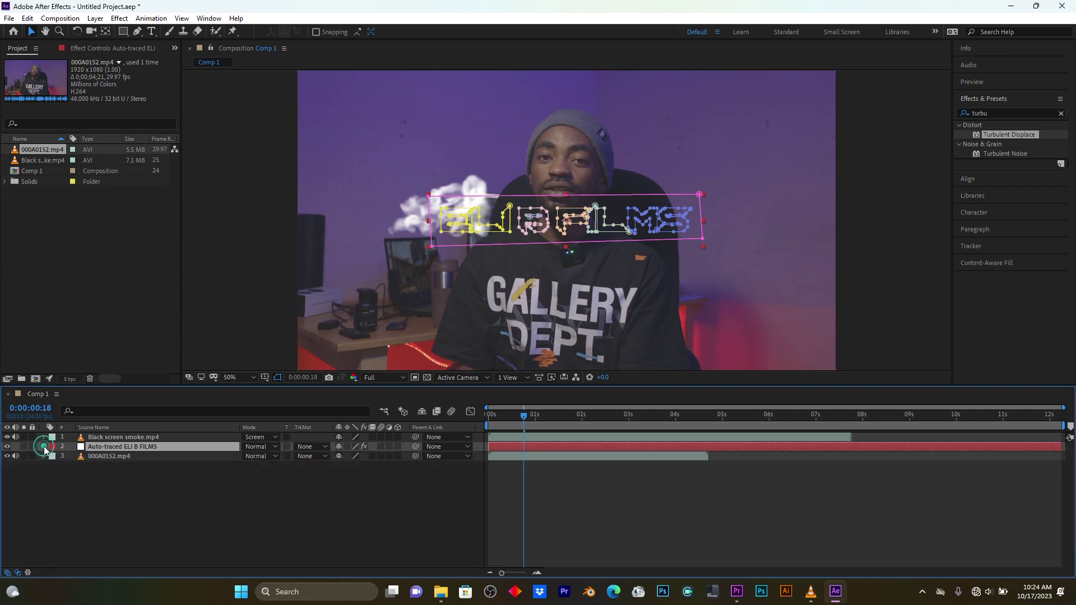
key(s)
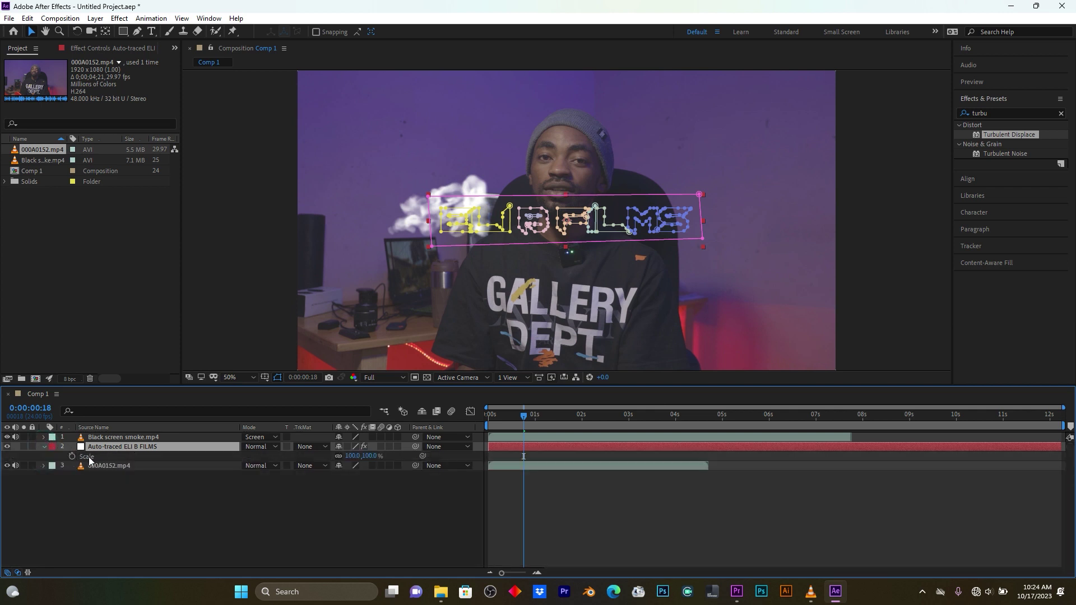
drag(374, 456, 293, 460)
Raise the logo to Position 960, 378 above the smoke and preview it.
key(p)
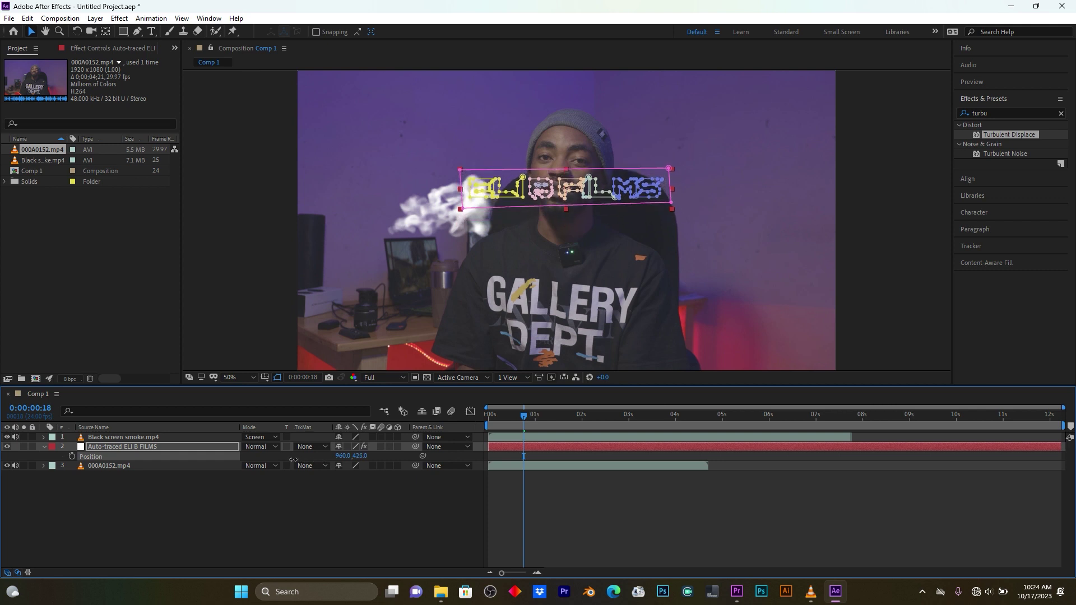
drag(524, 415, 508, 415)
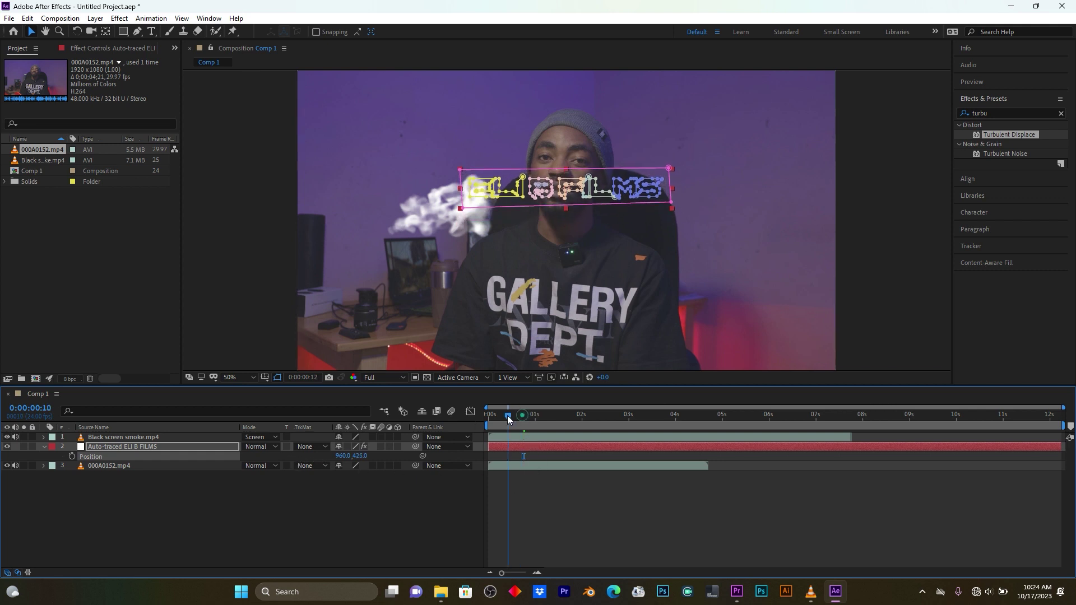
key(space)
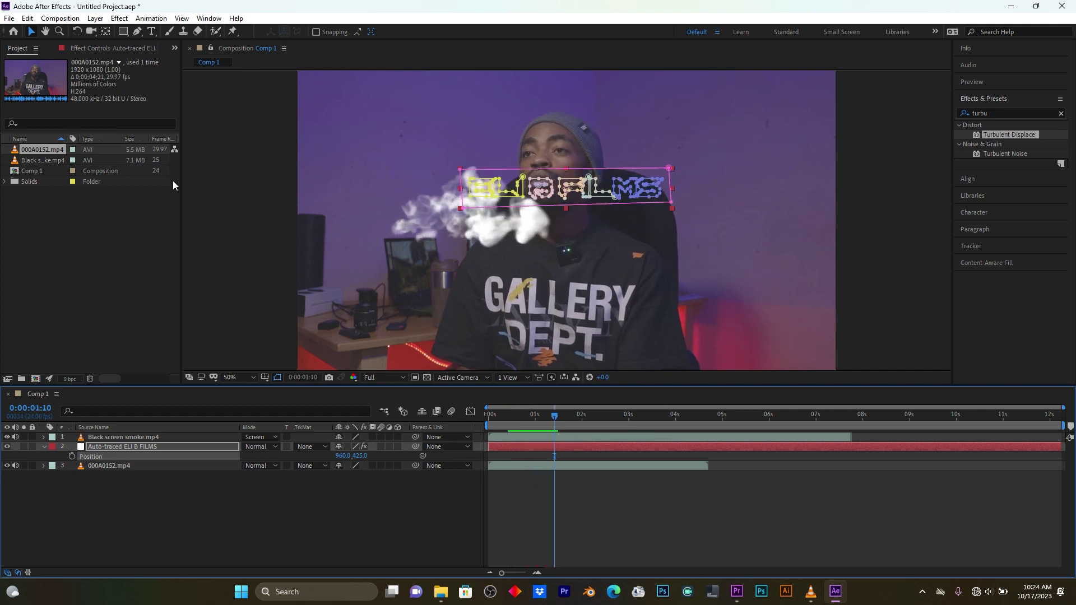
drag(356, 455, 333, 455)
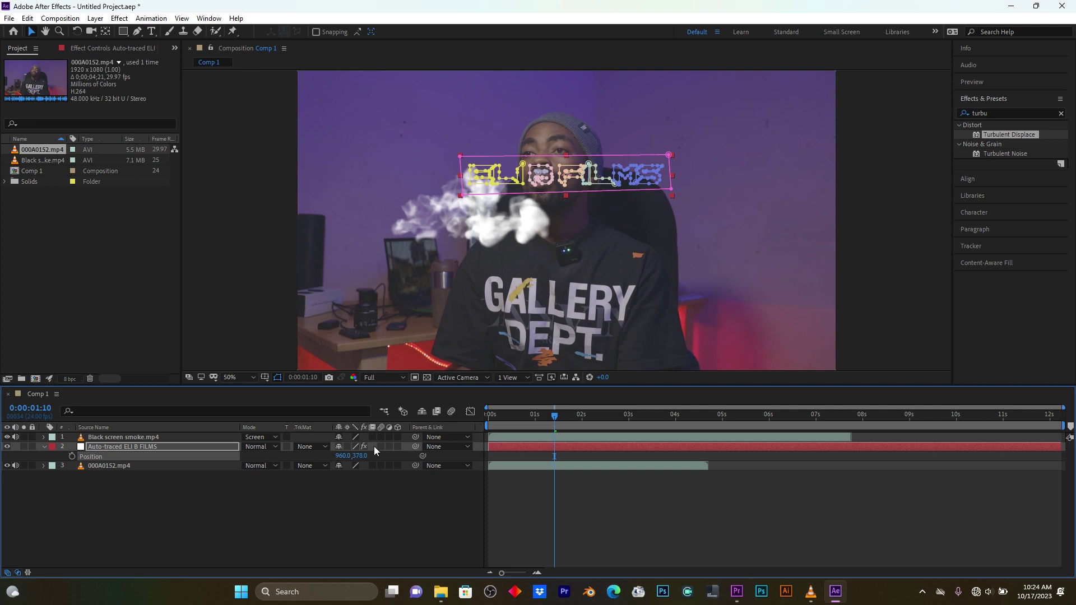
click(43, 447)
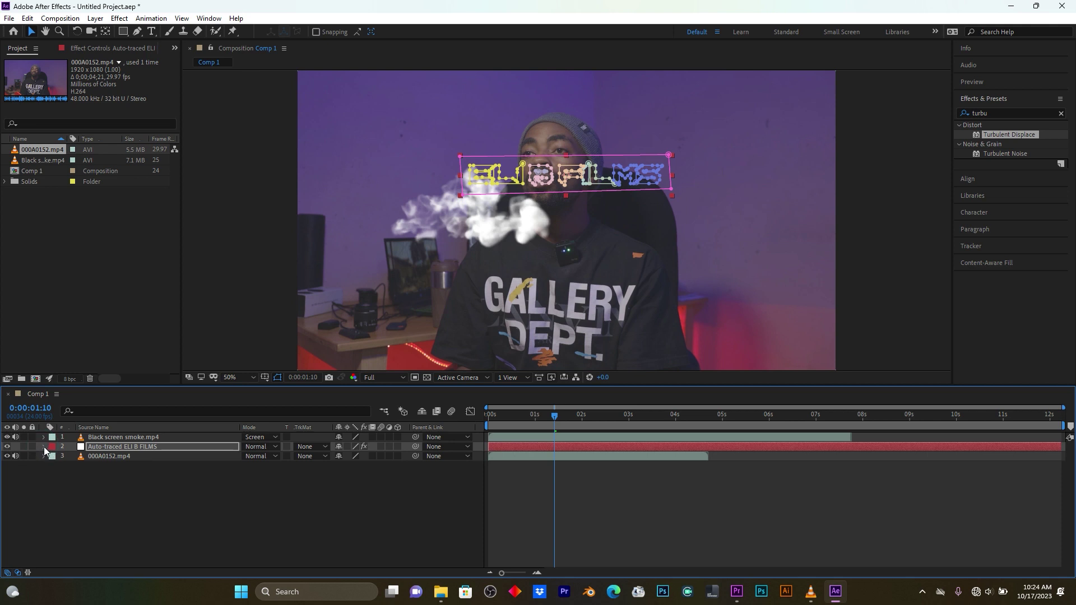
Add a Mask Path keyframe for Mask 8 on the ELI B FILMS layer at 0:00:00:19.
click(58, 490)
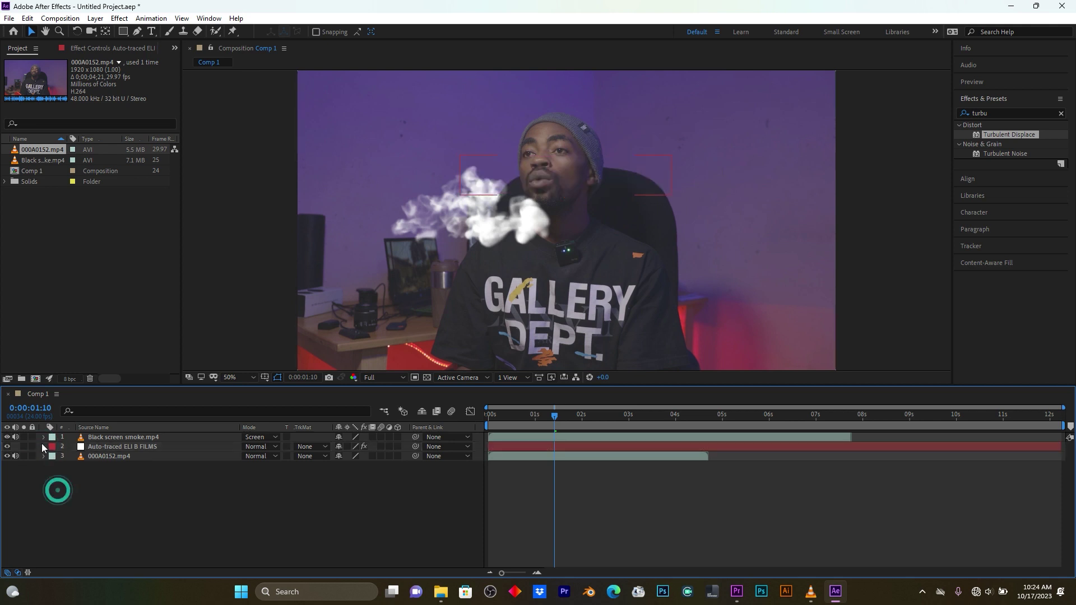
click(43, 447)
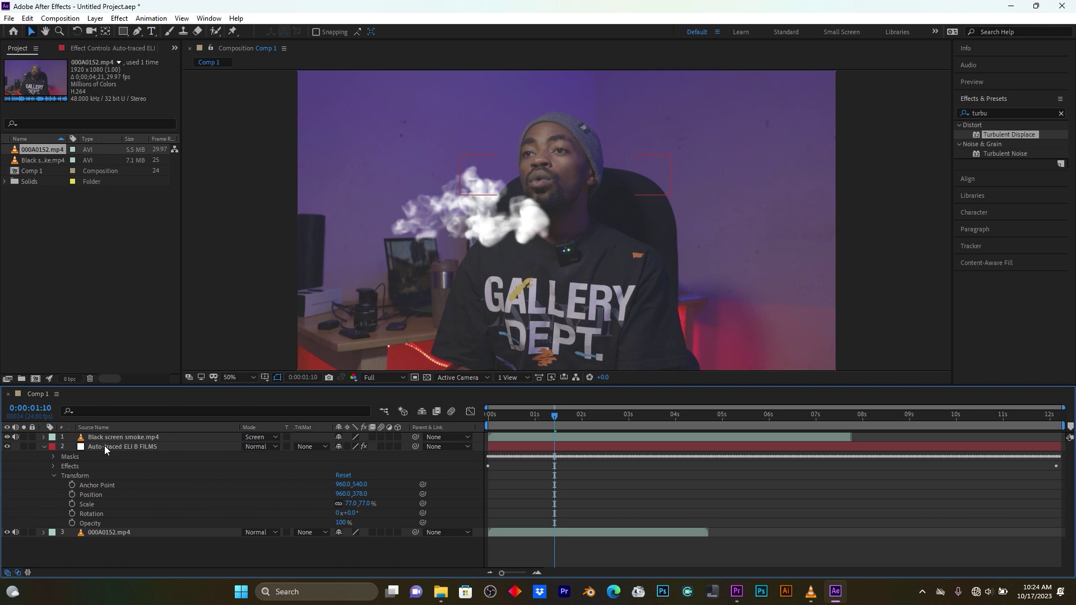
click(105, 446)
click(54, 457)
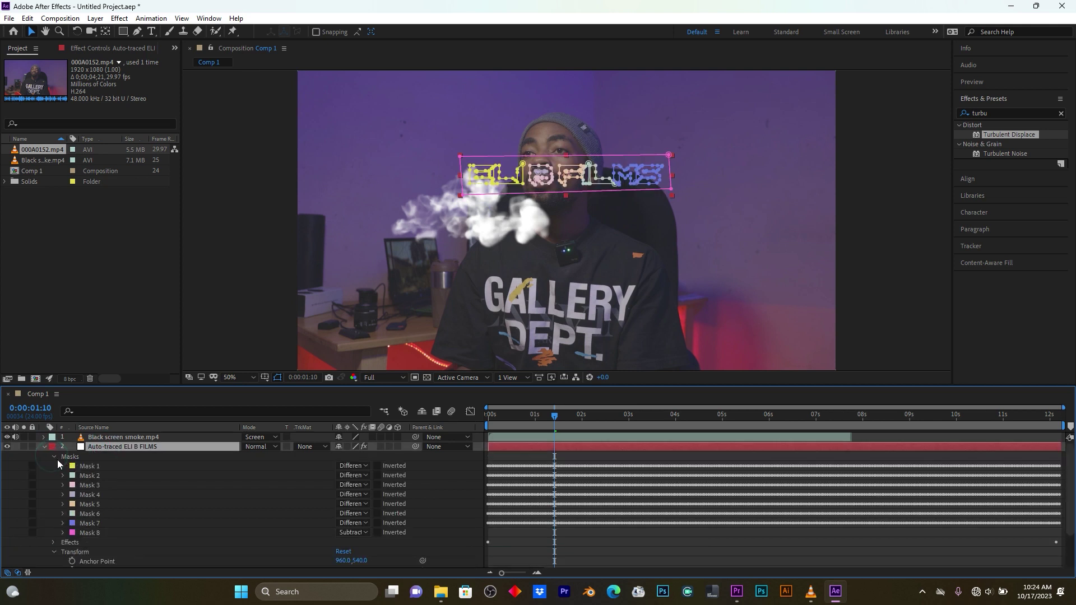
click(63, 533)
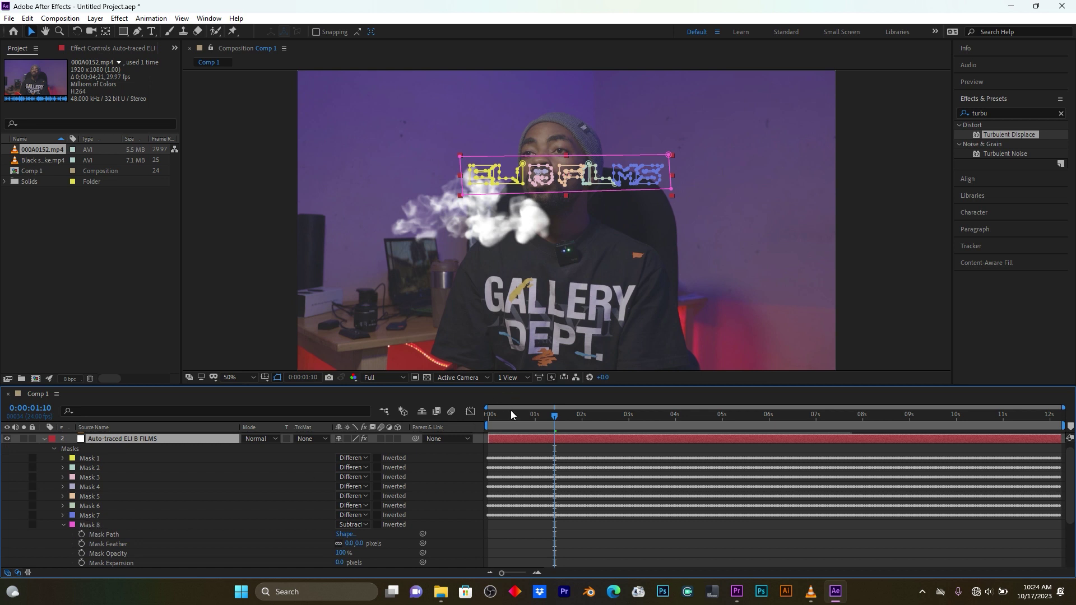
mouse_move(508, 414)
mouse_down()
mouse_move(493, 415)
mouse_move(551, 415)
mouse_move(525, 415)
mouse_up()
click(82, 535)
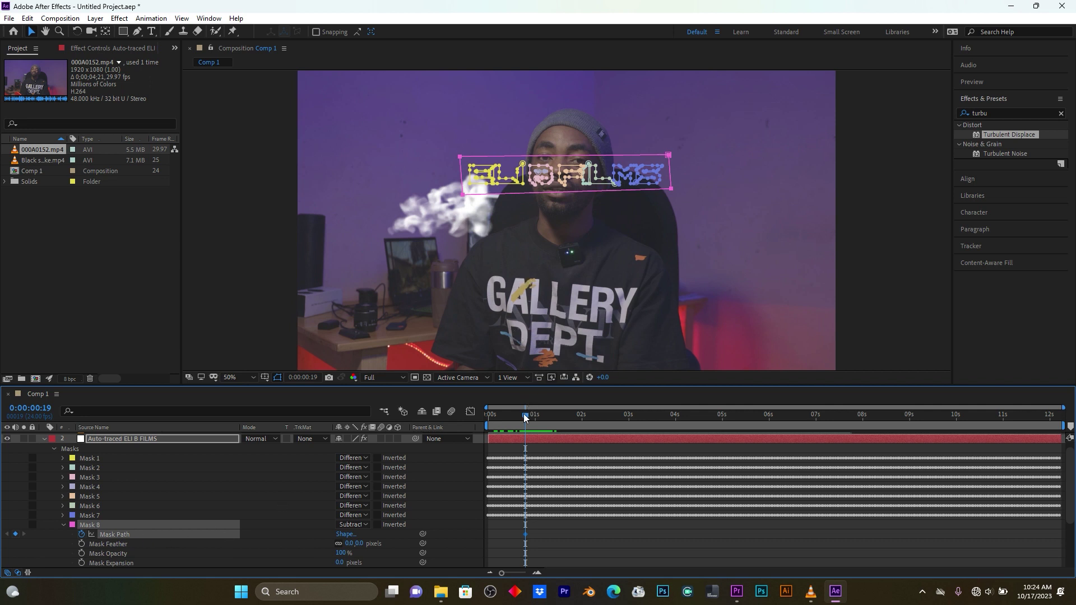
Shift Mask 8 up-right and add a curved vertex to its bottom edge.
drag(524, 414, 533, 415)
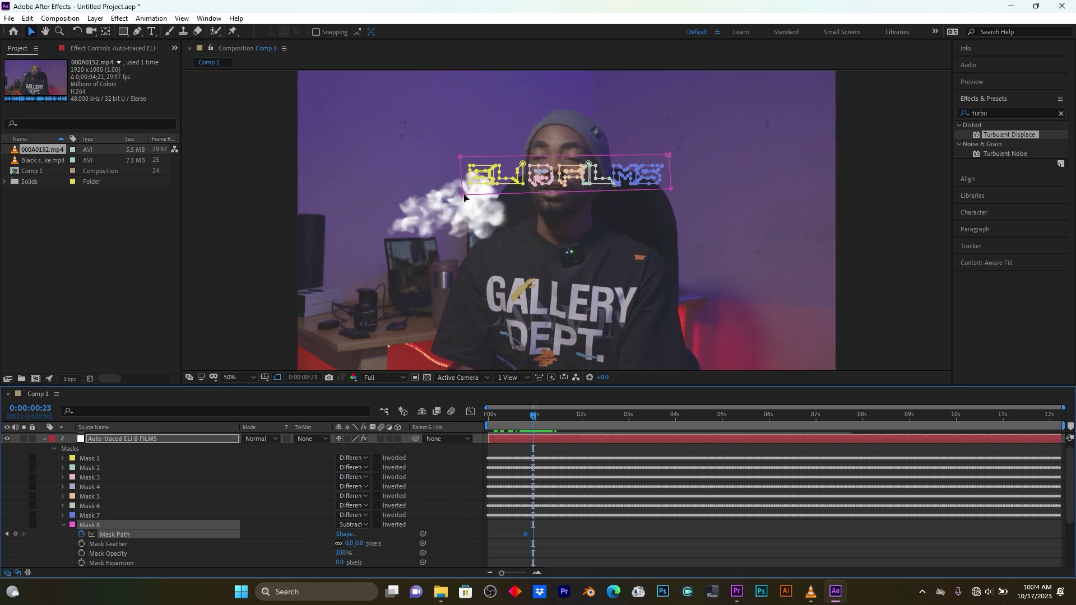
mouse_move(462, 193)
mouse_down()
mouse_move(484, 188)
mouse_move(465, 194)
mouse_up()
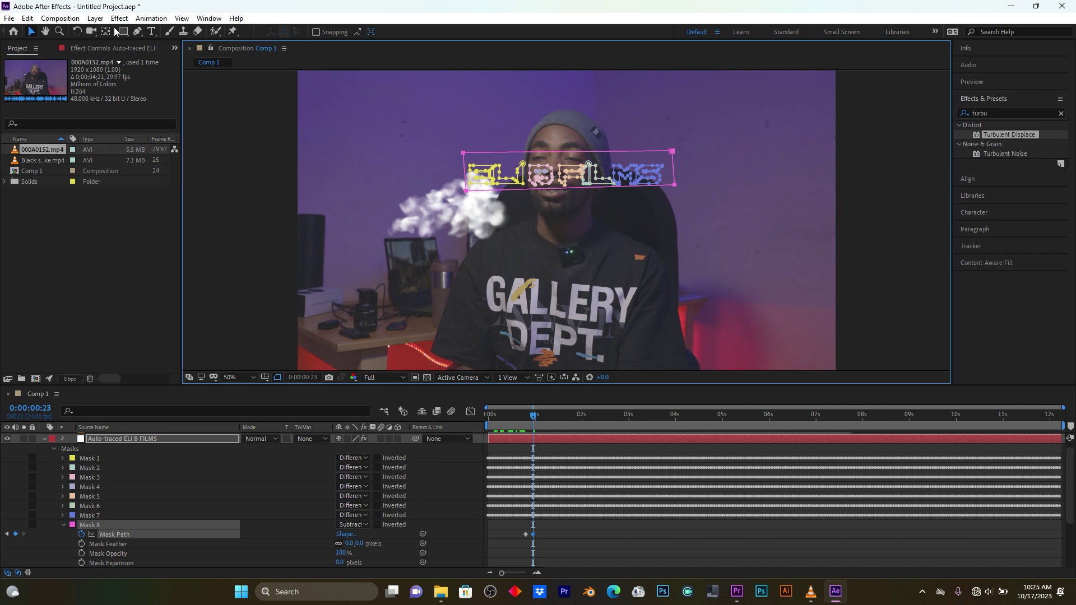
click(137, 31)
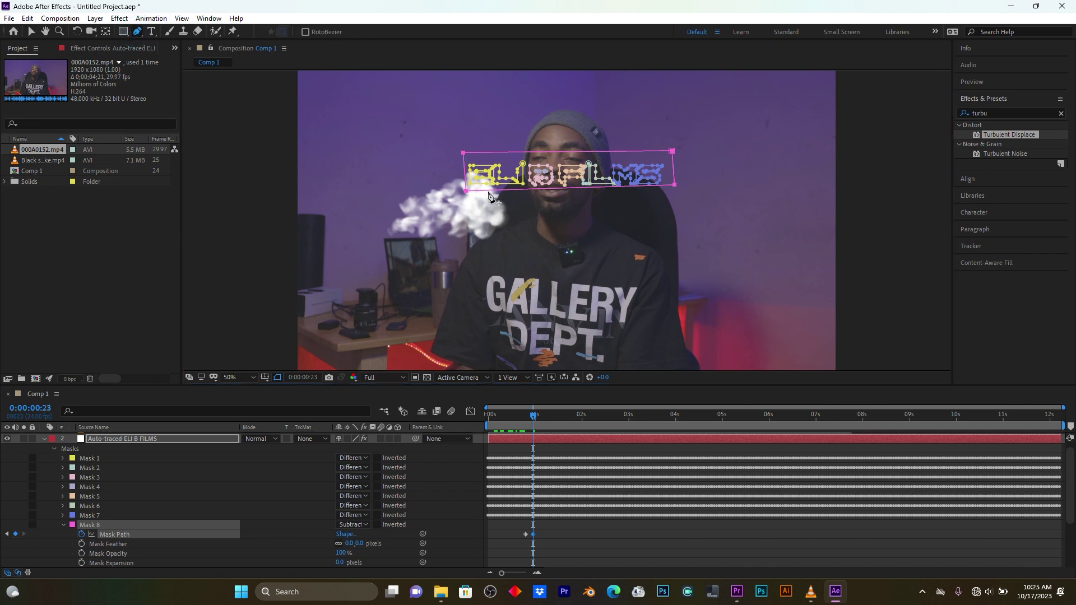
click(487, 192)
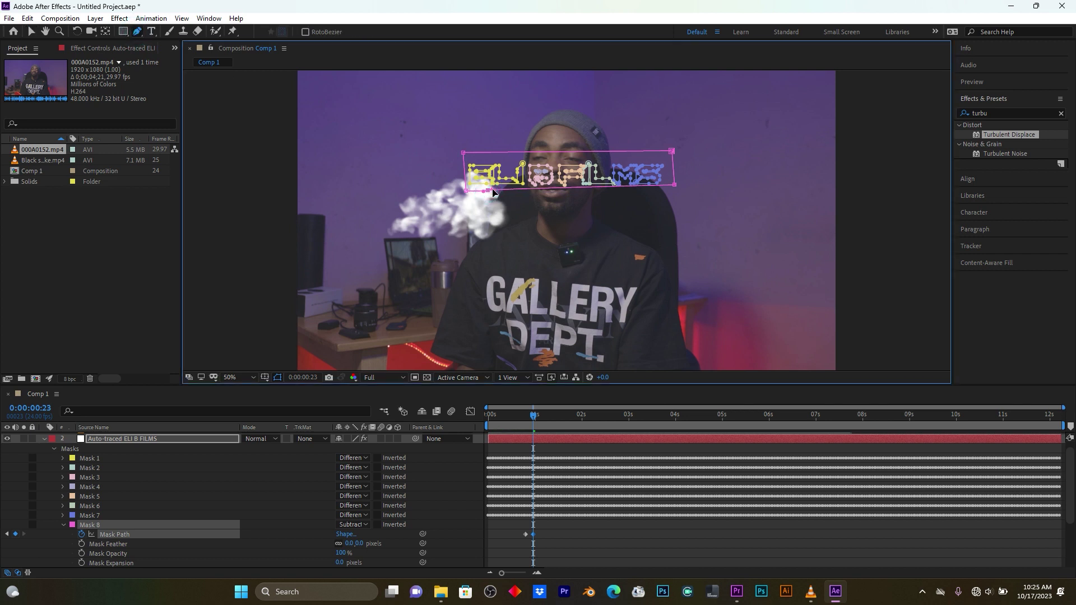
drag(493, 192, 471, 191)
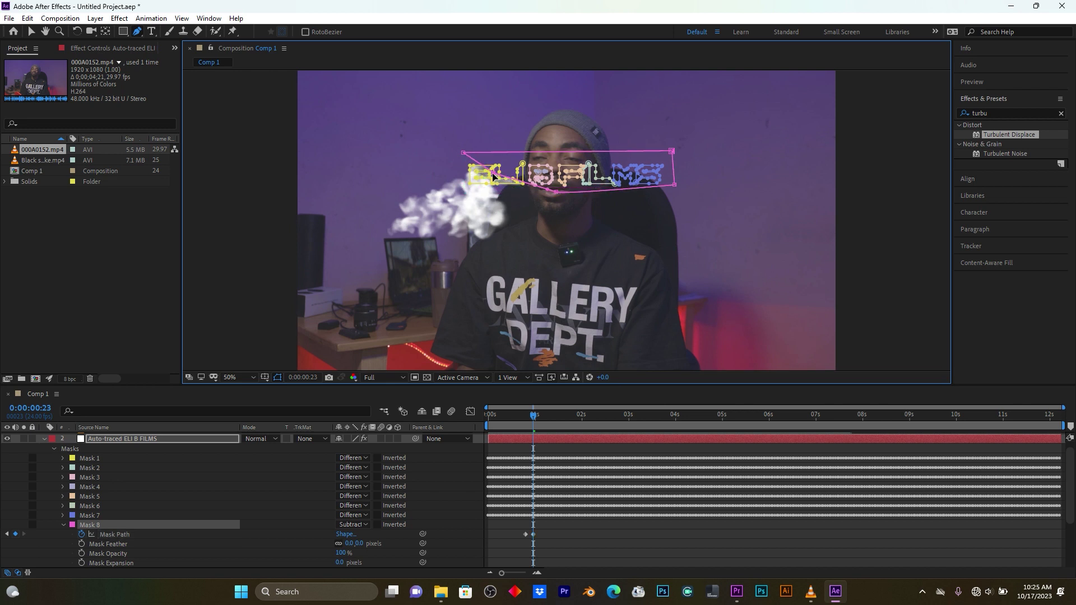
Reshape Mask 8 at 0:00:01:06, 0:00:01:17 and 0:00:02:14 to uncover the first letters.
drag(534, 416, 547, 415)
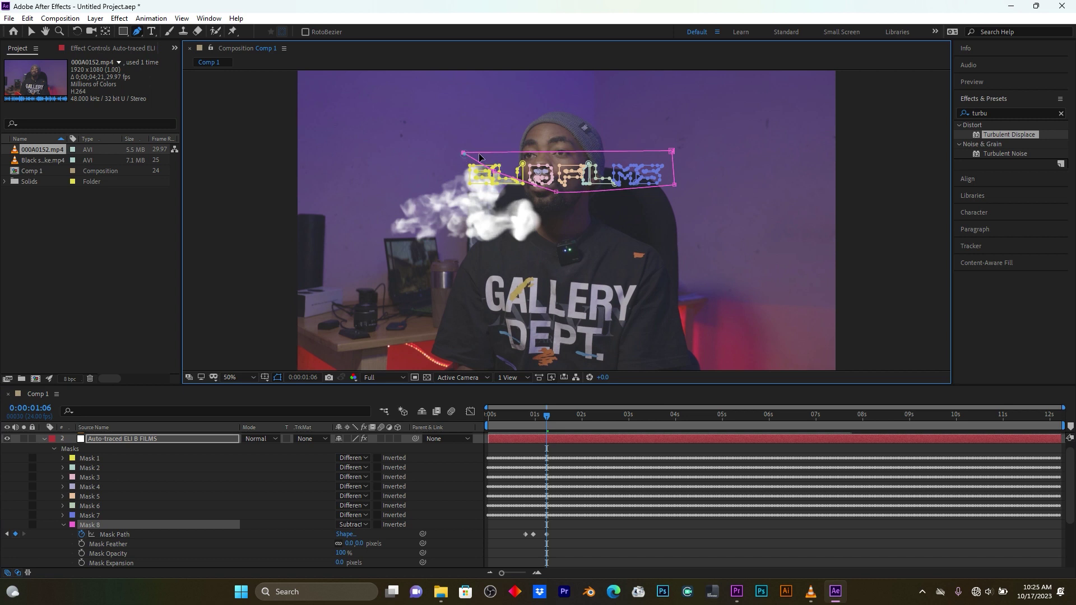
drag(464, 152, 485, 153)
key(Page_Down)
key(Page_Down)
key(Page_Down)
key(Page_Down)
key(Page_Down)
key(Page_Down)
key(Page_Down)
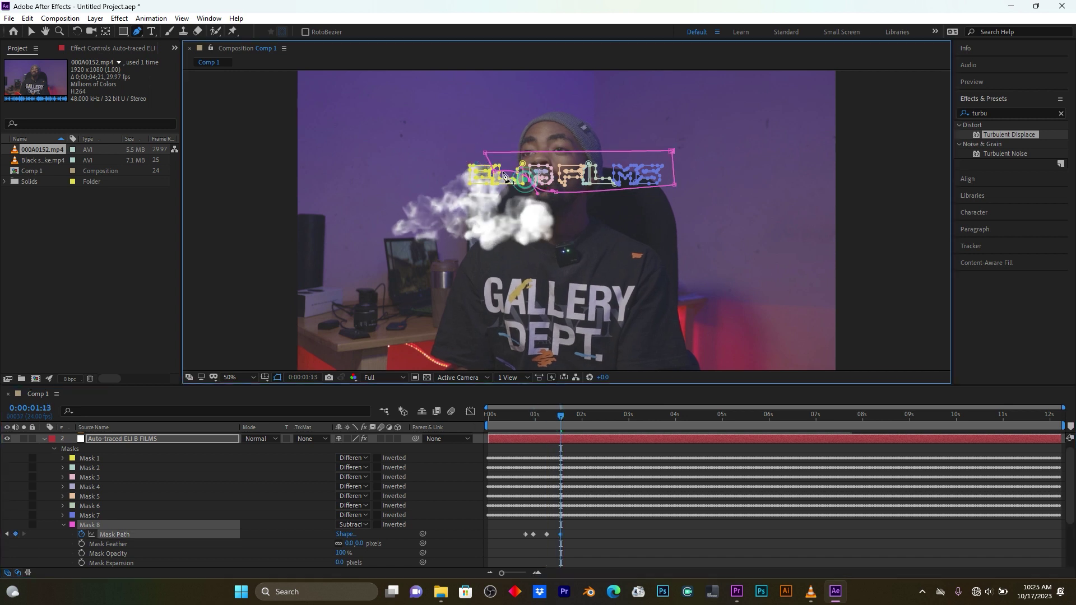
drag(560, 415, 570, 416)
drag(532, 177, 559, 199)
key(Page_Down)
key(Page_Down)
key(Page_Down)
key(Page_Down)
key(Page_Down)
key(Page_Down)
key(Page_Down)
key(Page_Down)
key(Page_Down)
key(Page_Down)
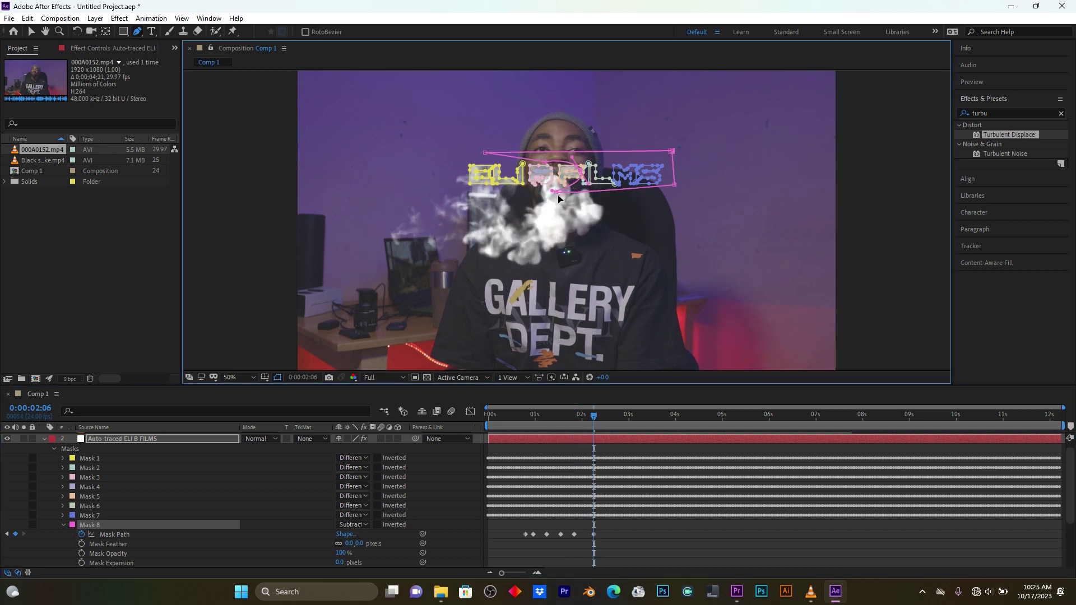
drag(603, 423, 609, 417)
drag(583, 199, 614, 199)
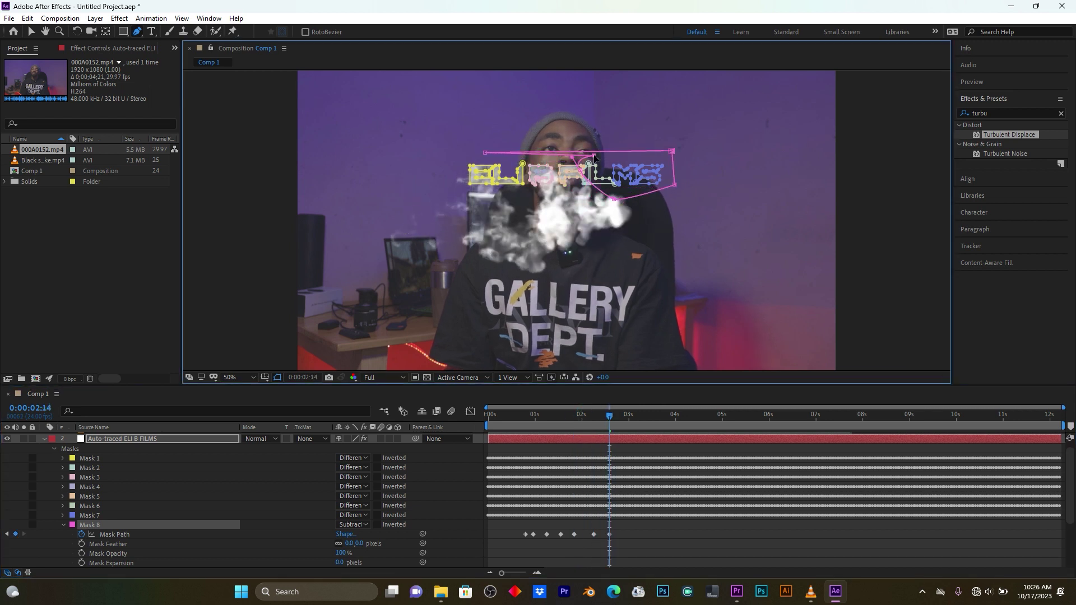
Extend Mask 8 past the last letters by 0:00:03:13, then preview from the start.
drag(611, 417, 617, 416)
drag(594, 156, 604, 151)
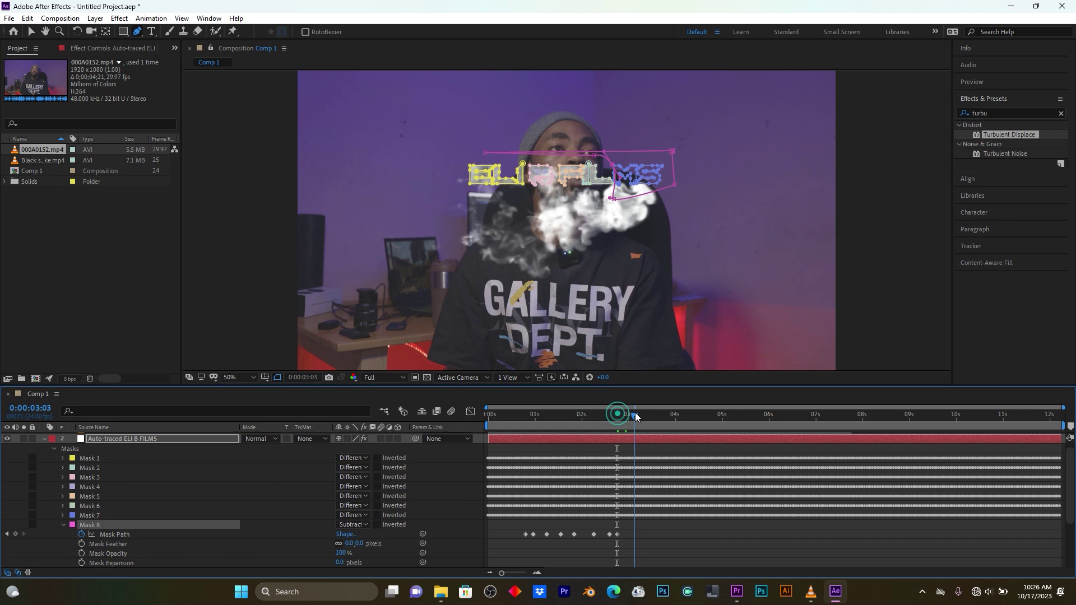
drag(617, 415, 637, 417)
drag(630, 200, 678, 201)
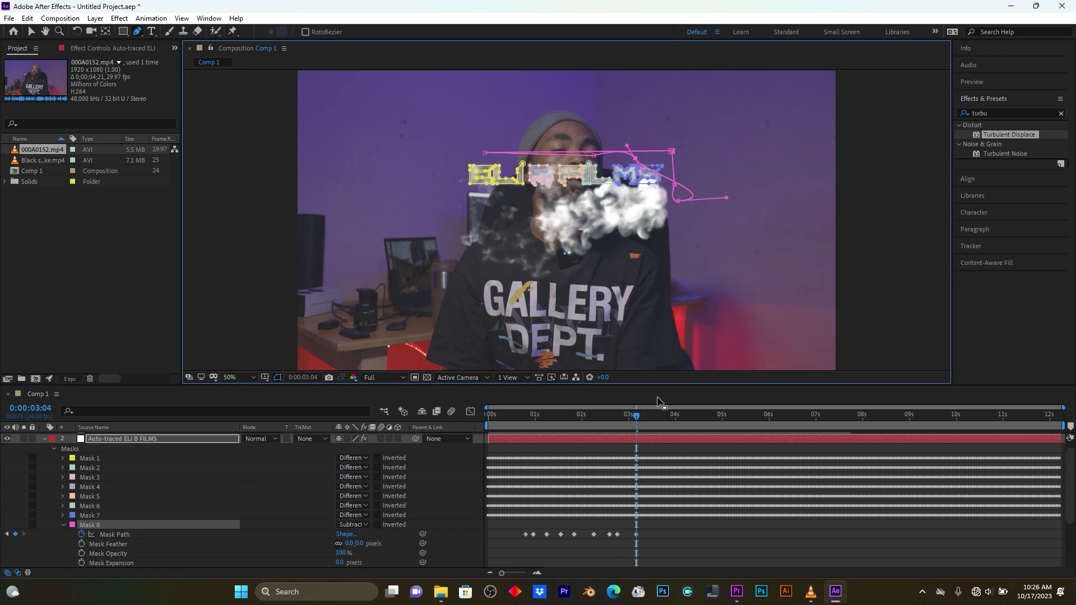
click(654, 415)
drag(641, 161, 662, 151)
drag(520, 416, 476, 419)
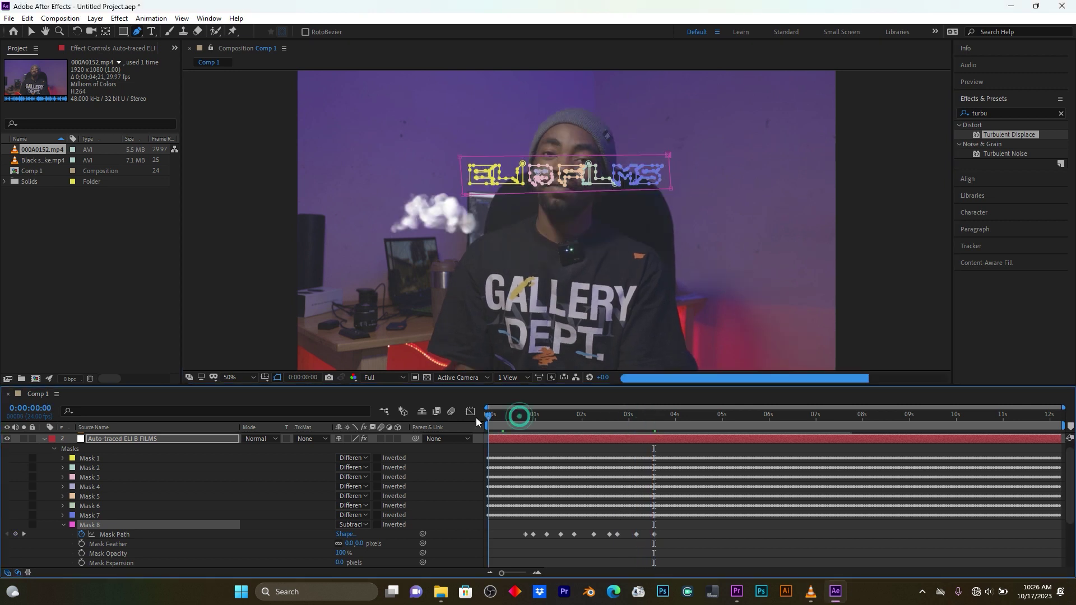
key(space)
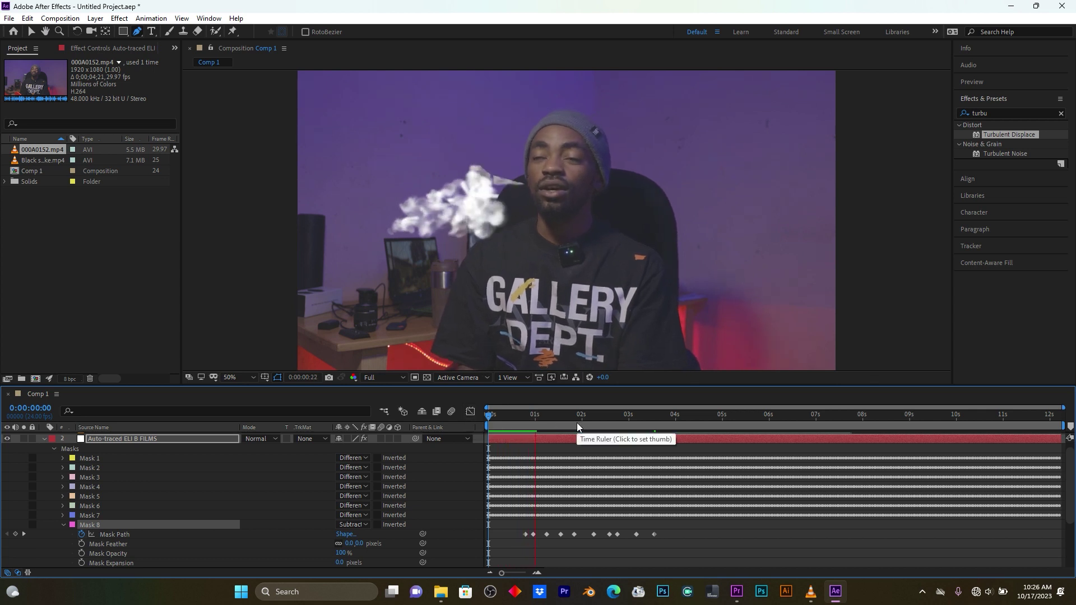
Raise Mask 8's Mask Feather to 69 pixels and preview the softened text reveal.
key(space)
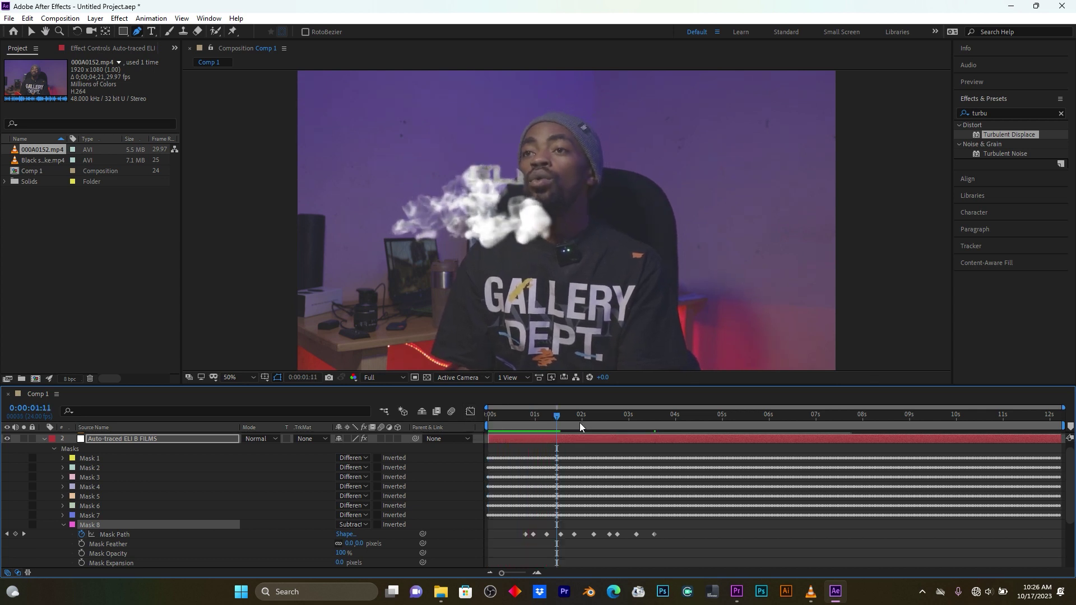
click(119, 535)
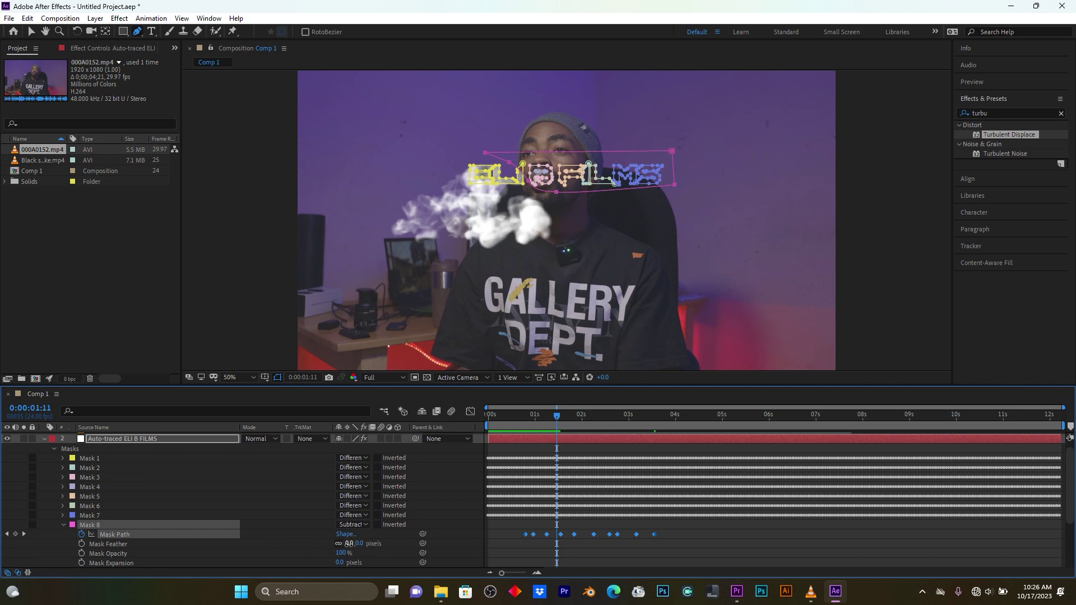
drag(348, 544, 382, 545)
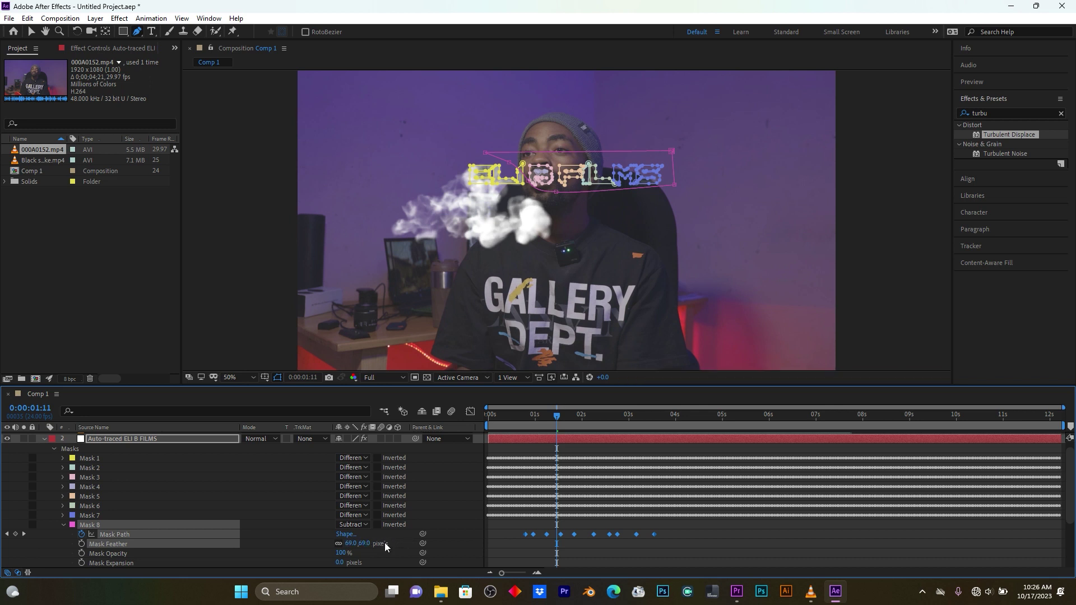
click(385, 543)
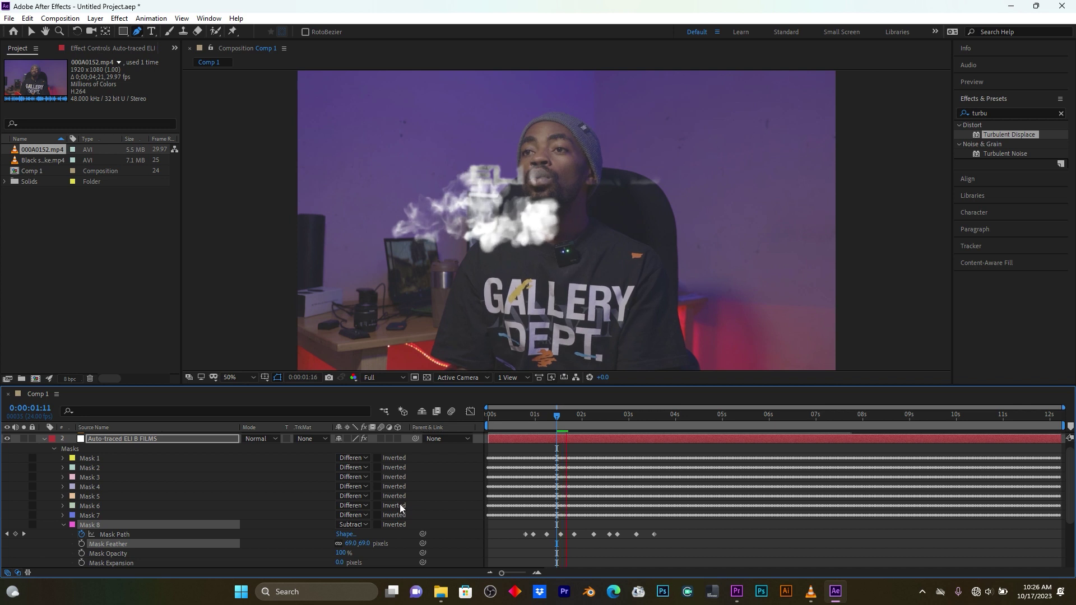
key(space)
drag(533, 416, 496, 419)
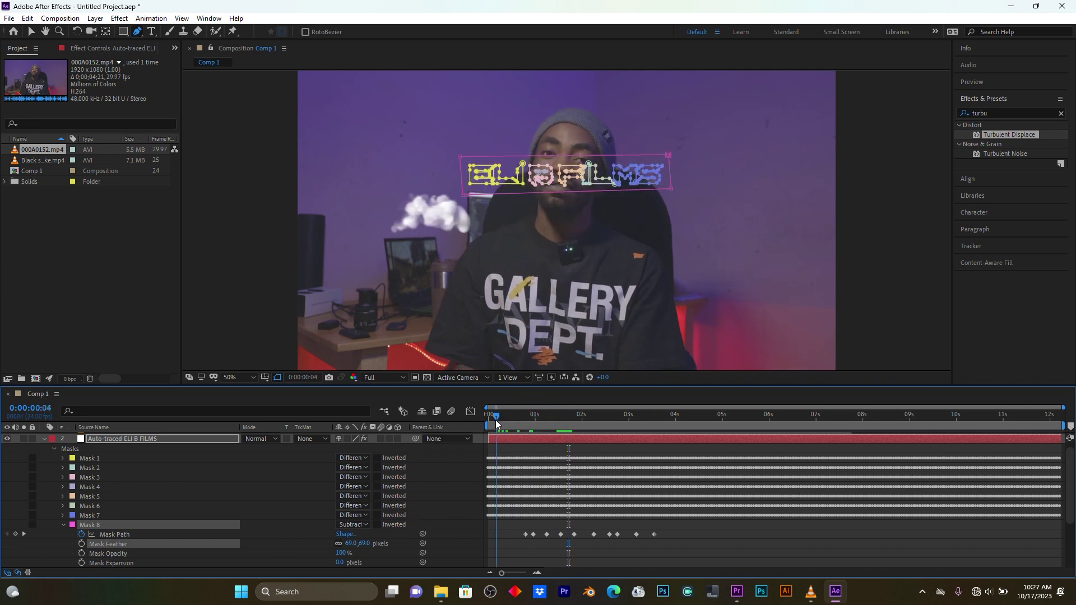
click(45, 437)
At 0:00:00:19, enlarge Mask 8 a few pixels and lower its feather to 13 pixels.
click(134, 438)
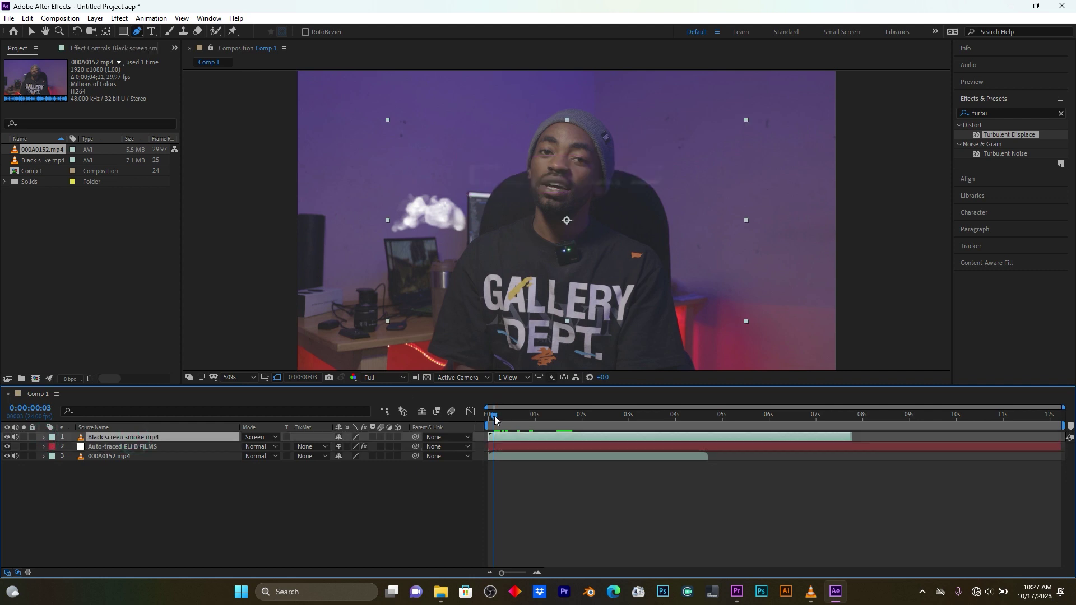
mouse_move(496, 420)
mouse_down()
mouse_move(526, 424)
mouse_move(487, 422)
mouse_up()
click(43, 447)
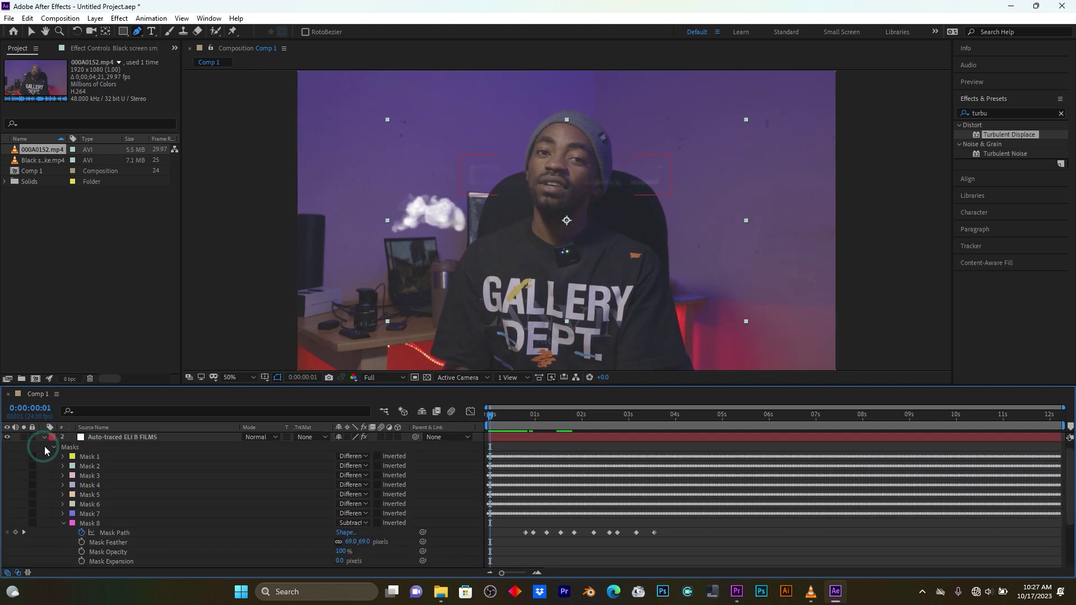
click(92, 524)
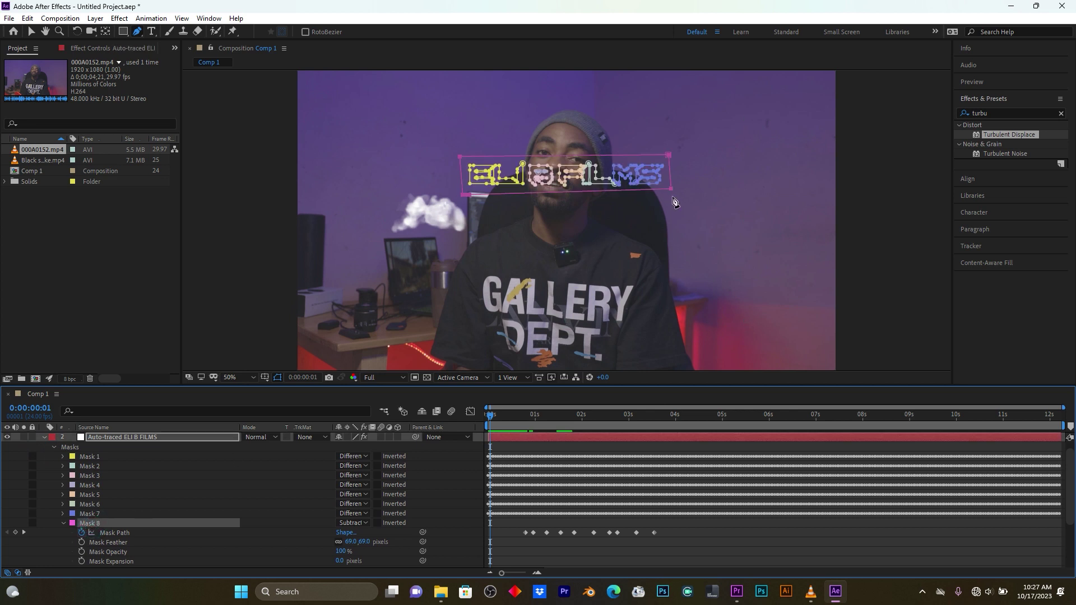
drag(670, 189, 671, 194)
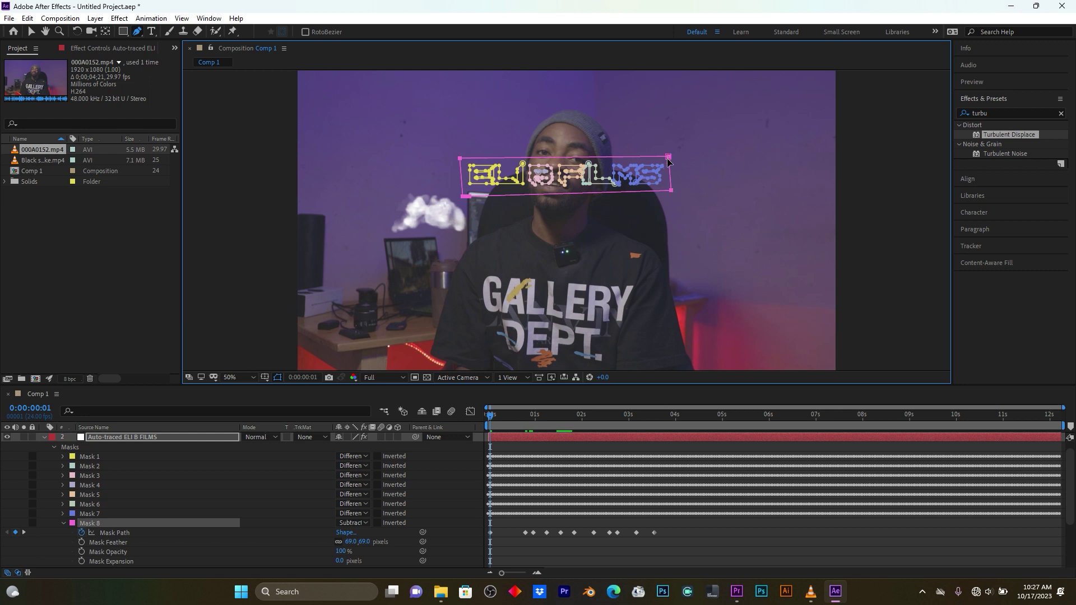
drag(670, 158, 670, 161)
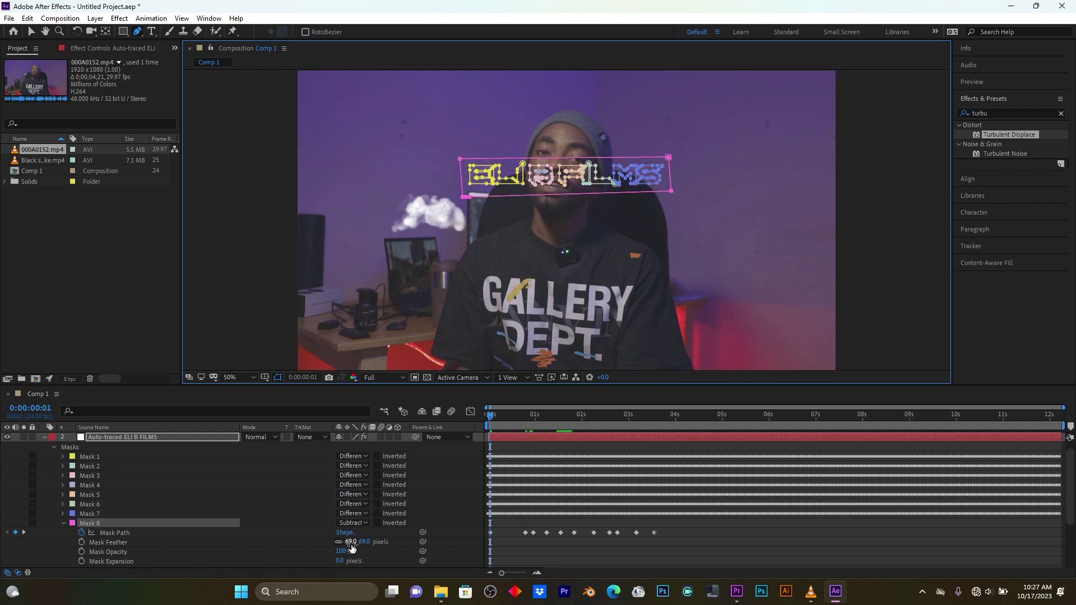
drag(354, 542, 322, 544)
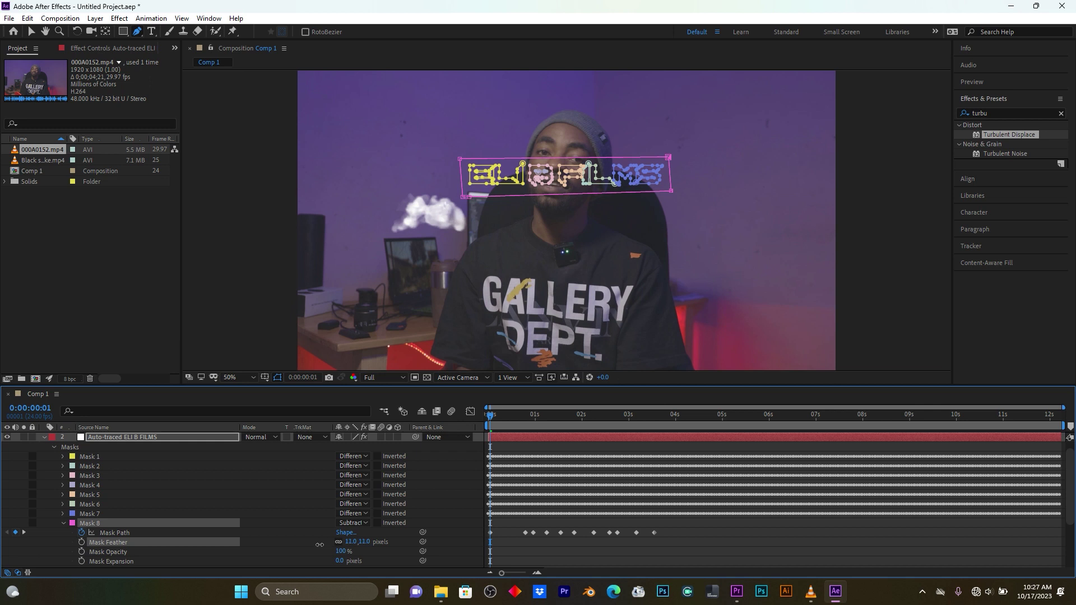
click(43, 437)
Slide the Black screen smoke.mp4 layer to start at 0:00:00:19 and preview it.
click(105, 439)
key(h)
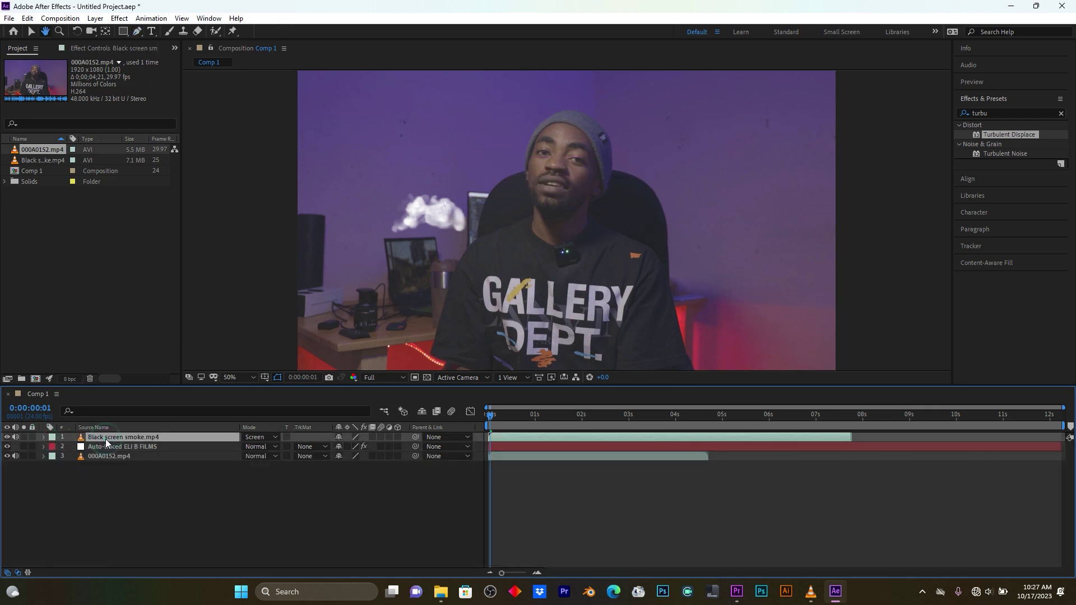
key(space)
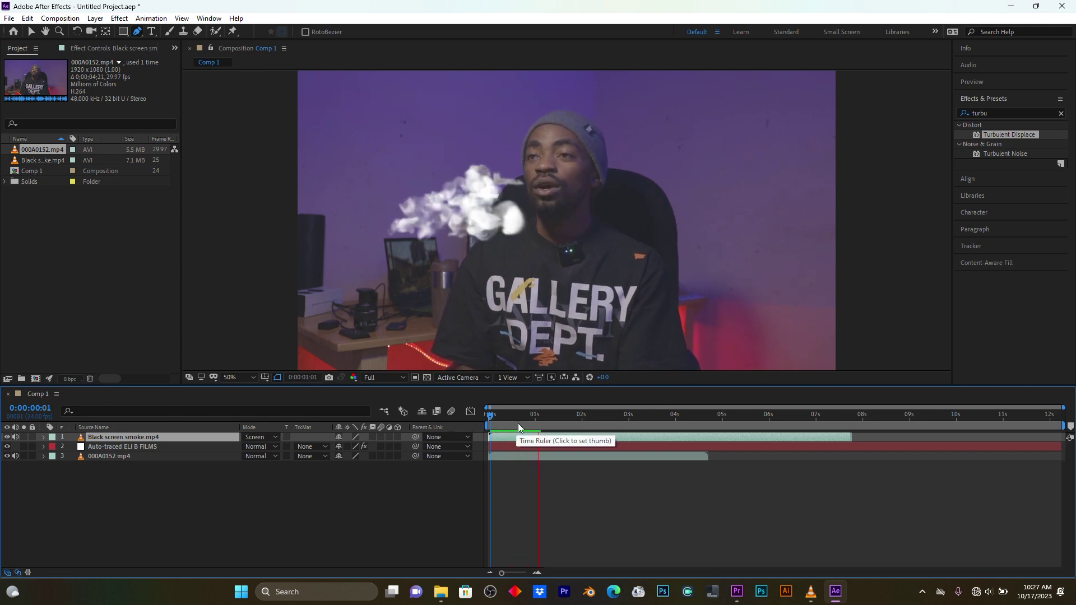
key(space)
drag(537, 415, 567, 437)
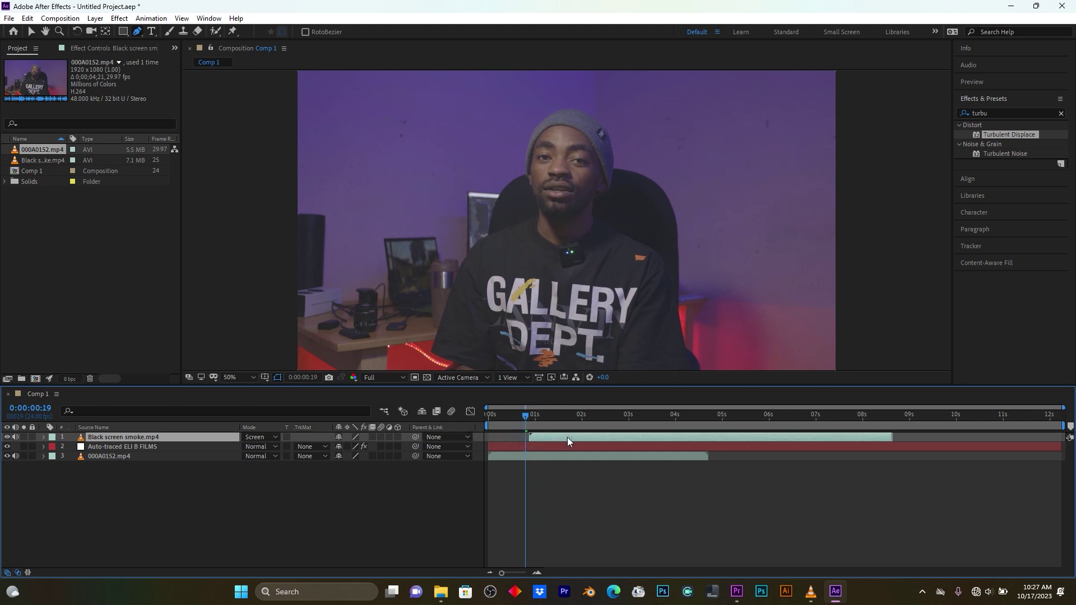
key(space)
click(170, 438)
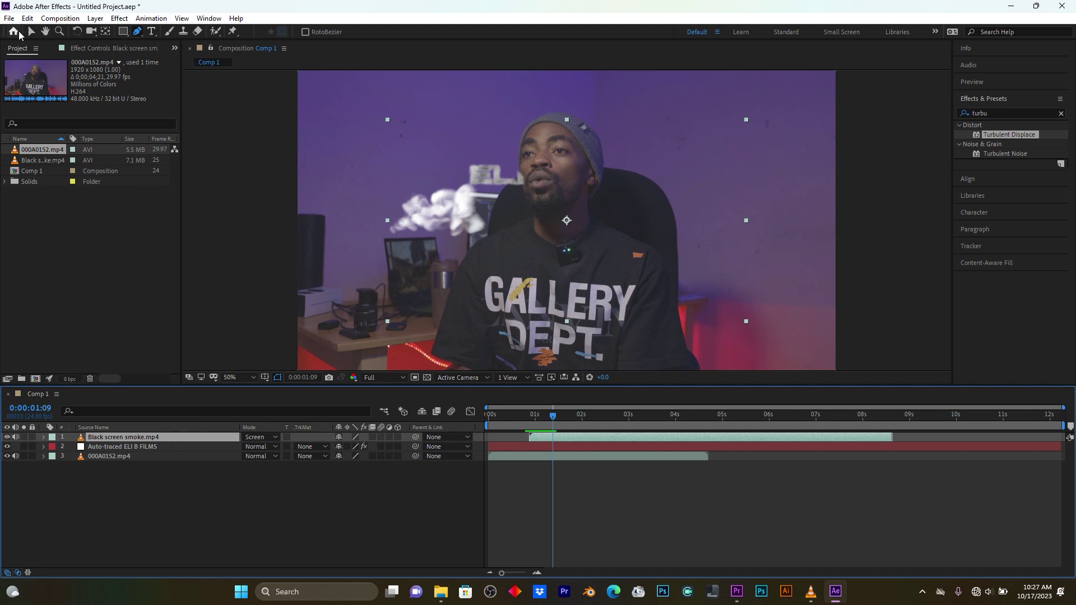
Move and scale down the smoke layer so it lines up with the speaker's mouth.
click(31, 32)
drag(439, 226, 493, 183)
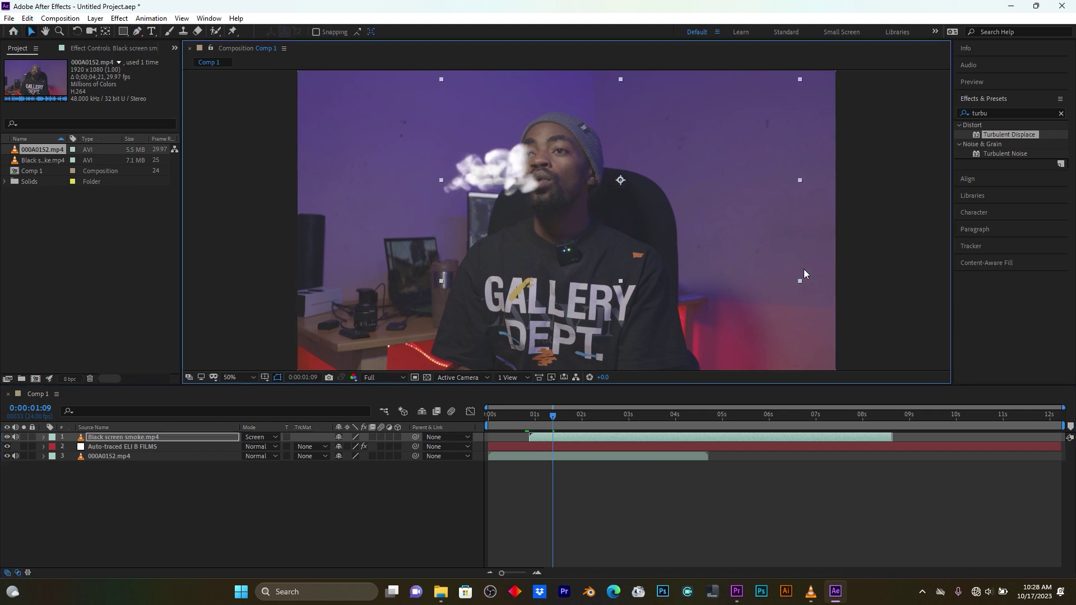
drag(800, 281, 701, 214)
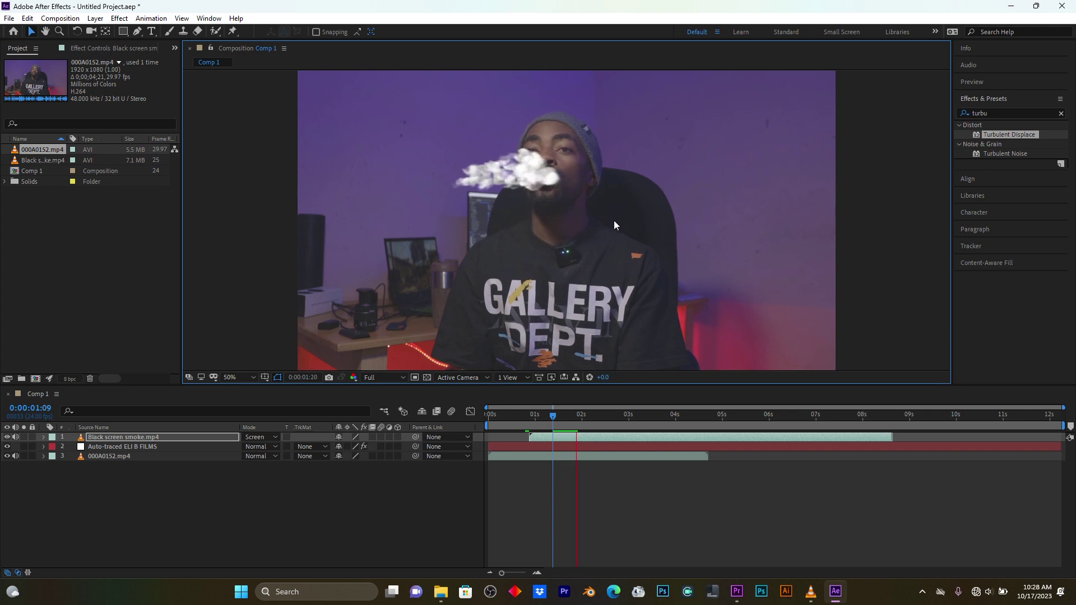
click(608, 237)
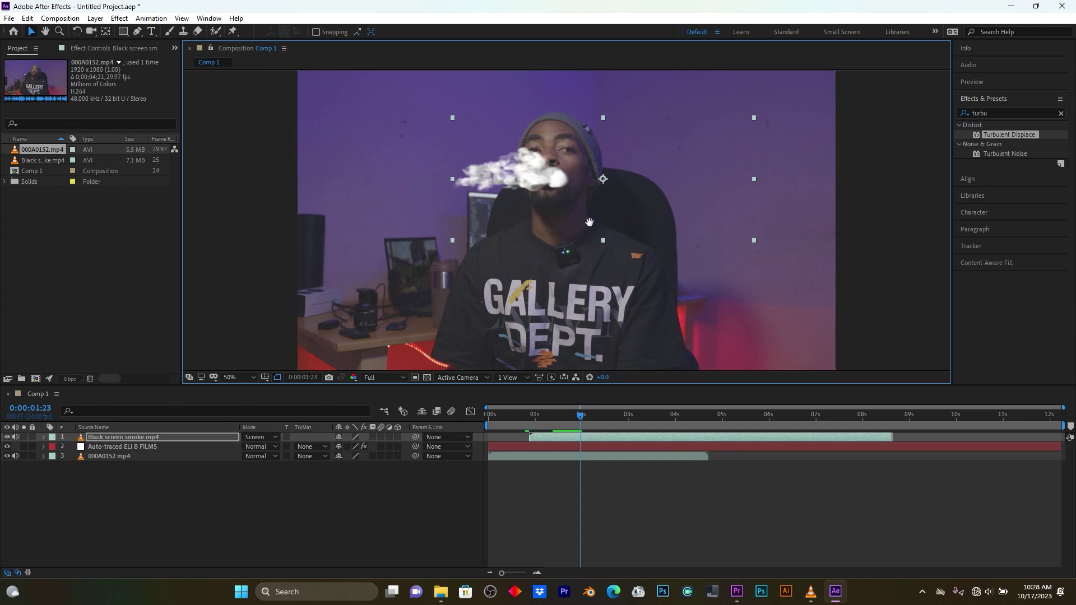
key(space)
mouse_move(558, 208)
mouse_down()
mouse_move(616, 206)
mouse_move(554, 208)
mouse_up()
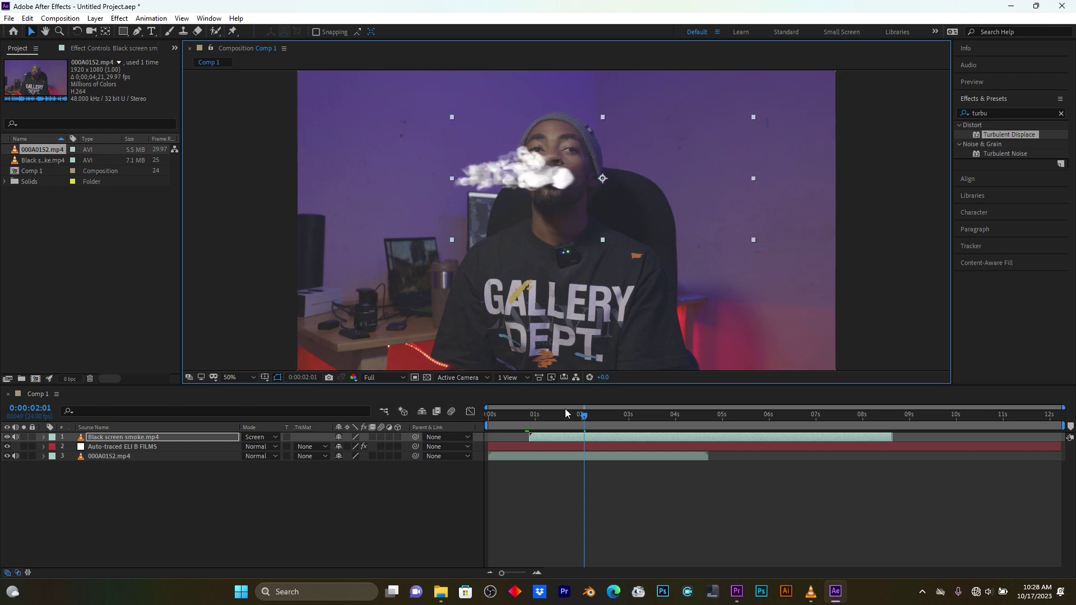
Preview from 0:00:00:15 and park the playhead around 0:00:01:01, where the smoke enters.
drag(566, 411, 518, 417)
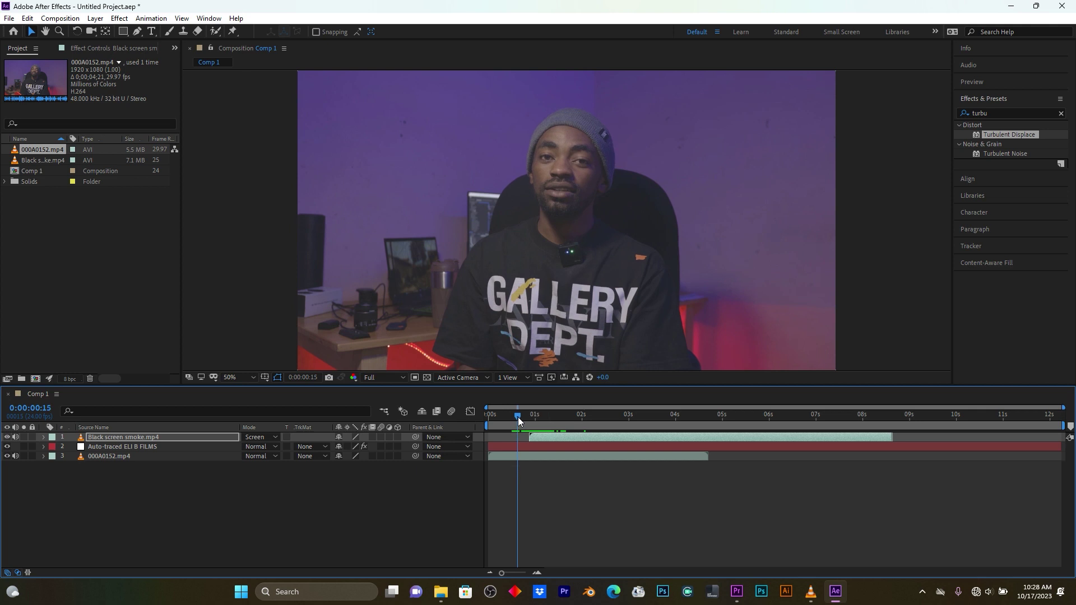
key(space)
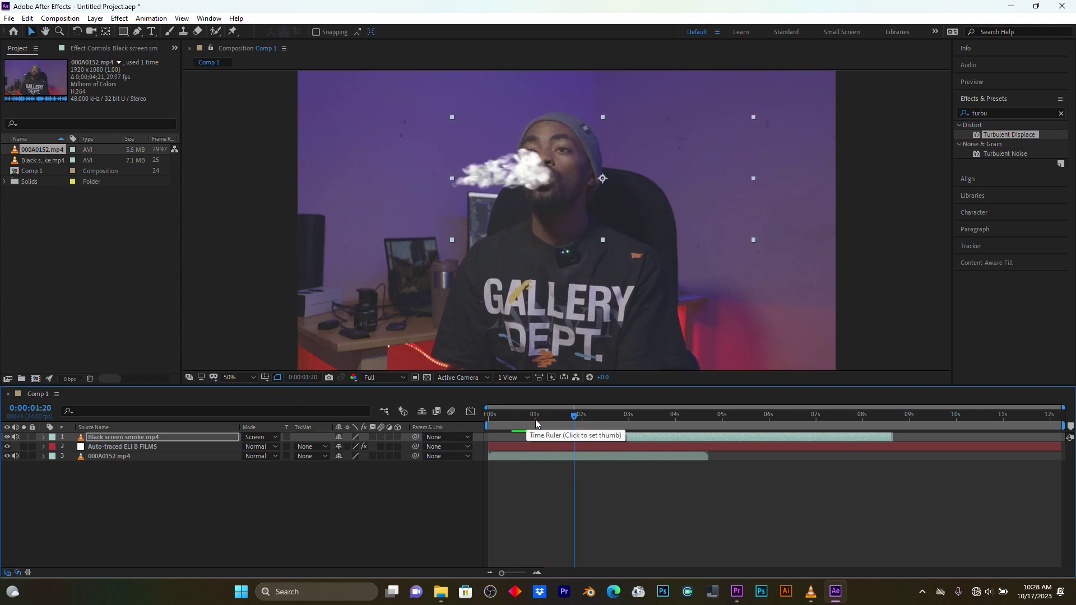
click(530, 420)
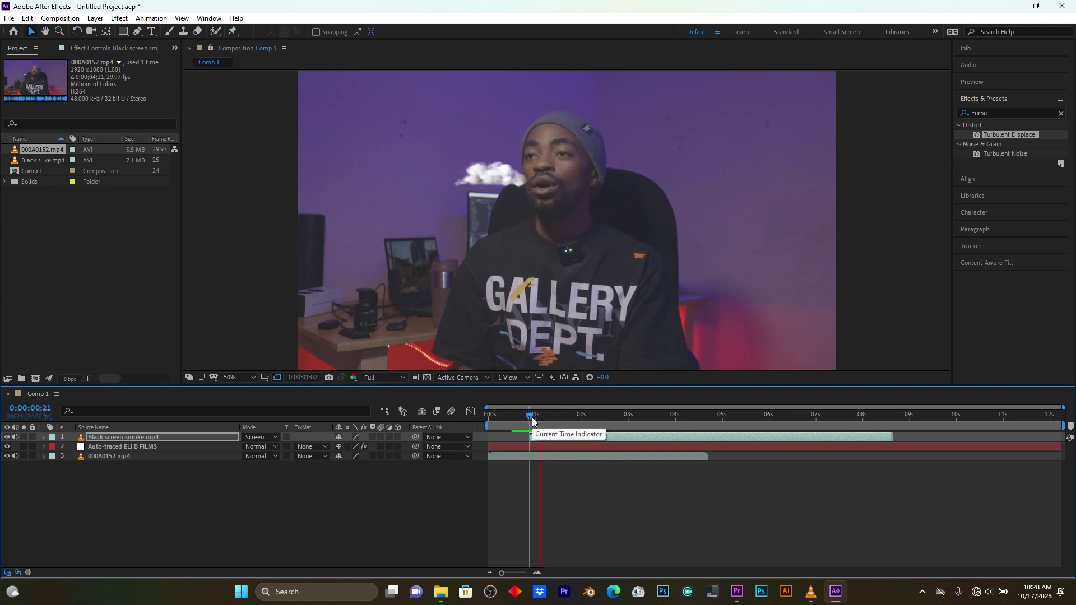
key(space)
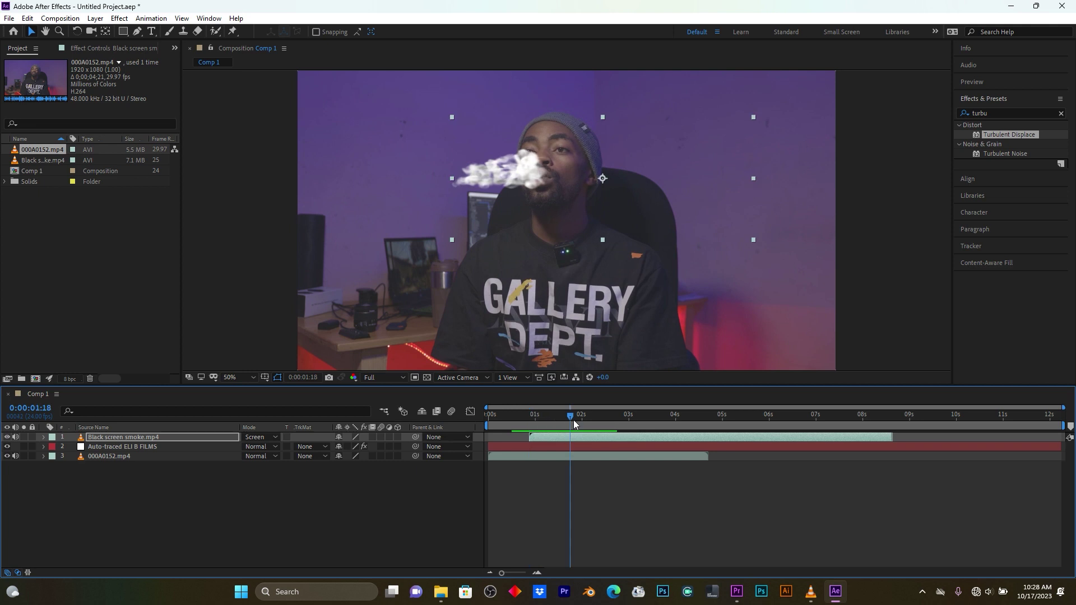
drag(571, 416, 537, 416)
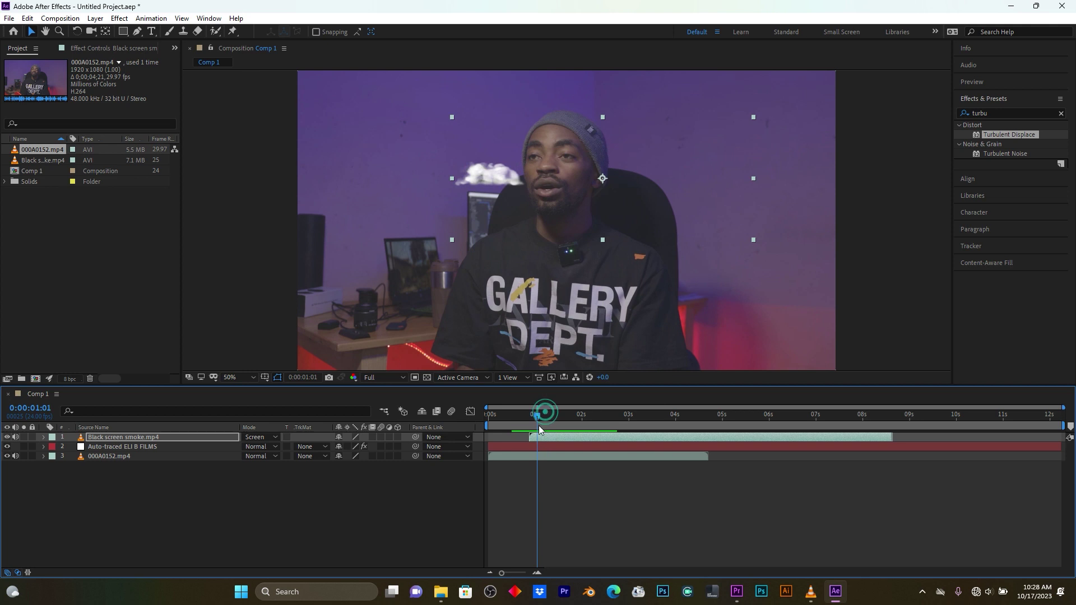
Keyframe the smoke's Position from X 1088 at 0:00:01:01 to X 1396 near 0:00:04:06.
key(p)
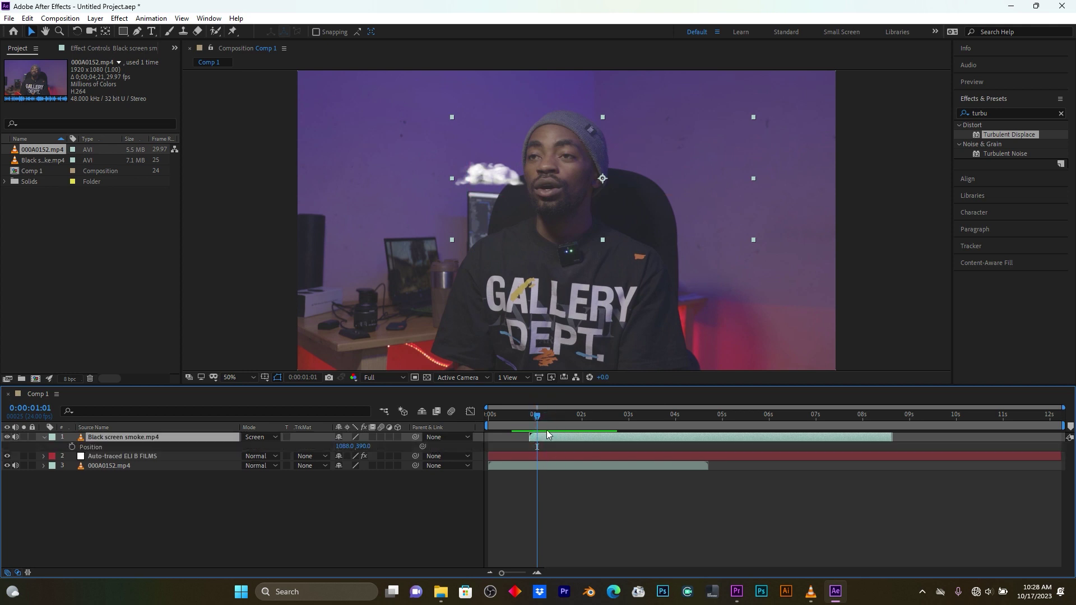
click(72, 447)
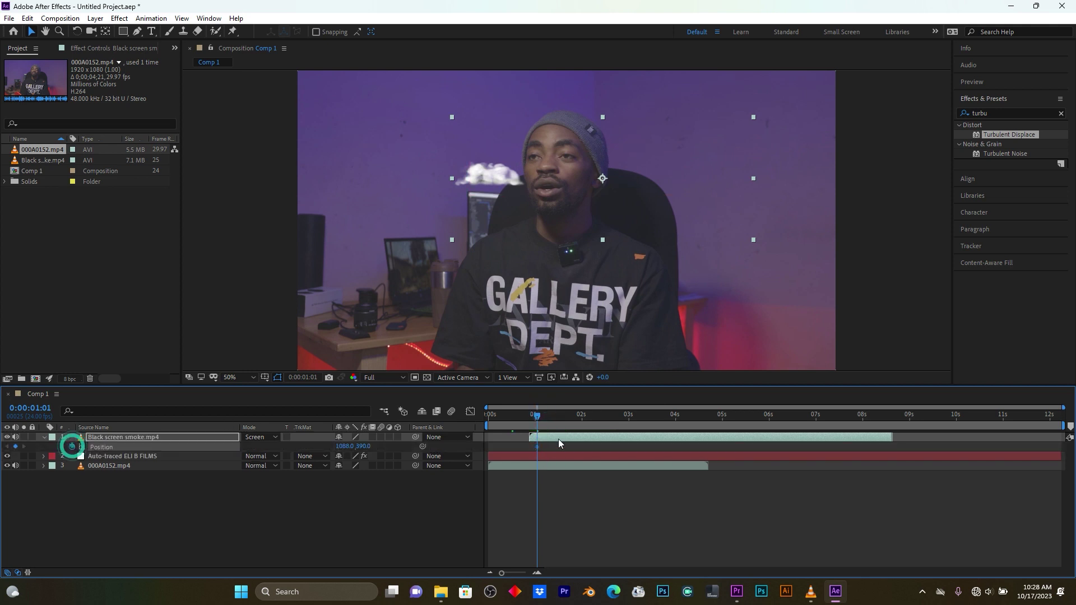
drag(541, 419, 690, 418)
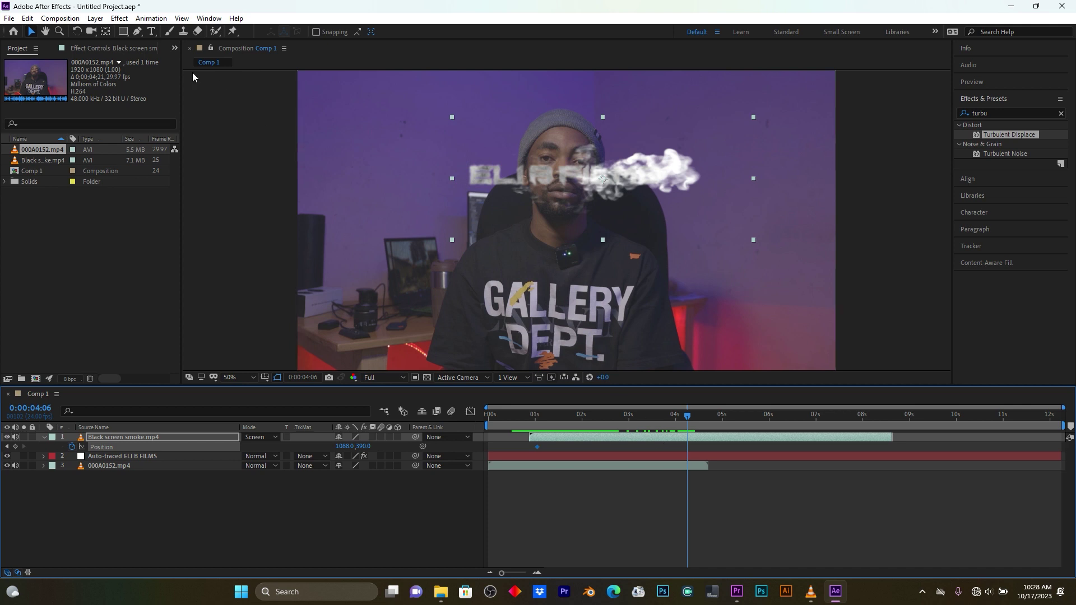
drag(342, 447, 510, 445)
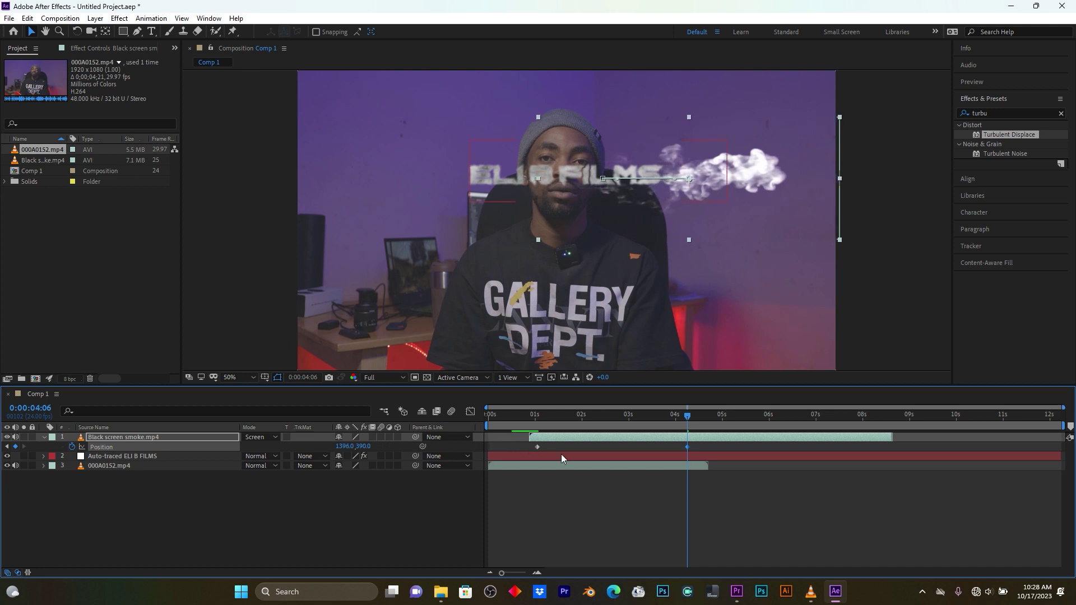
Preview the smoke slide from its entry and again from about three seconds in.
click(530, 416)
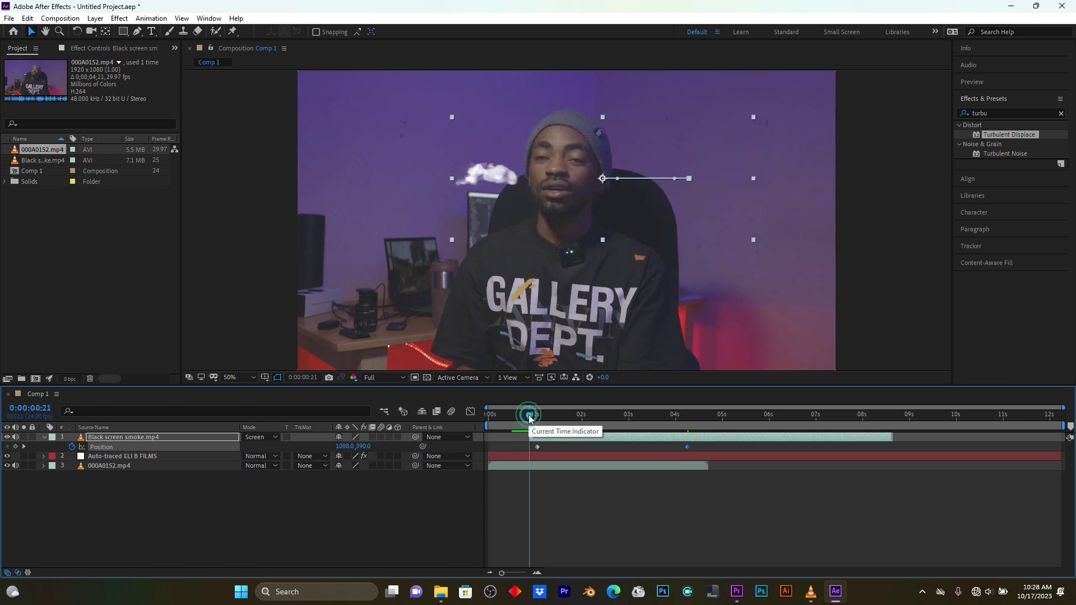
key(space)
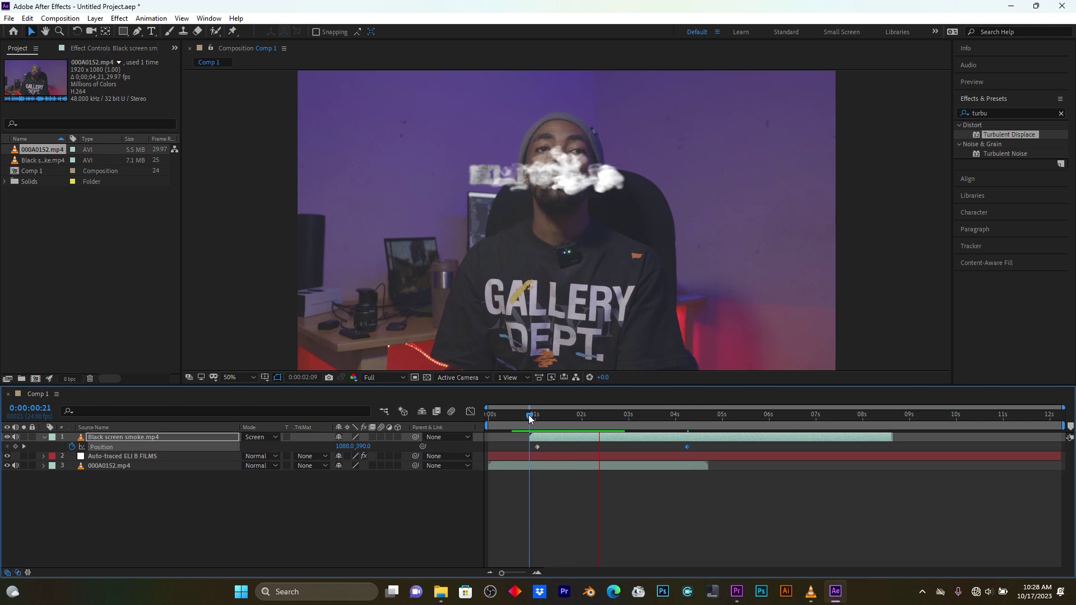
click(531, 416)
key(space)
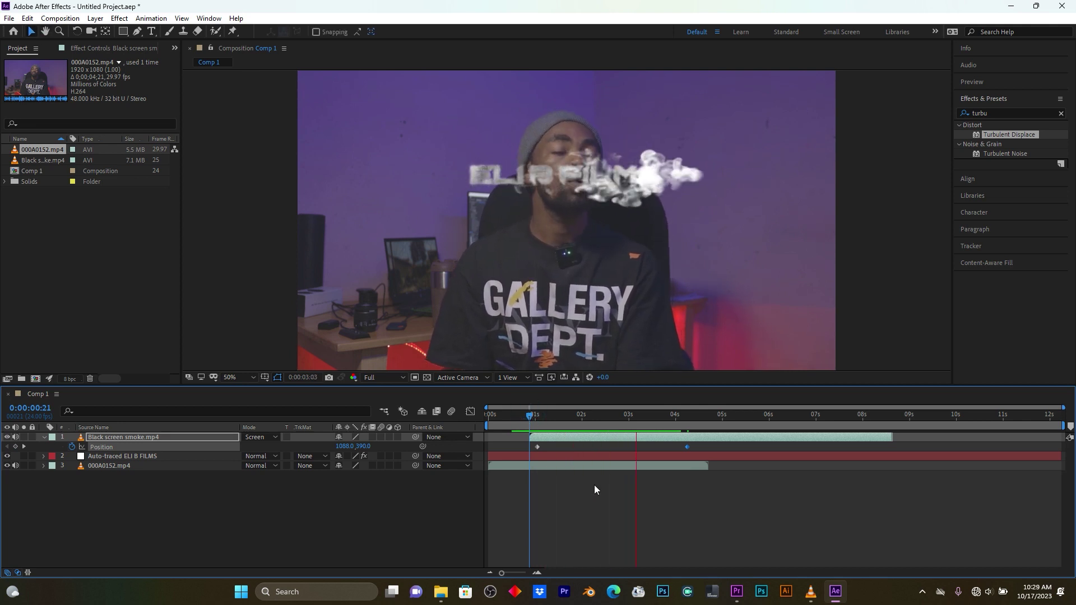
key(space)
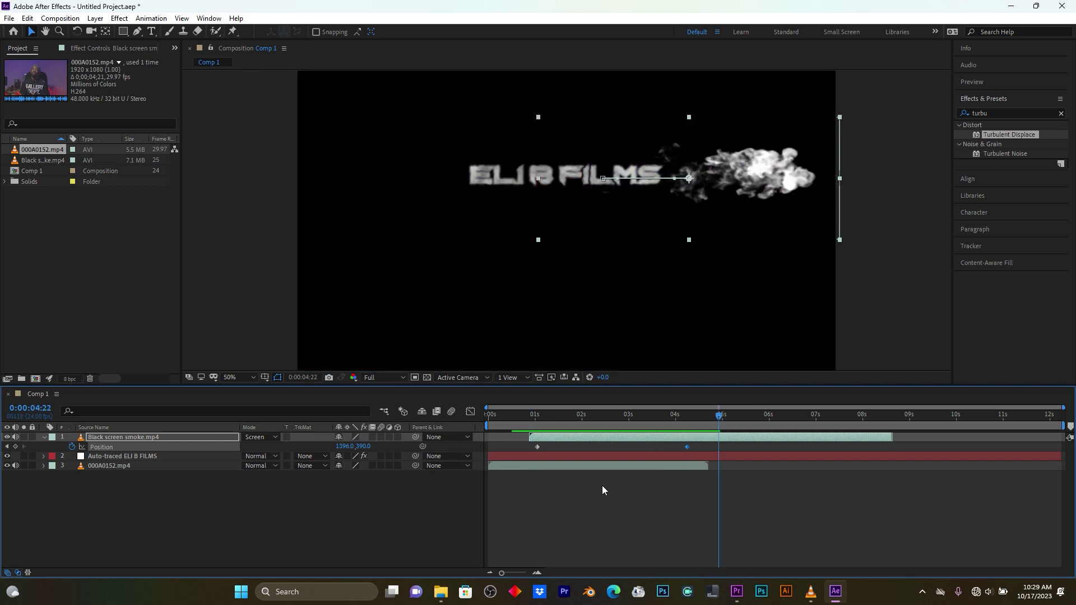
click(639, 416)
key(space)
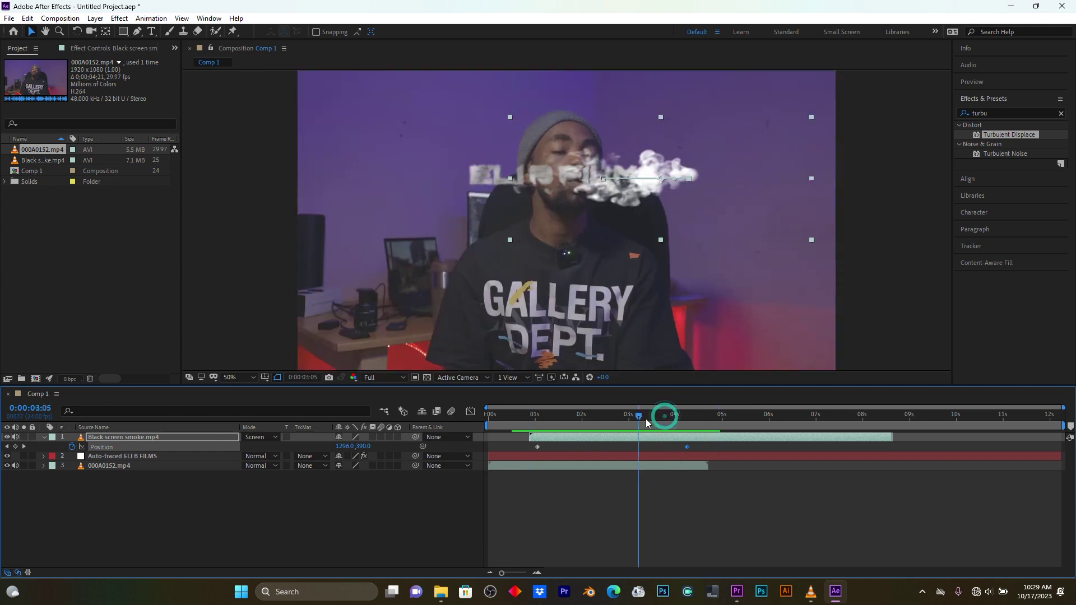
key(space)
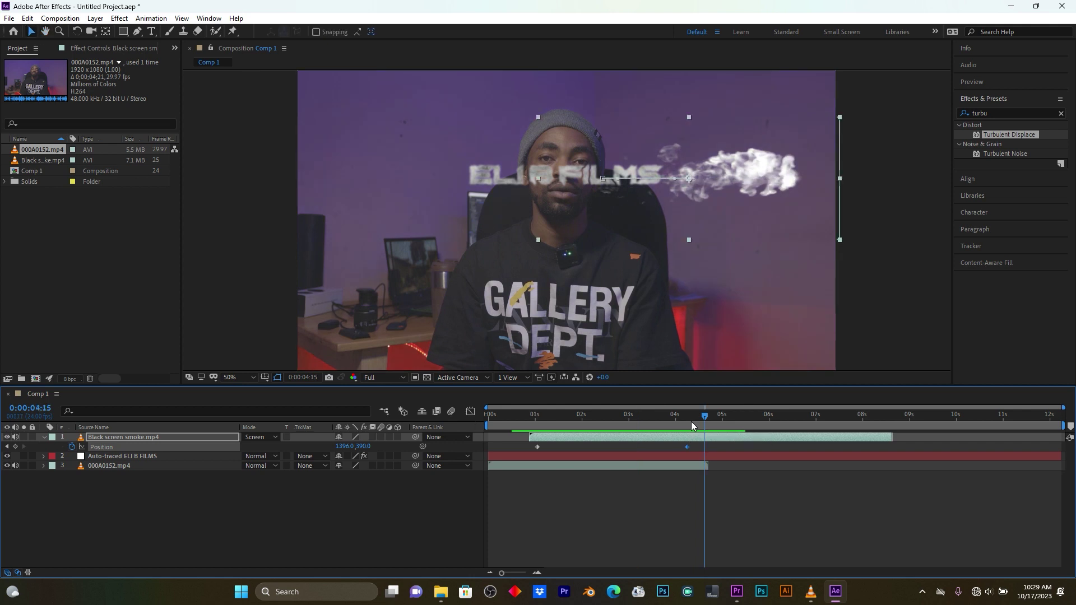
click(697, 435)
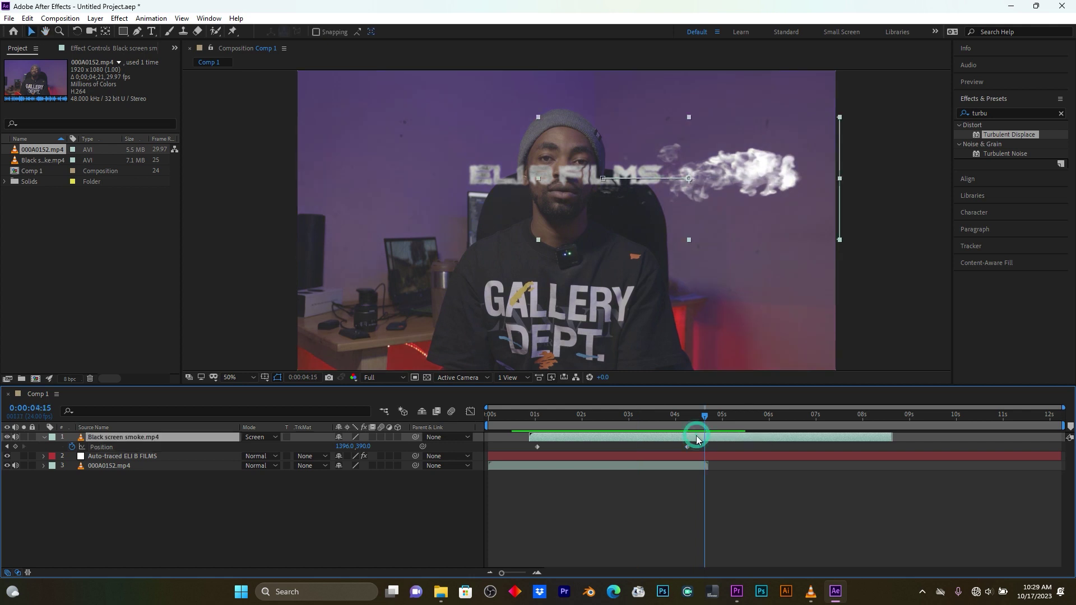
click(123, 31)
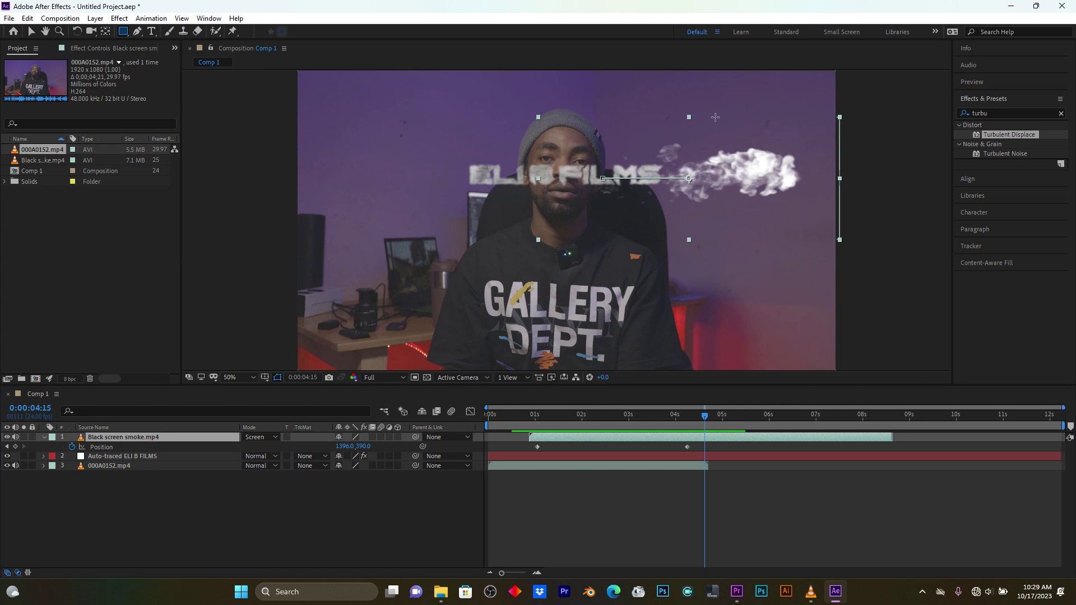
Draw a rectangular Mask 1 around the ELI B FILMS area on the smoke, feathered 48 pixels.
drag(709, 111, 355, 281)
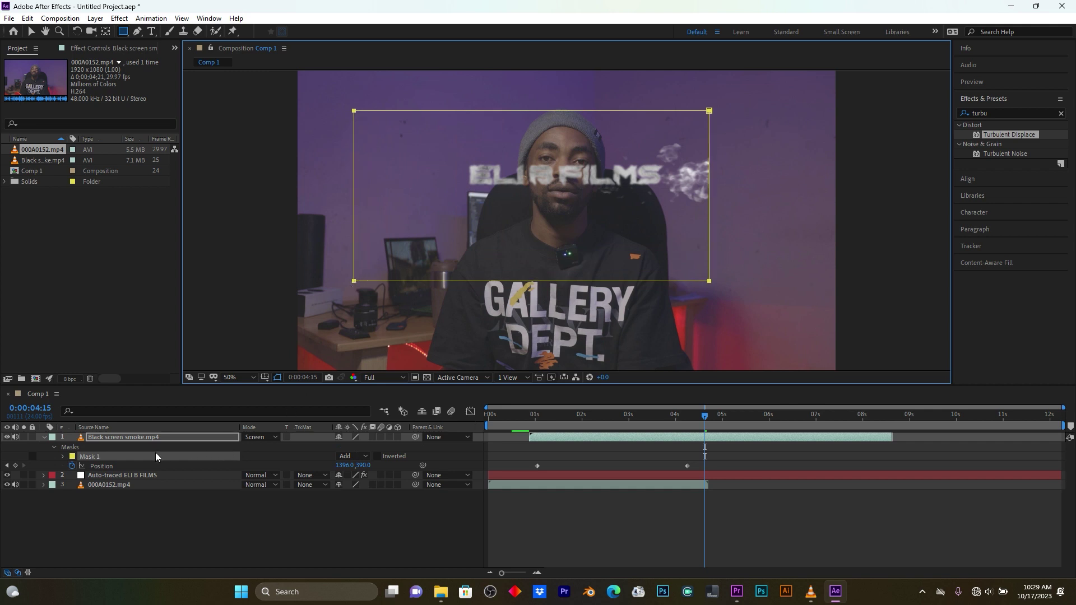
click(63, 457)
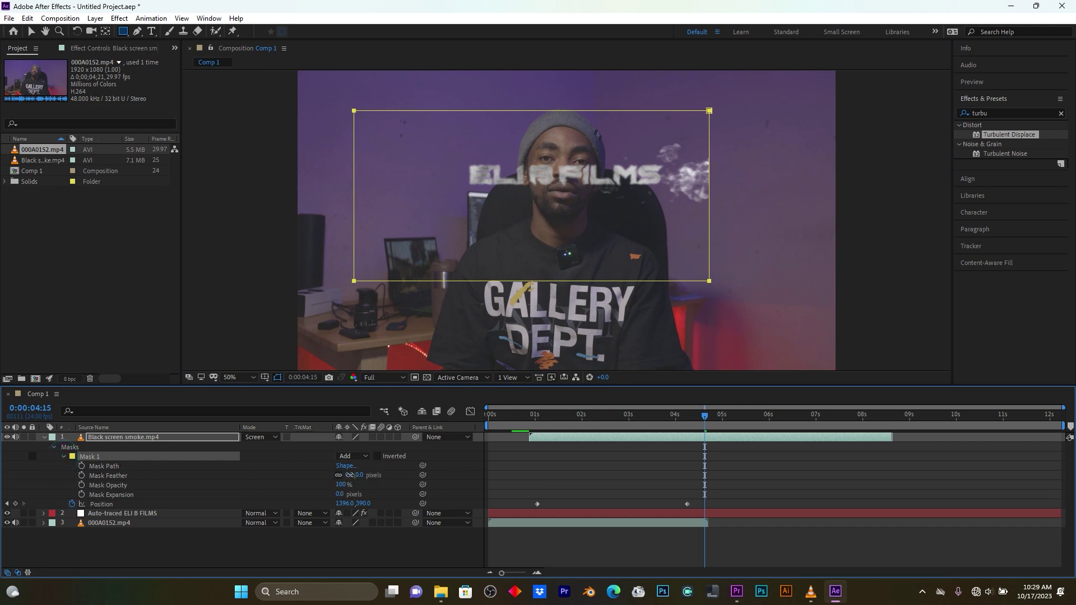
drag(349, 475, 366, 475)
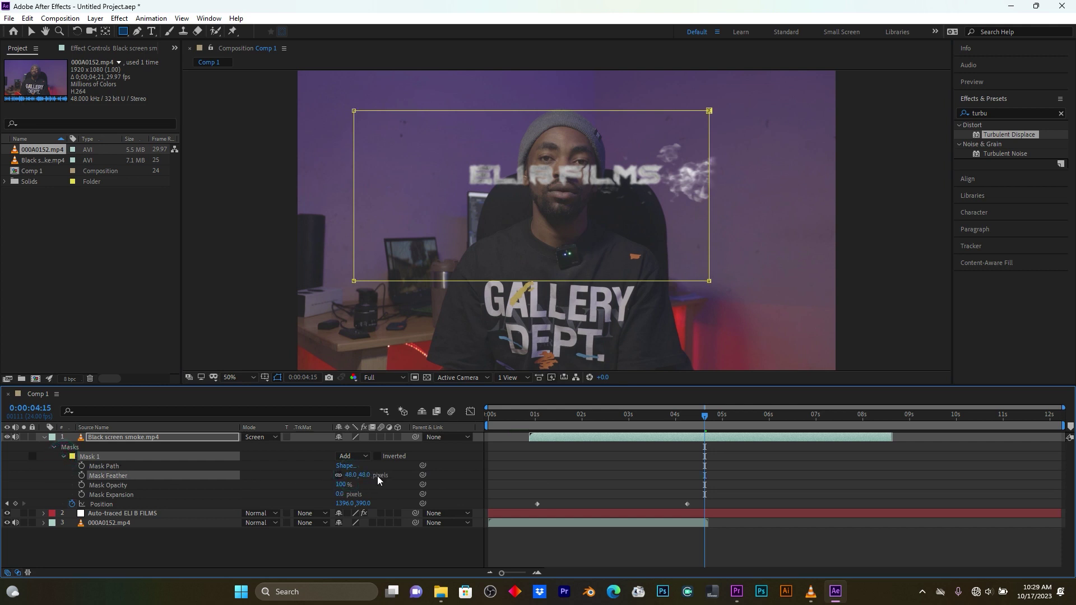
key(space)
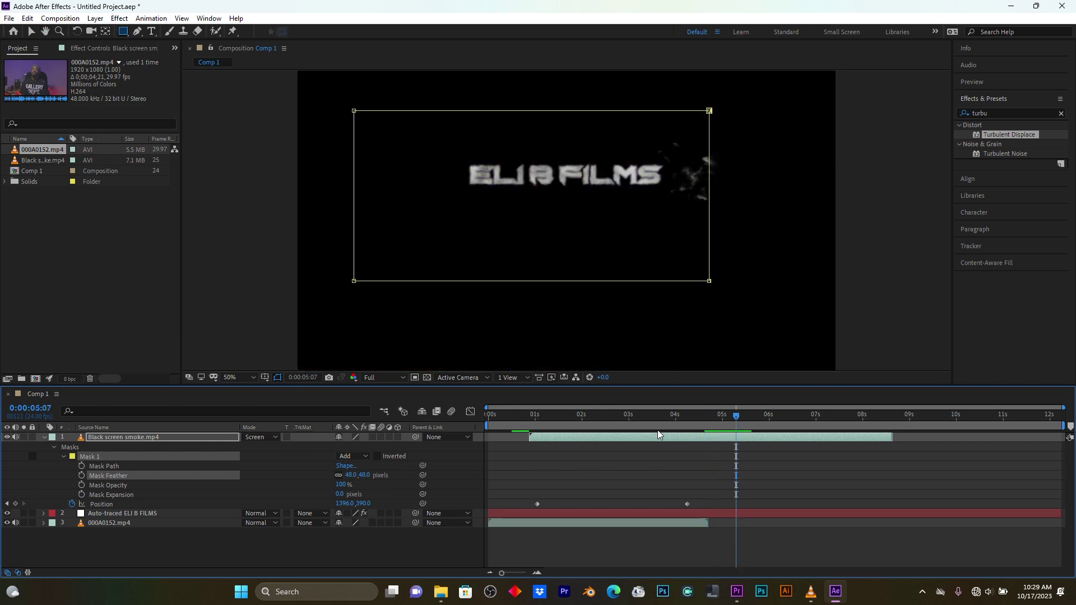
drag(633, 421, 485, 418)
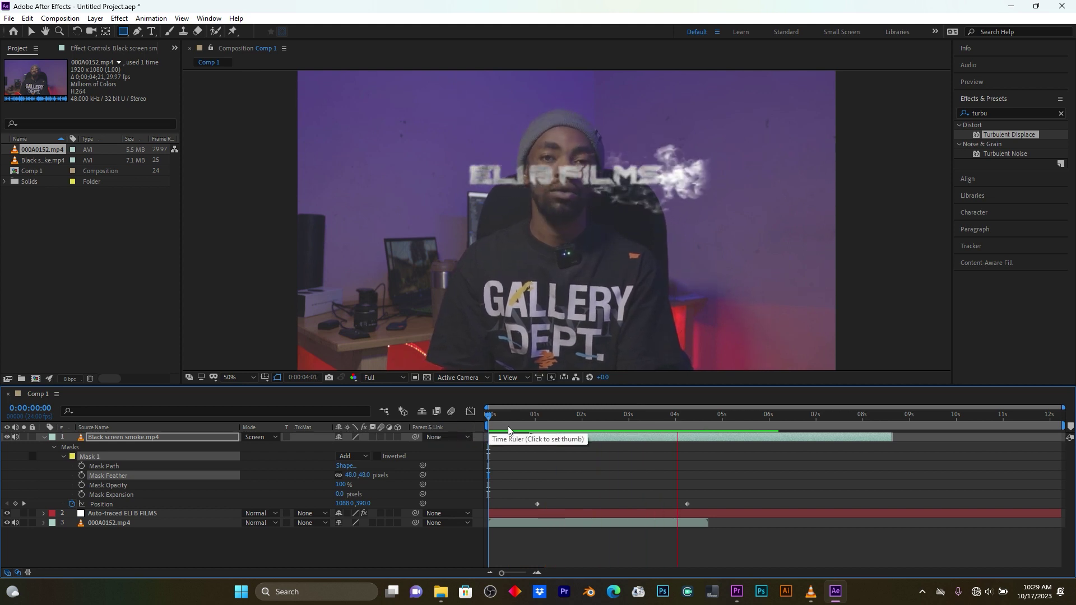
Set a 100% Opacity keyframe on the smoke layer at 0:00:01:04.
key(space)
click(543, 424)
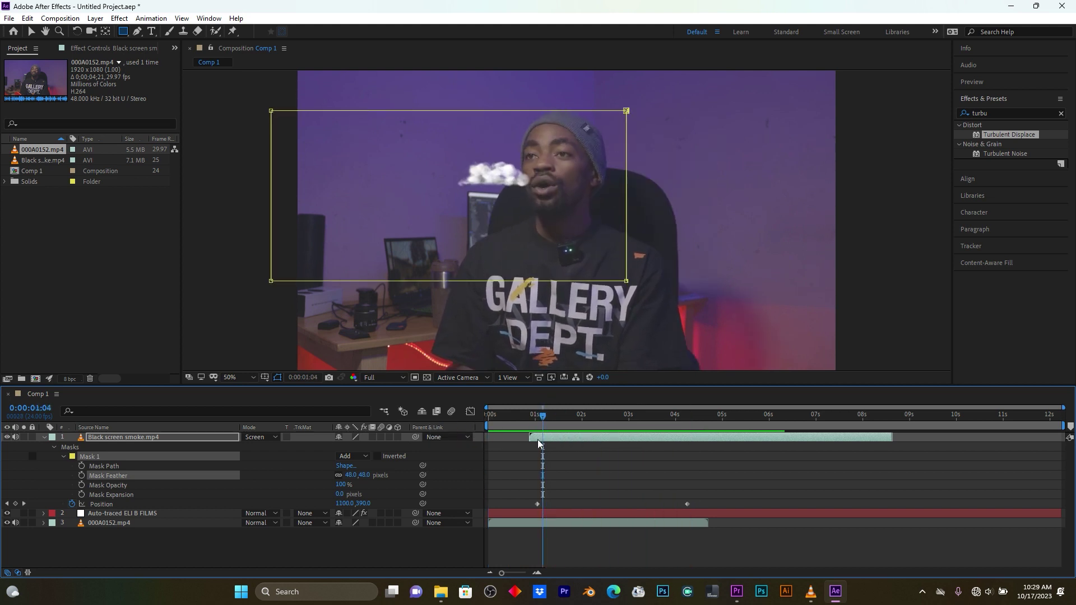
click(542, 441)
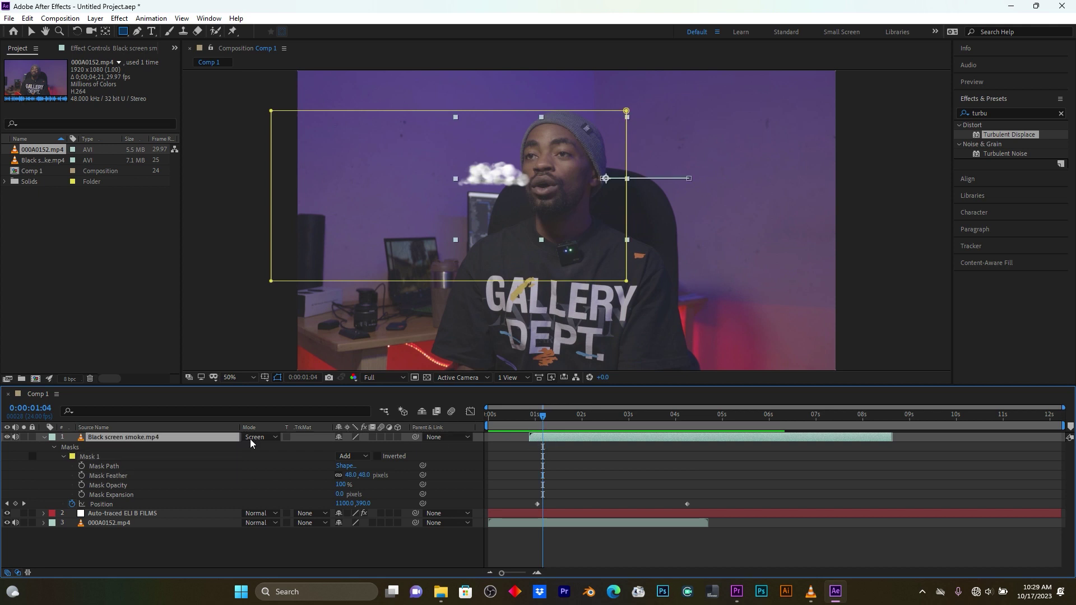
click(55, 449)
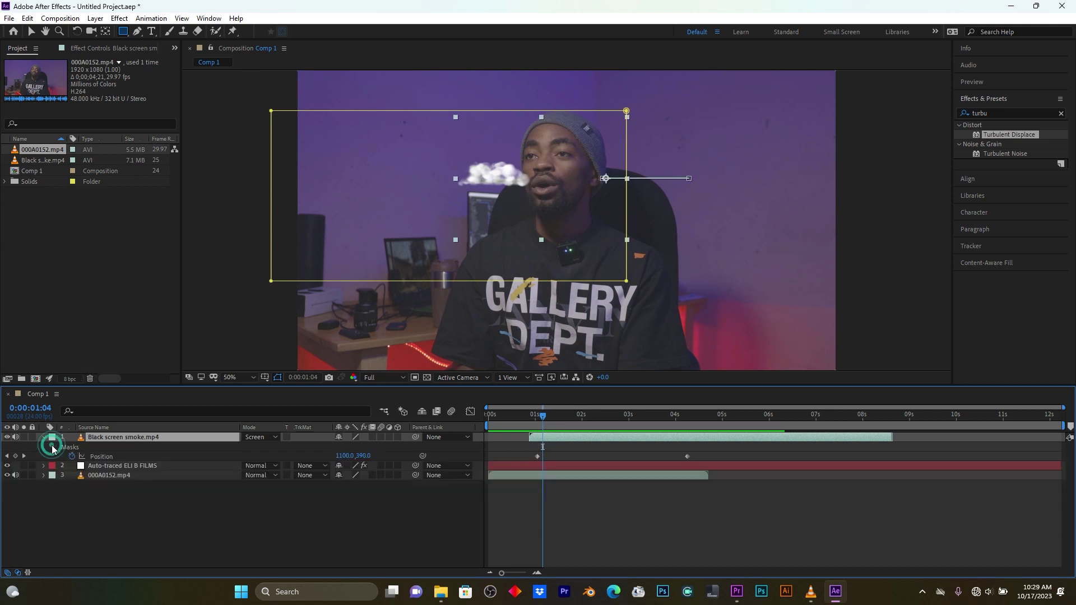
click(45, 437)
click(45, 438)
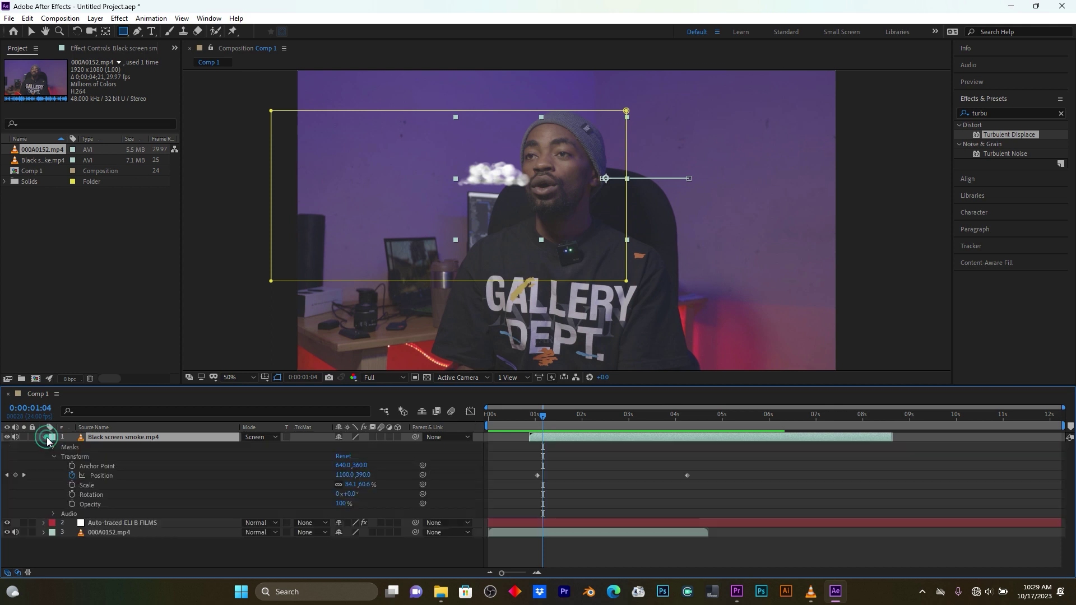
click(72, 505)
Set the smoke's Opacity to 0% at 0:00:00:22 and preview the fade-in.
drag(538, 415, 532, 418)
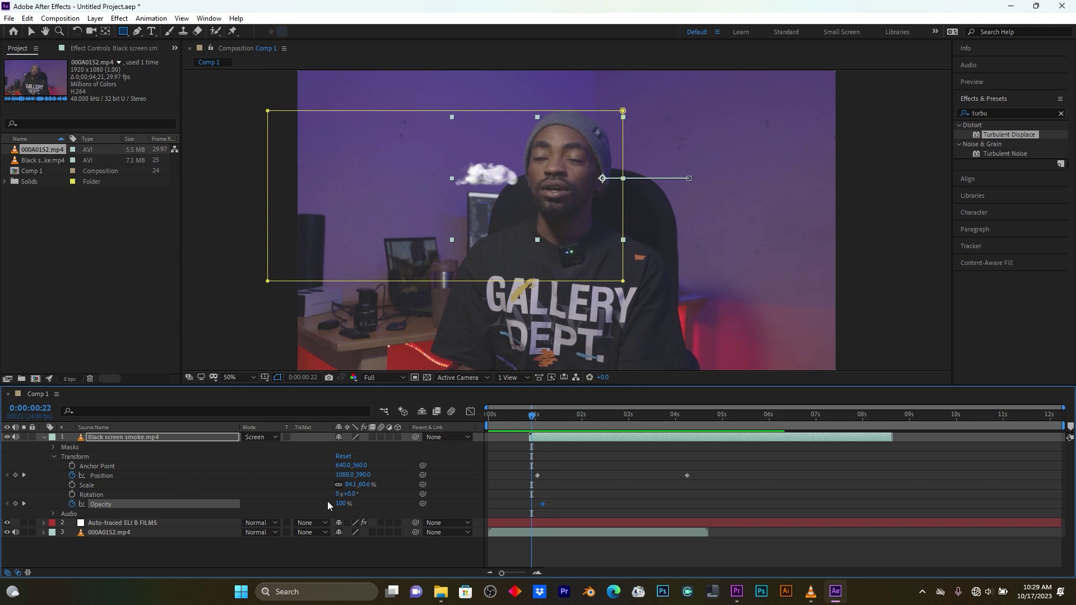
click(345, 504)
text(0)
key(Return)
key(space)
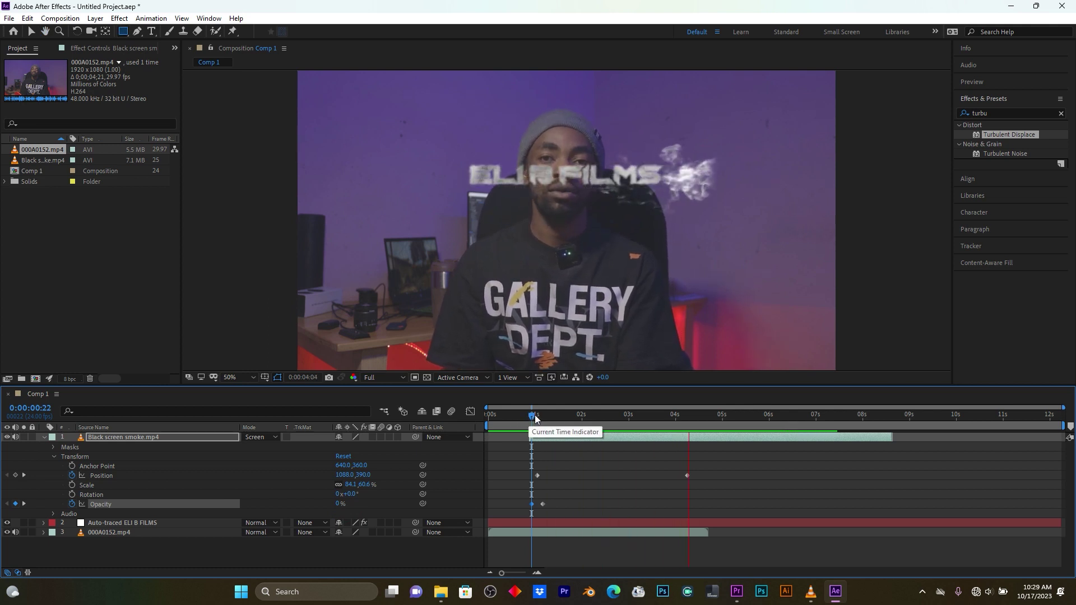
key(space)
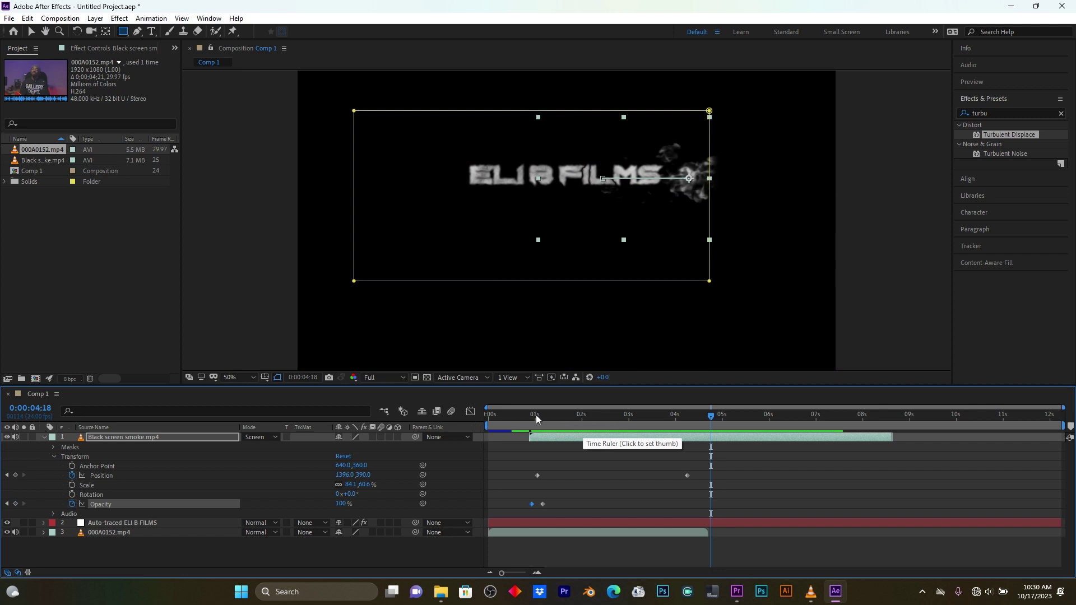
Preview the whole animation from the start of the composition.
drag(536, 415, 385, 410)
key(space)
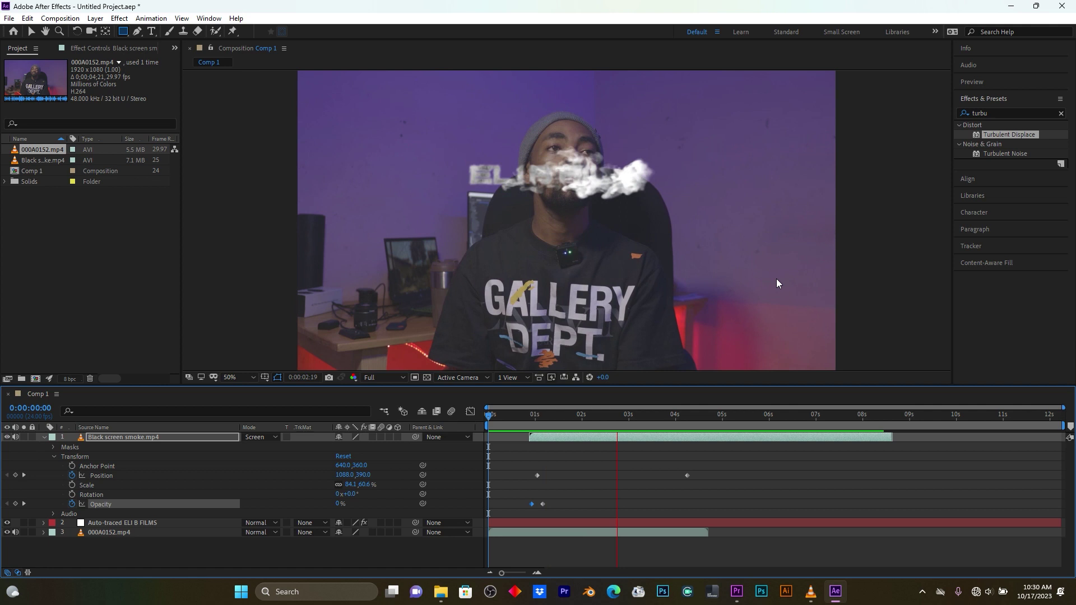
key(space)
Replay the smoke's entrance, then shift the smoke layer a few frames later.
click(521, 416)
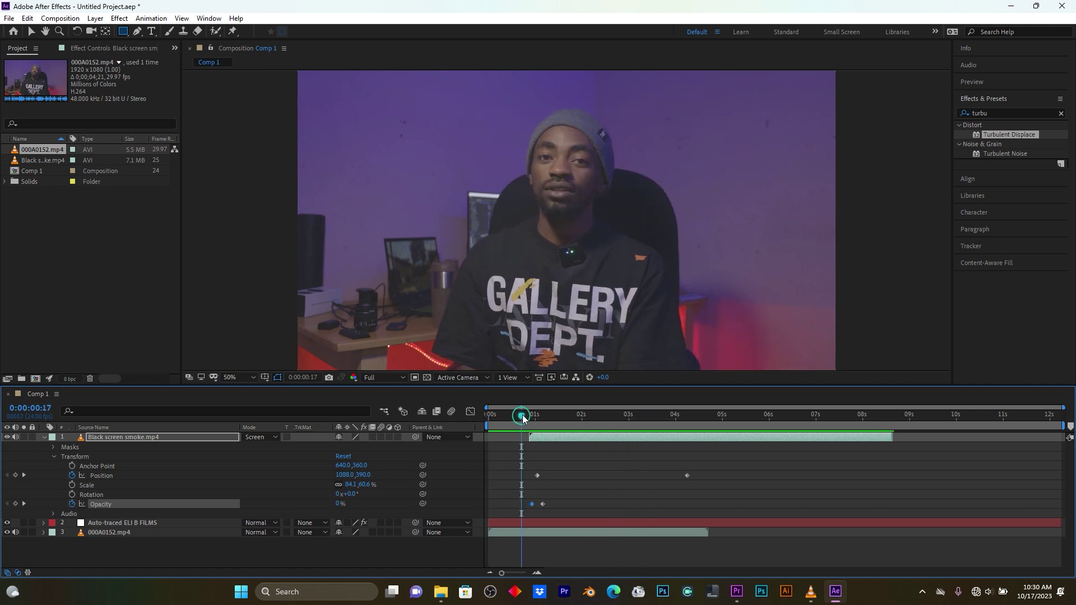
key(space)
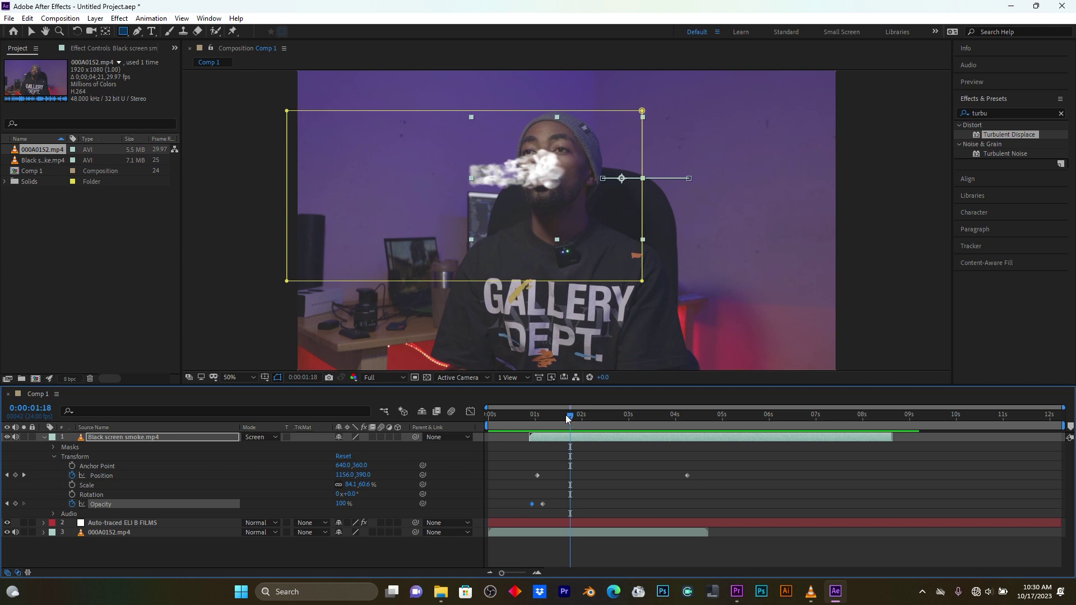
click(566, 416)
drag(564, 415, 592, 436)
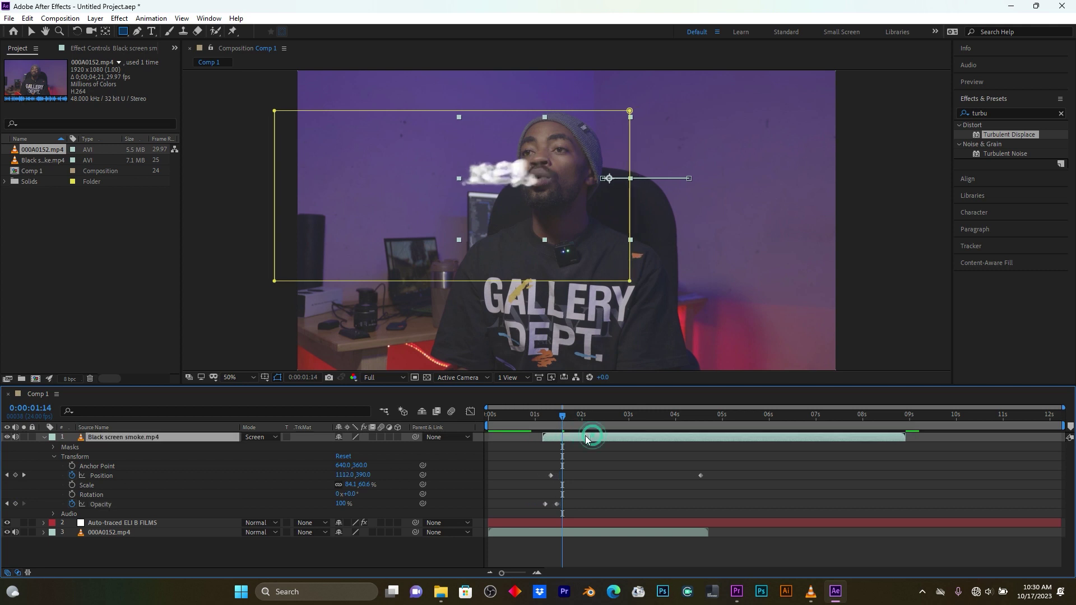